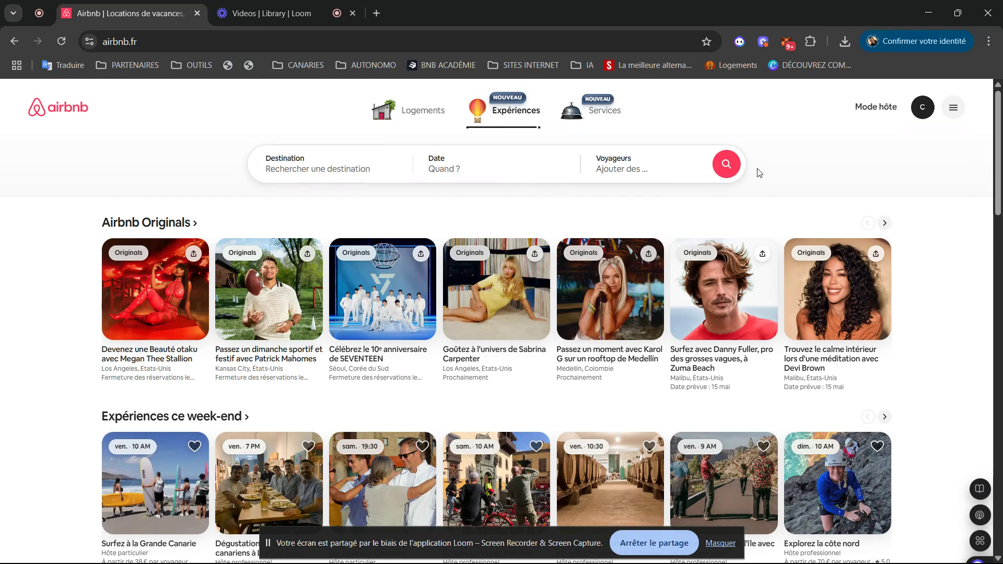
# - Switch Airbnb to 'Mode hôte' to reach the host dashboard at airbnb.fr/hosting
pyautogui.click(877, 111)
pyautogui.click(878, 109)
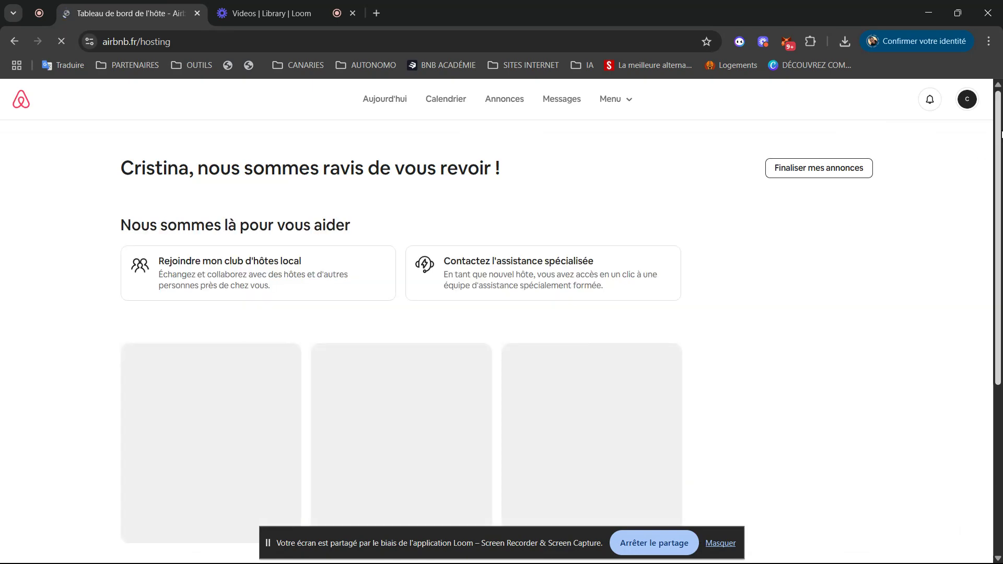
# - Close the 'Airbnb fait peau neuve' redesign announcement
pyautogui.scroll(-5, 818, 160)
pyautogui.moveTo(1002, 322); pyautogui.dragTo(1002, 343)
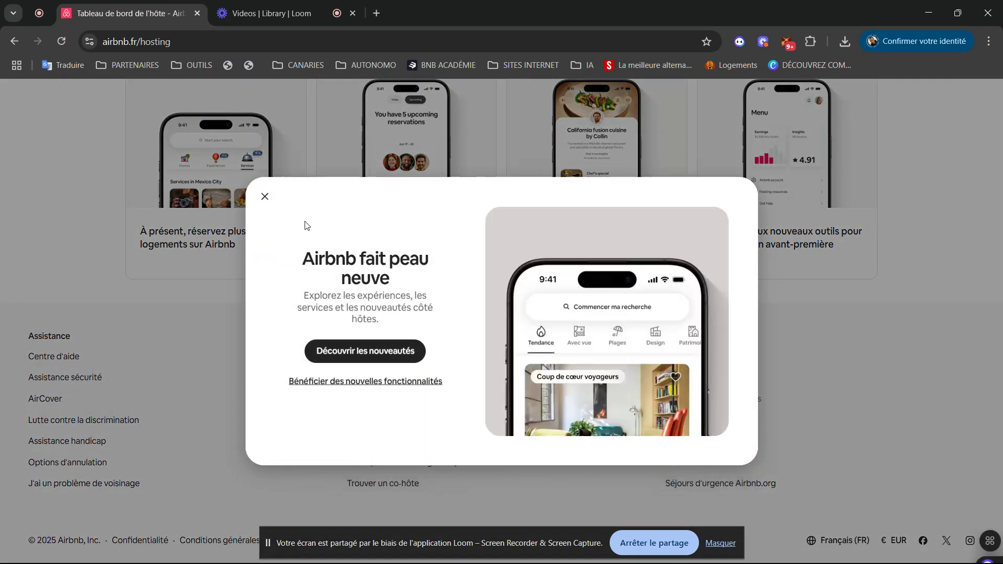
pyautogui.click(264, 197)
# - Go to 'Annonces' to view the two in-progress apartment listings
pyautogui.scroll(7, 987, 341)
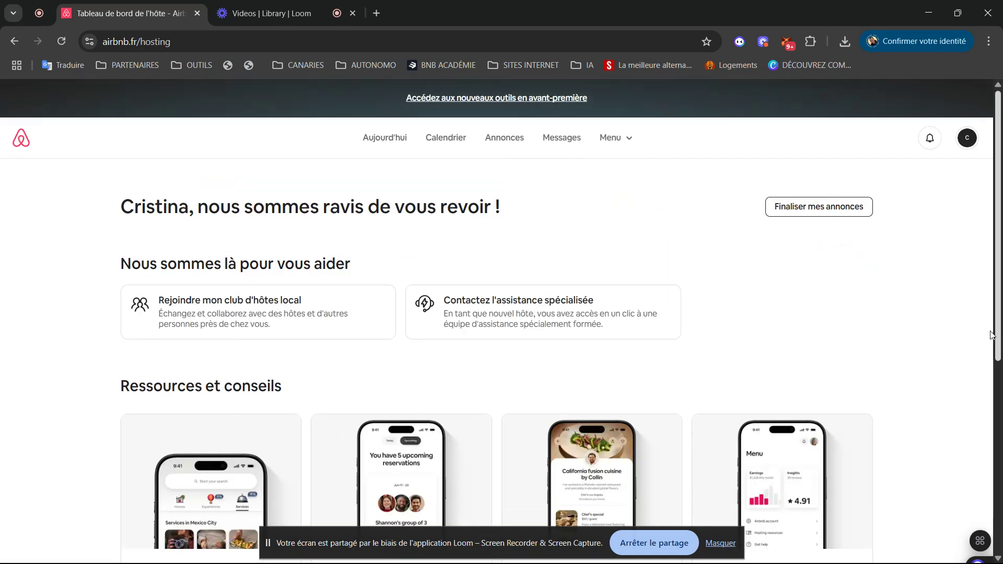
pyautogui.moveTo(997, 320); pyautogui.dragTo(1002, 466)
pyautogui.scroll(5, 944, 197)
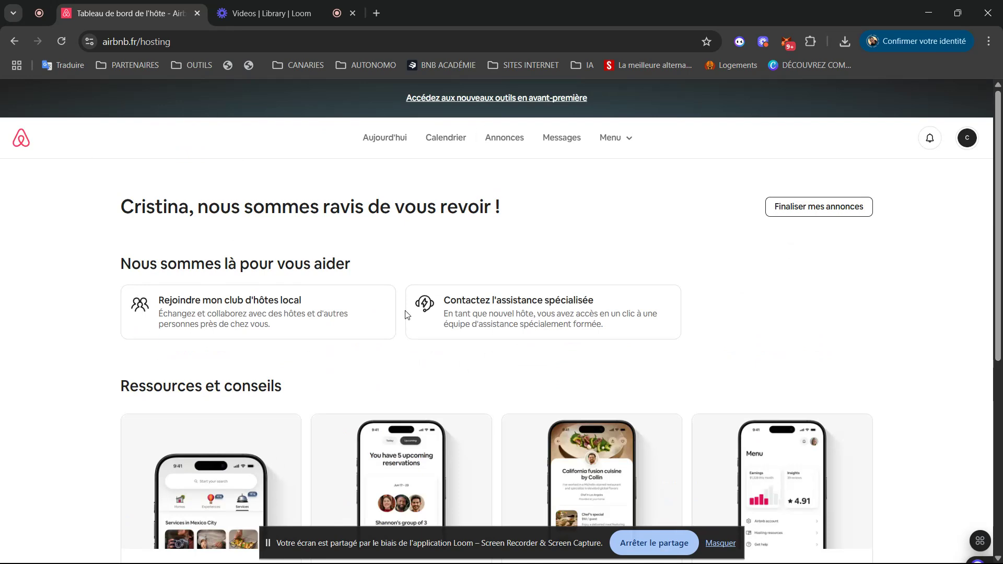
pyautogui.click(509, 144)
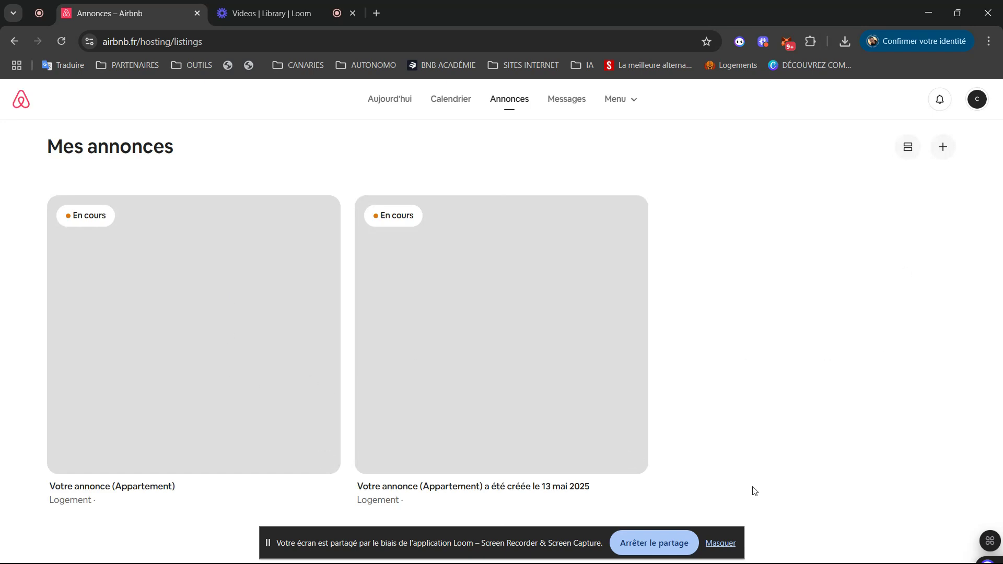
# - Edit the listing created 13 mai 2025, keeping 'Un logement entier' as the space type
pyautogui.click(444, 340)
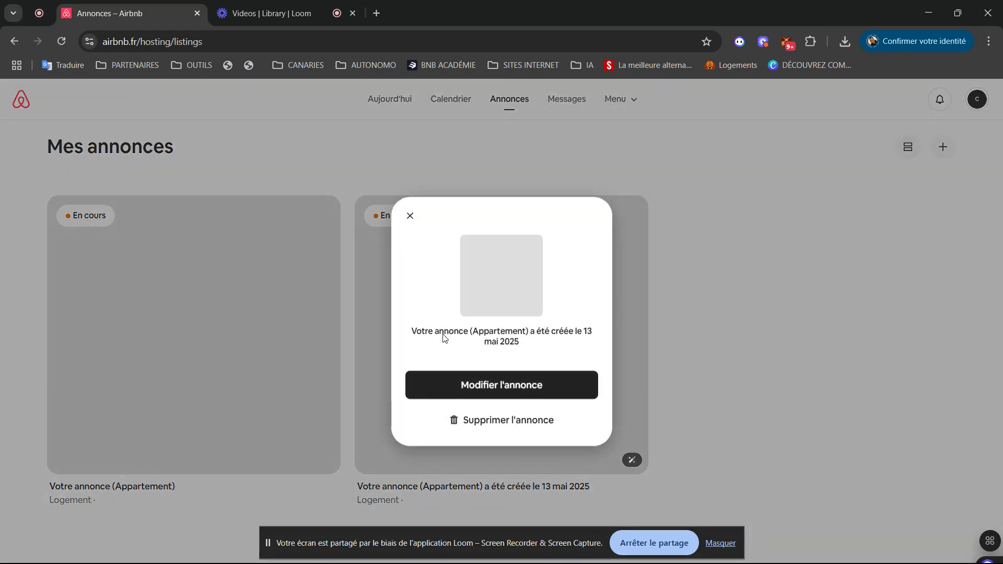
pyautogui.click(503, 394)
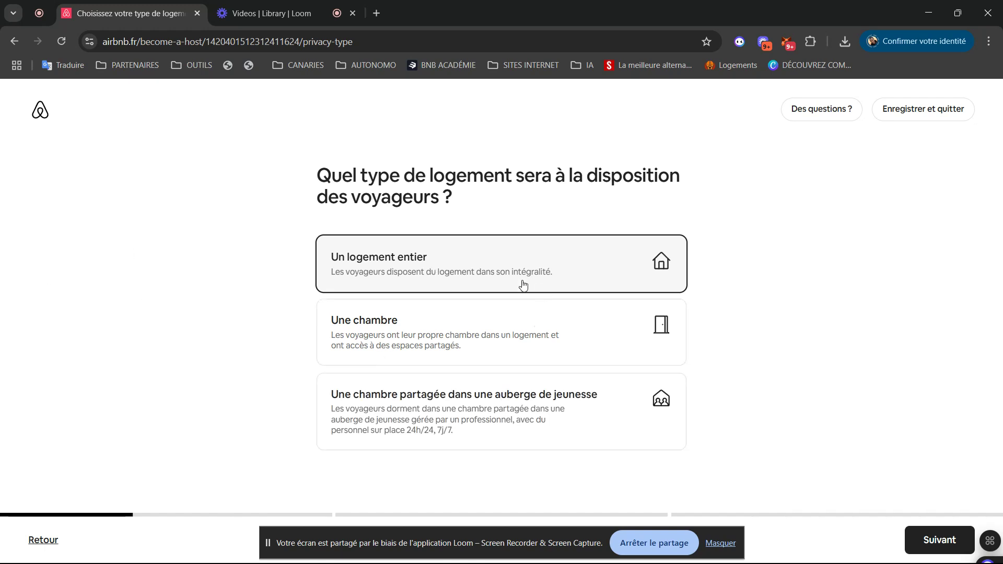
pyautogui.click(937, 541)
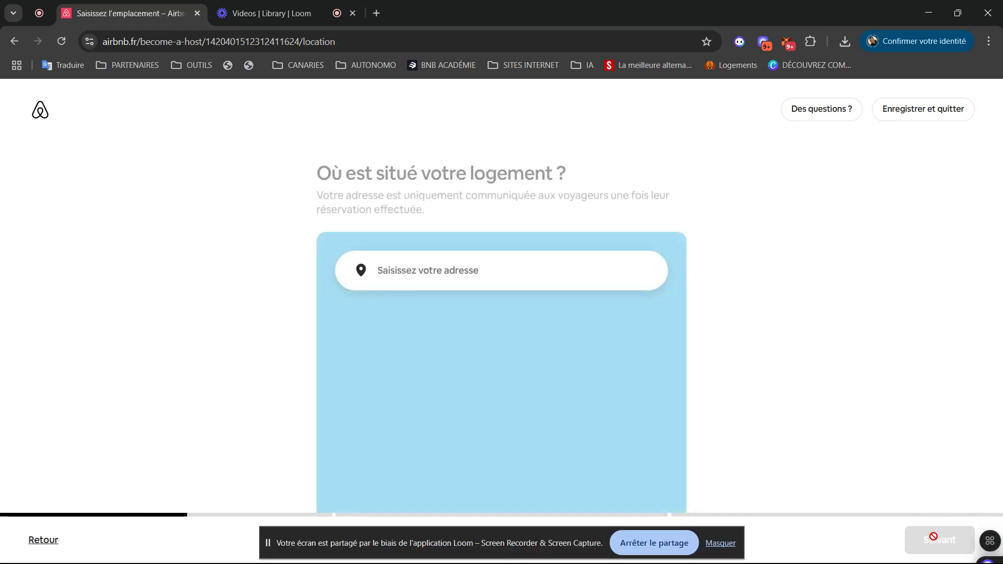
# - Enter the property's street address with house number and choose the Torrevieja, Espagne suggestion
pyautogui.click(530, 276)
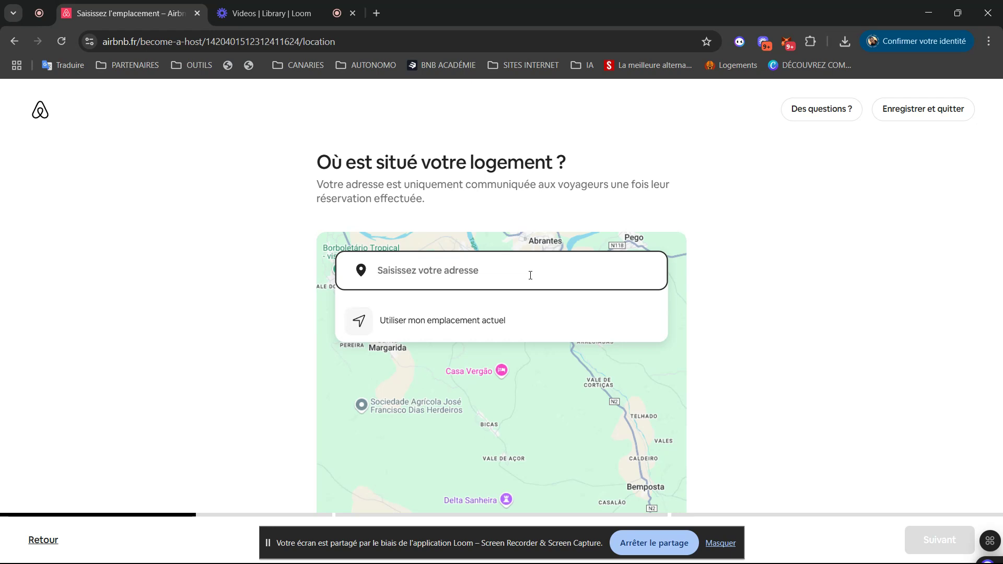
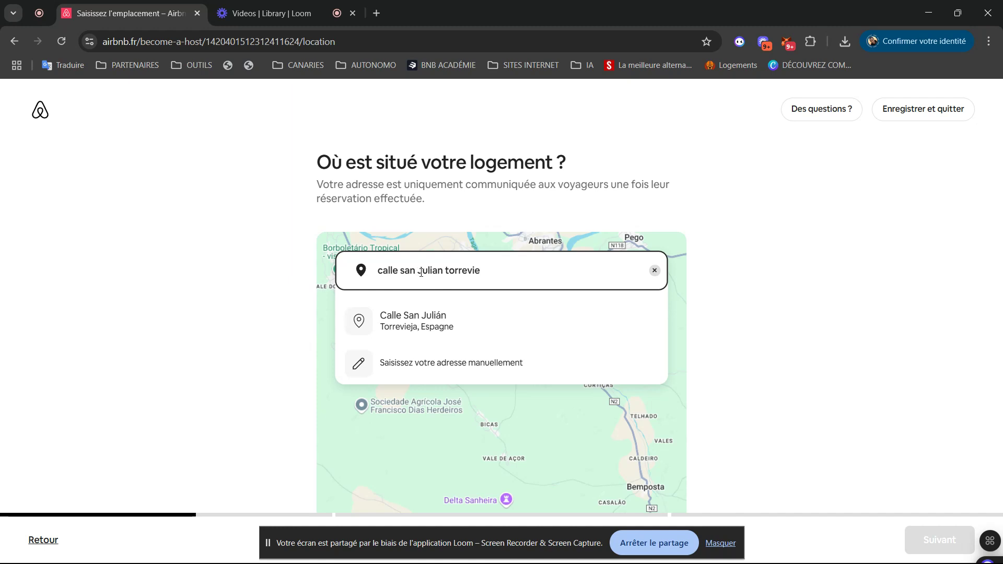
pyautogui.click(441, 274)
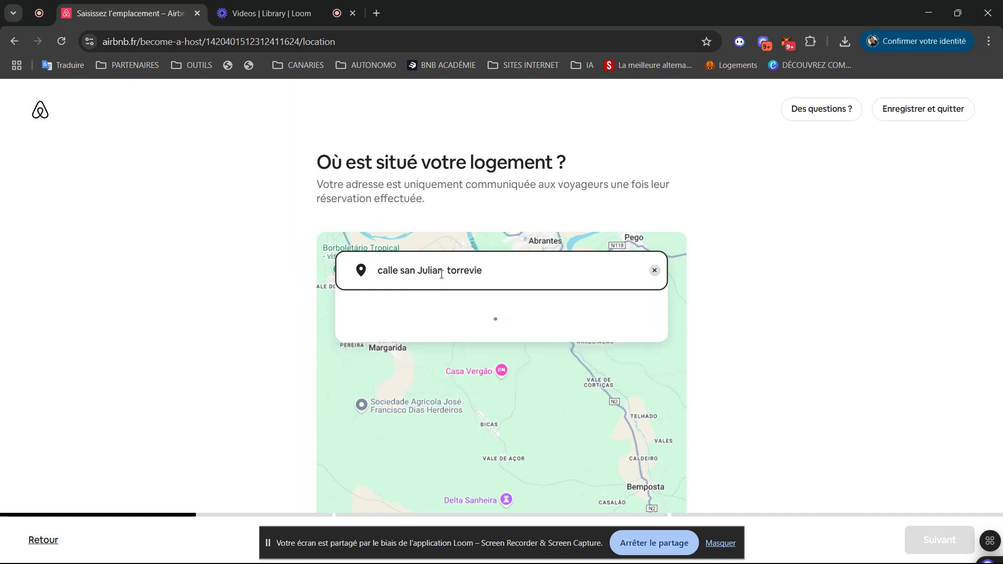
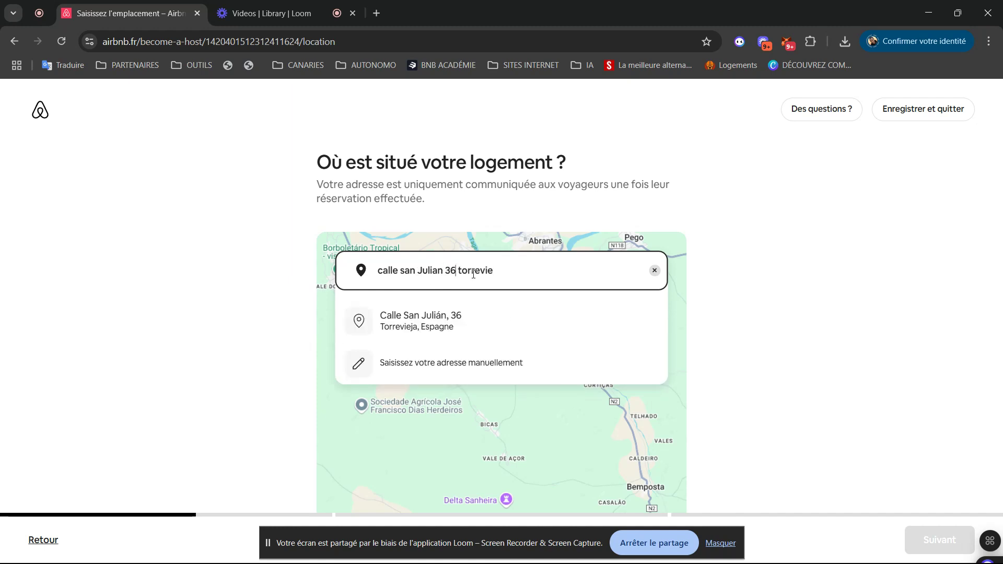
pyautogui.click(467, 321)
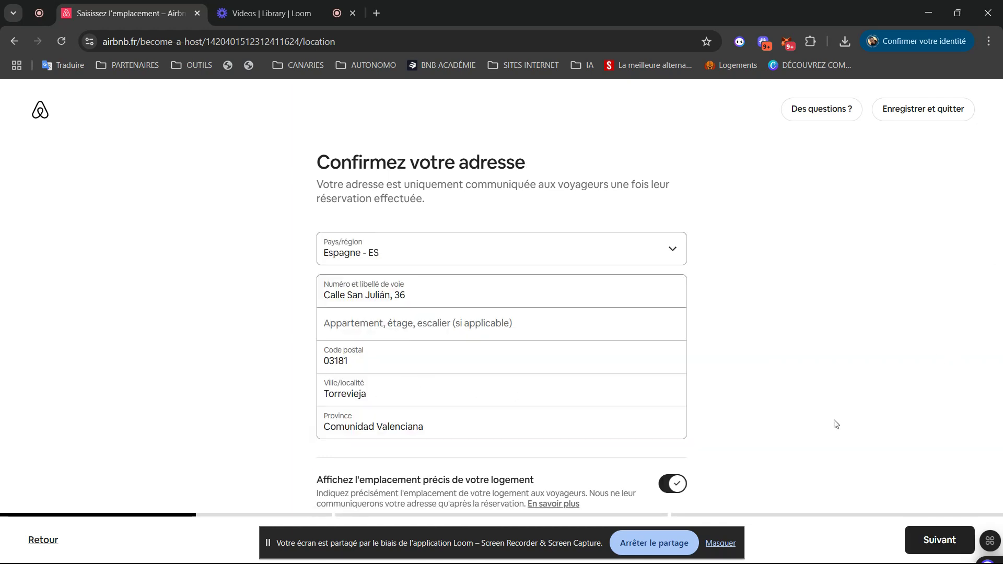
# - Confirm the auto-filled address details and accept the map pin's position
pyautogui.moveTo(509, 546); pyautogui.dragTo(182, 560)
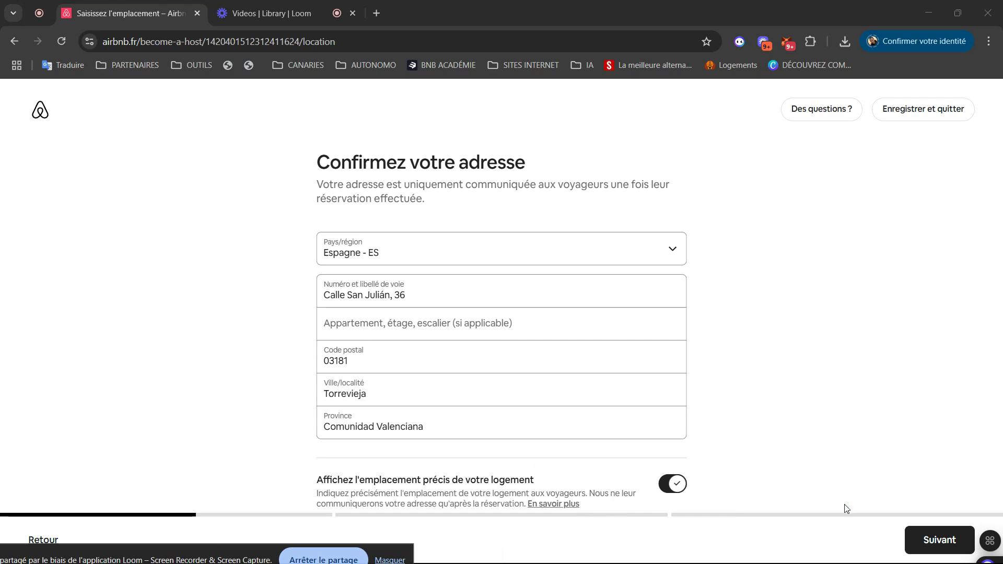
pyautogui.click(936, 543)
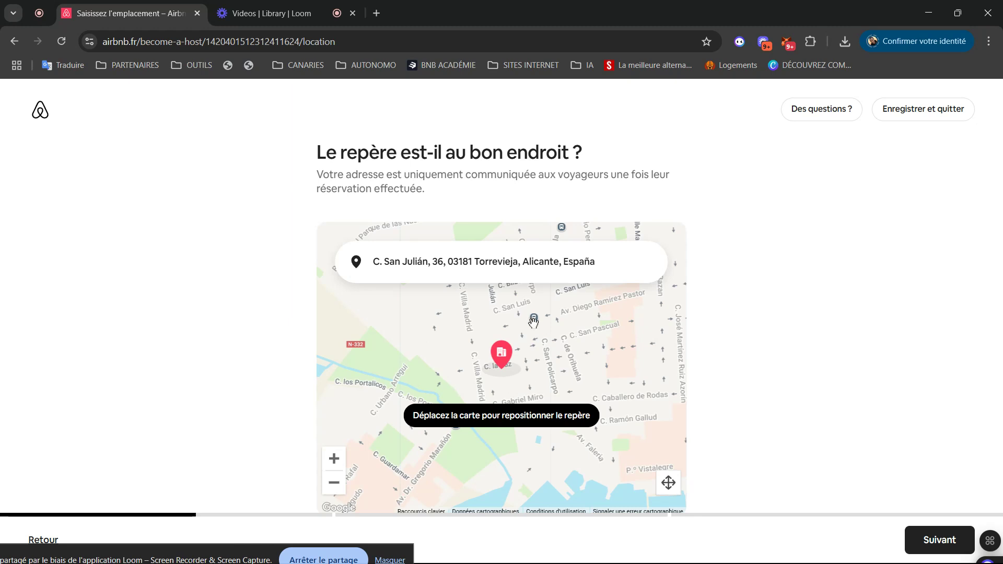
pyautogui.click(930, 547)
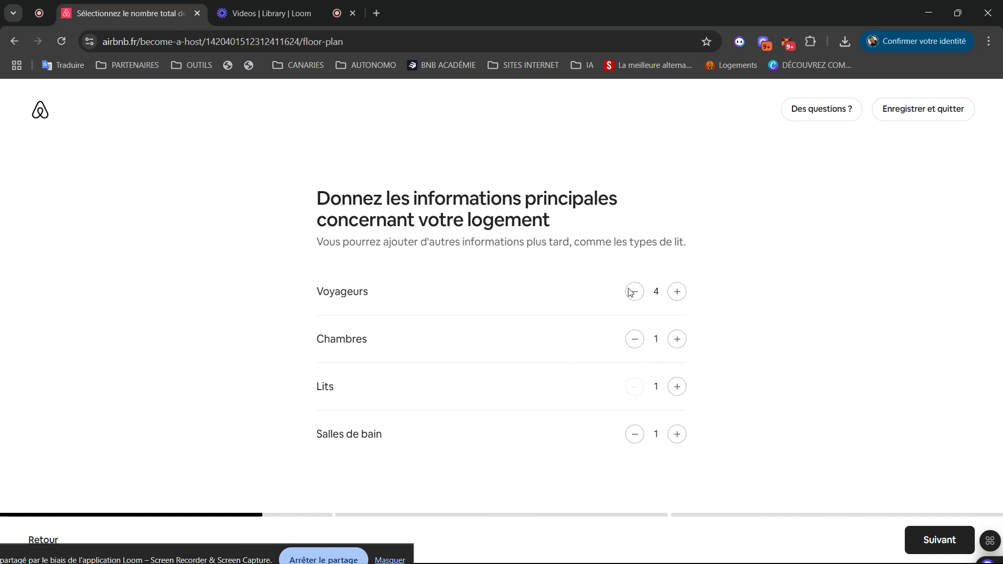
# - Keep 4 guests, 1 bedroom, 1 bed and 1 bathroom, then pass the Étape 2 introduction
pyautogui.click(678, 389)
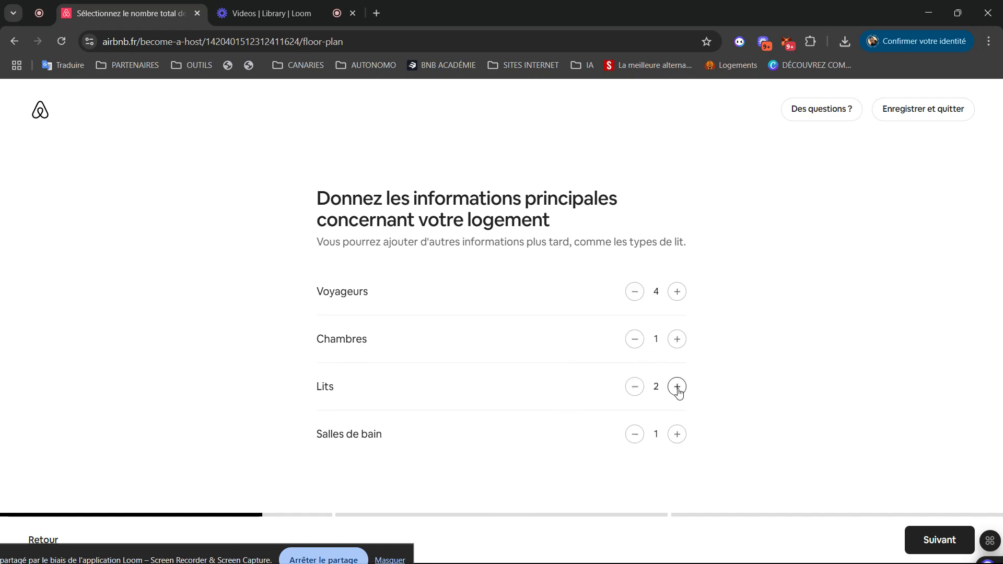
pyautogui.click(635, 387)
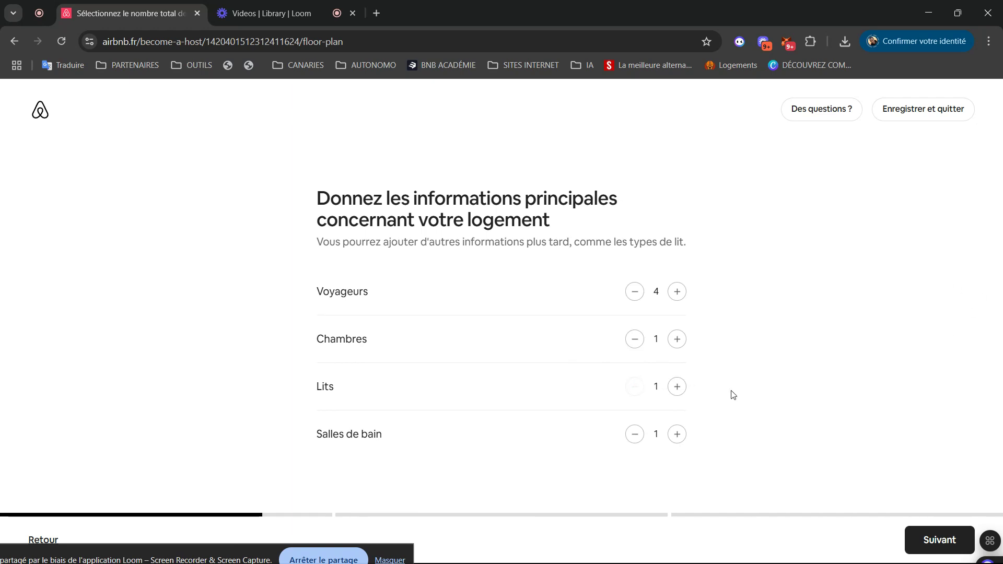
pyautogui.click(936, 543)
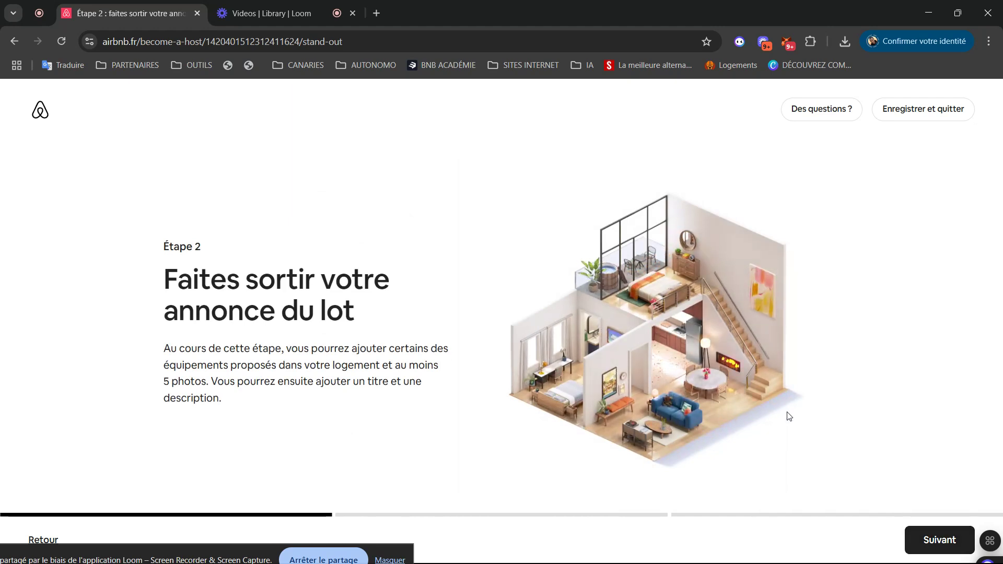
pyautogui.click(919, 541)
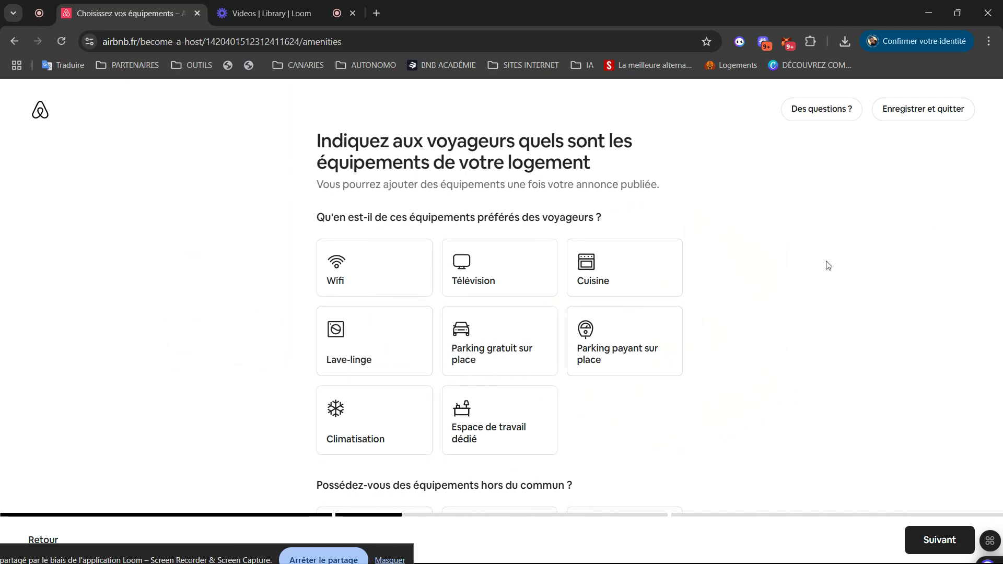
# - Select Wifi, Télévision, Cuisine, Lave-linge, Climatisation, workspace, outdoor dining and Accès à la plage
pyautogui.click(376, 262)
pyautogui.click(486, 264)
pyautogui.click(593, 270)
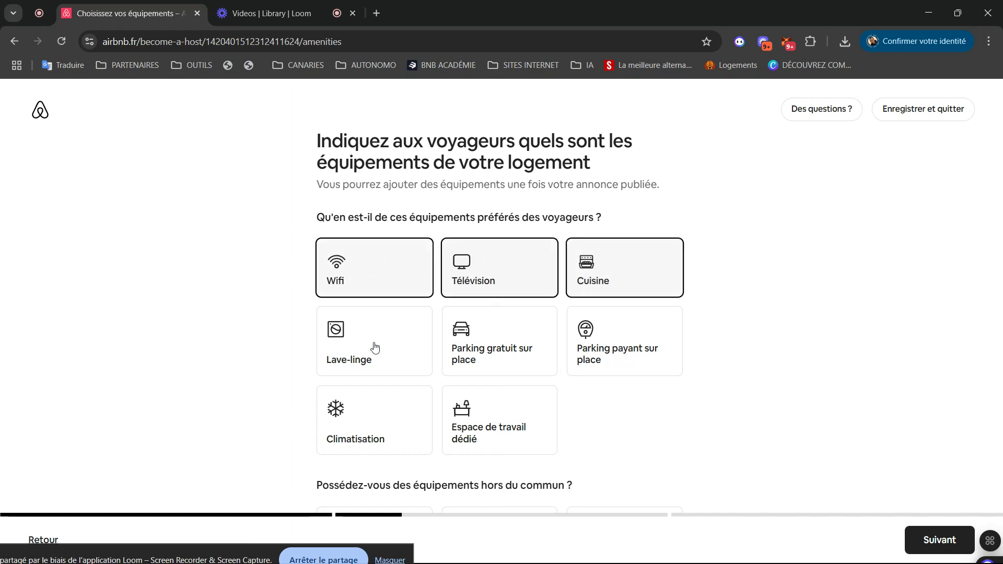
pyautogui.click(376, 348)
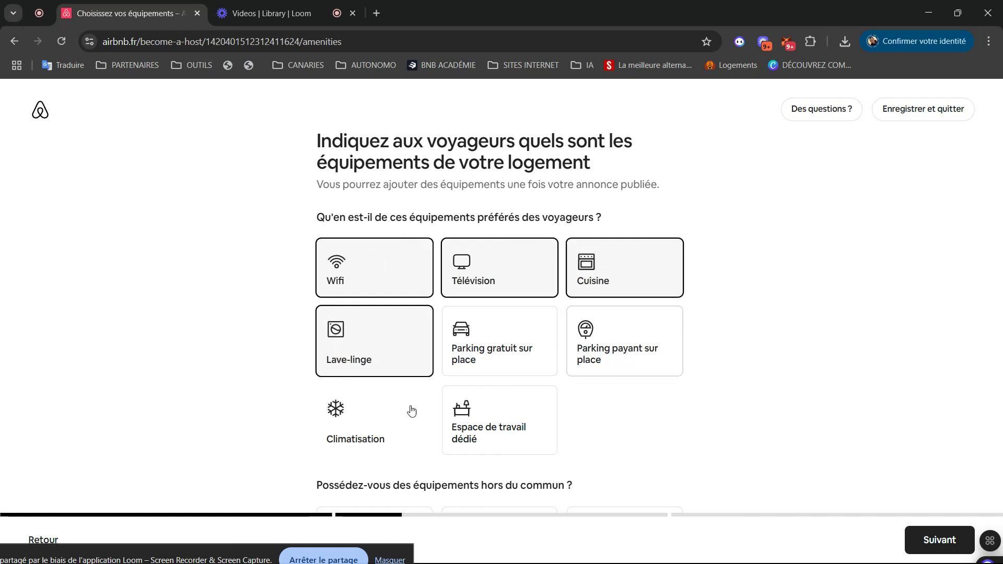
pyautogui.click(337, 410)
pyautogui.click(473, 421)
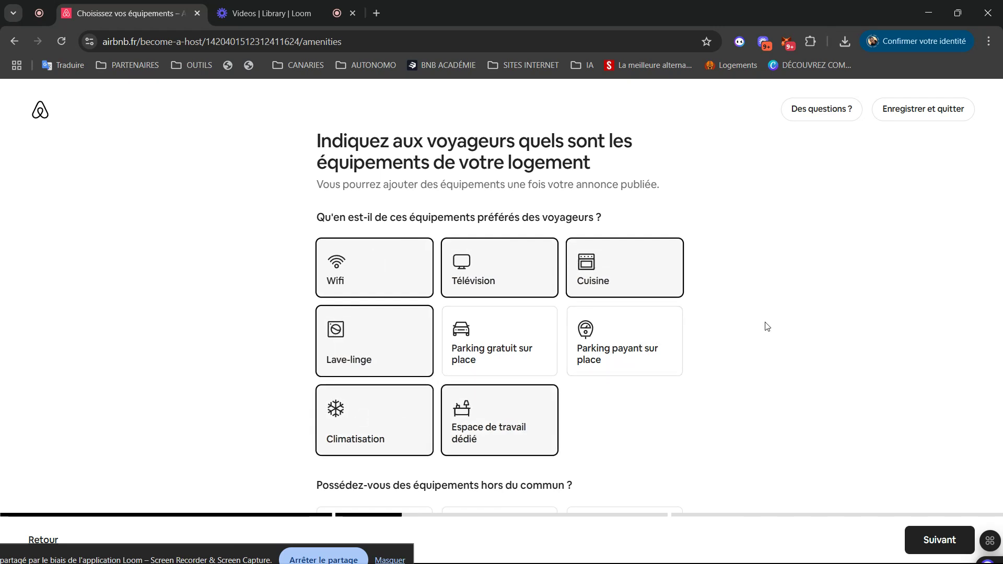
pyautogui.scroll(-5, 767, 327)
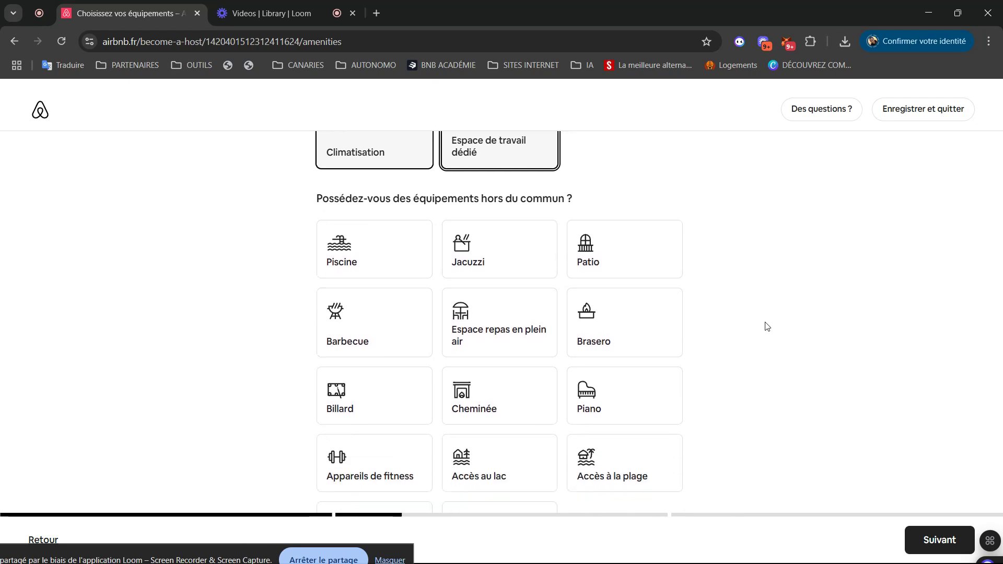
pyautogui.scroll(-1, 767, 327)
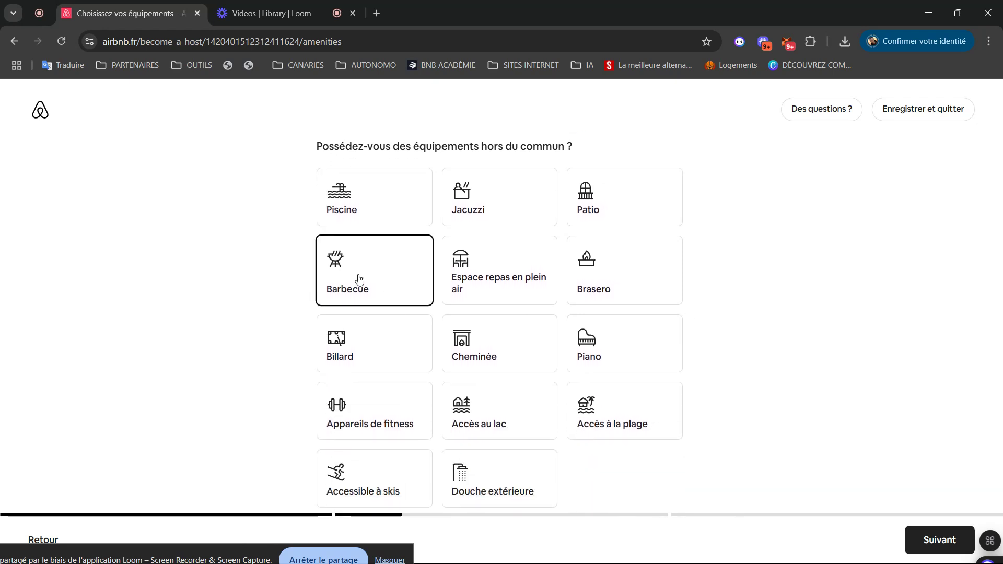
pyautogui.click(462, 277)
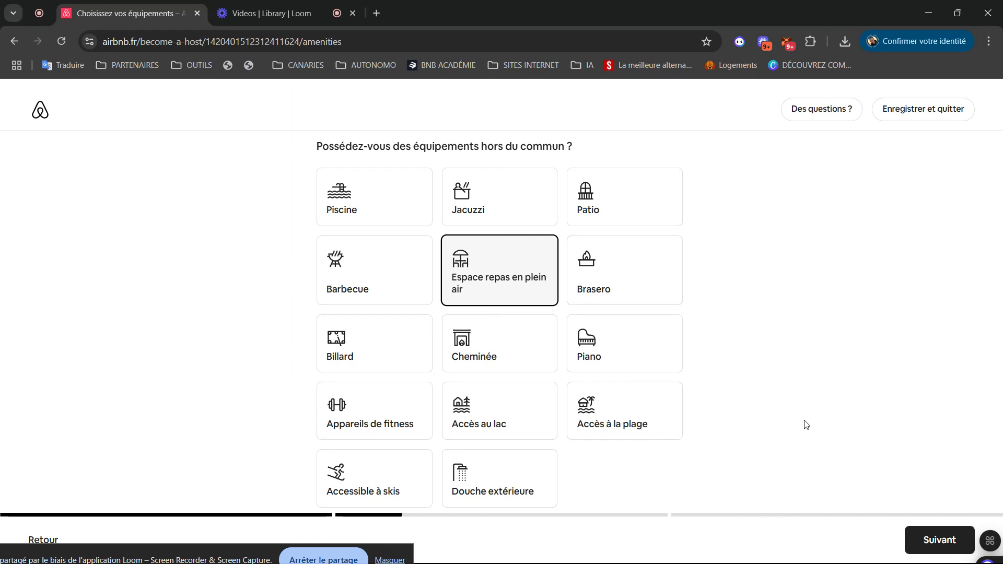
pyautogui.click(607, 421)
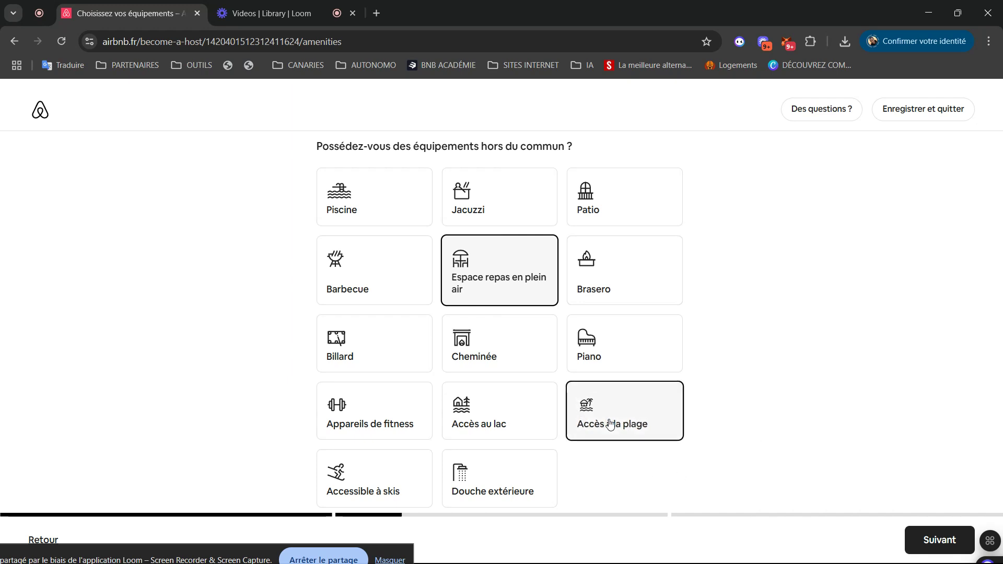
# - Add smoke detector, first aid kit, carbon monoxide detector and fire extinguisher, then continue
pyautogui.scroll(-5, 789, 410)
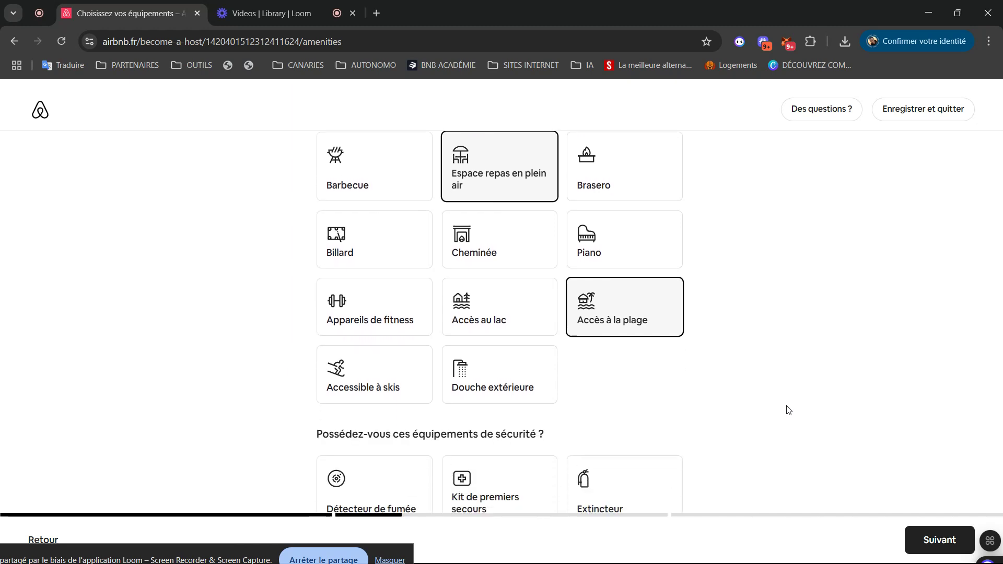
pyautogui.click(398, 345)
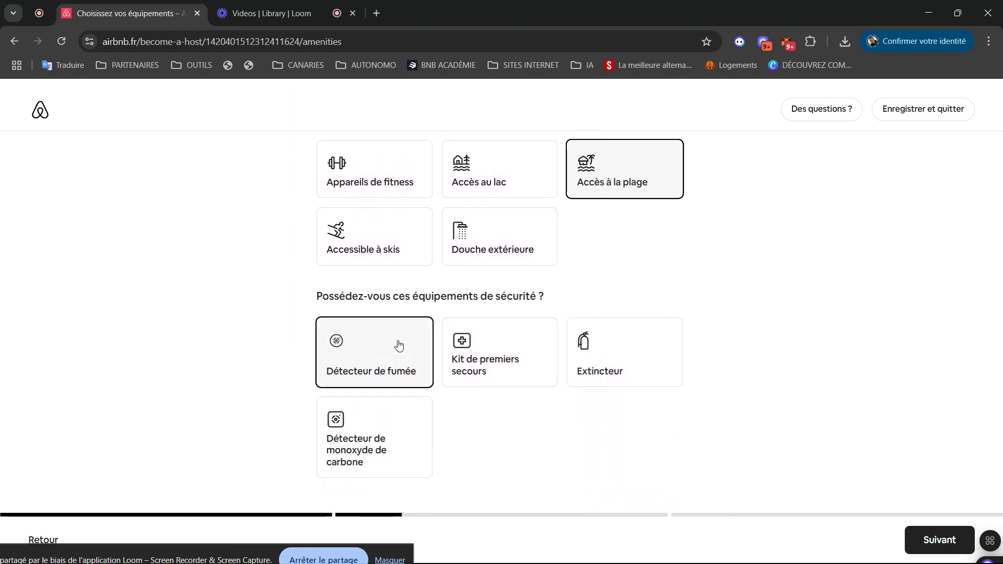
pyautogui.click(522, 374)
pyautogui.click(394, 444)
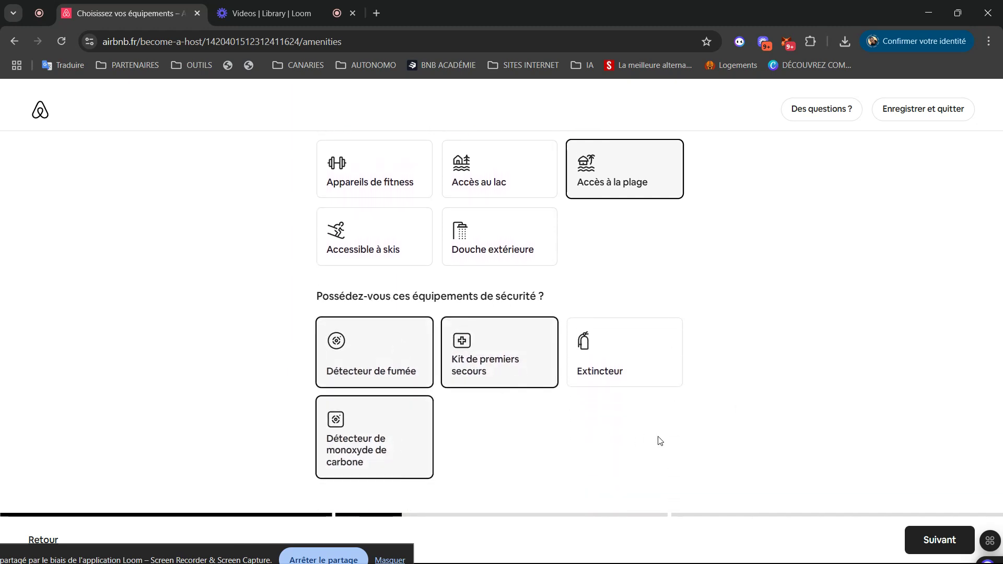
pyautogui.click(619, 362)
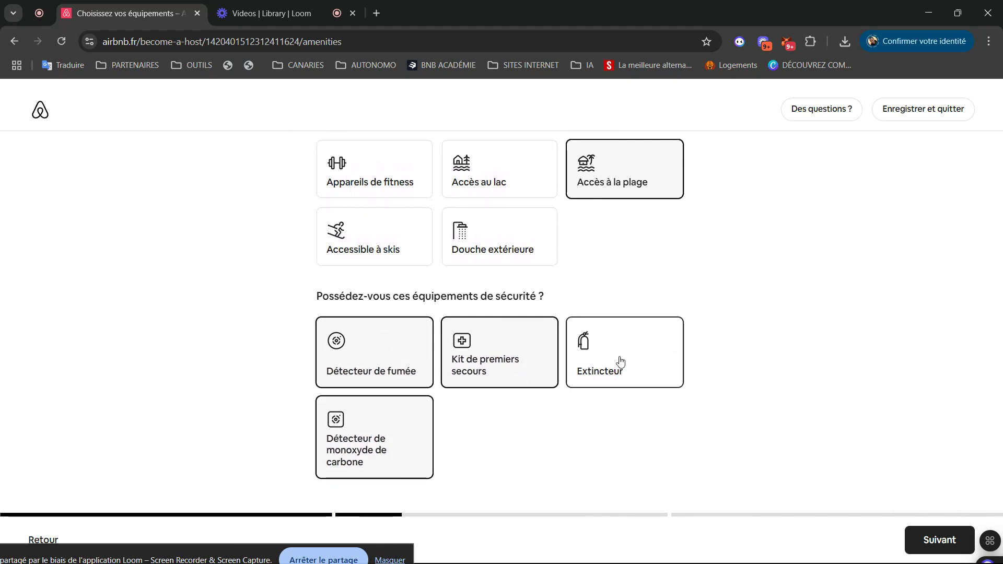
pyautogui.click(926, 534)
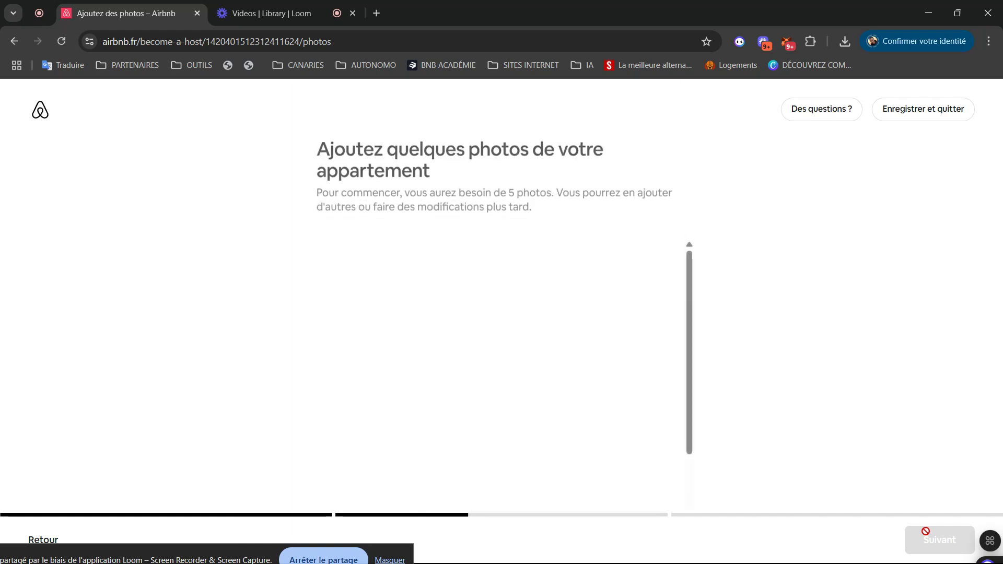
# - Browse for photos to Data (D:) > ADMIN PERSO > AUTONOMO > CLIENTS > the client's folder
pyautogui.click(491, 454)
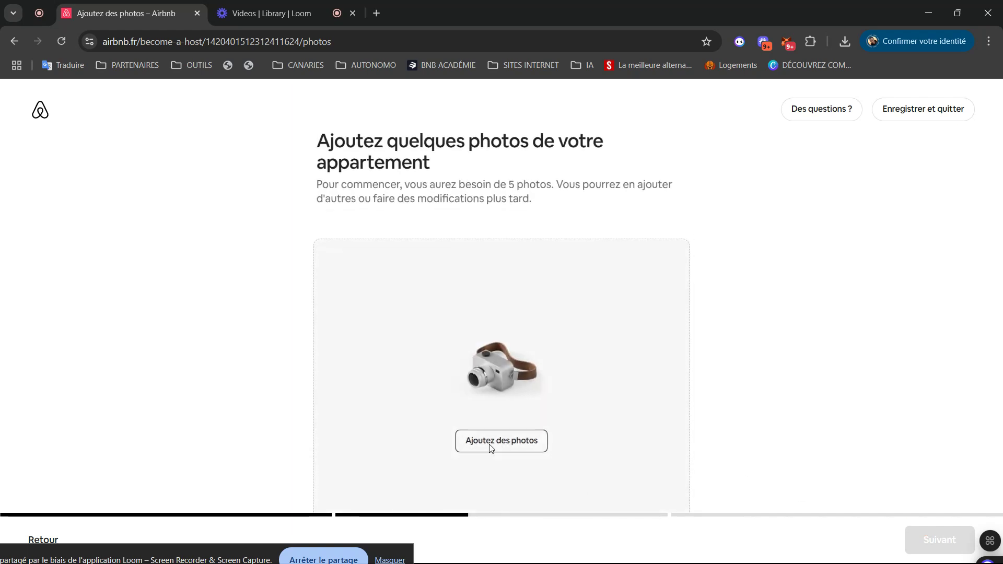
pyautogui.click(505, 372)
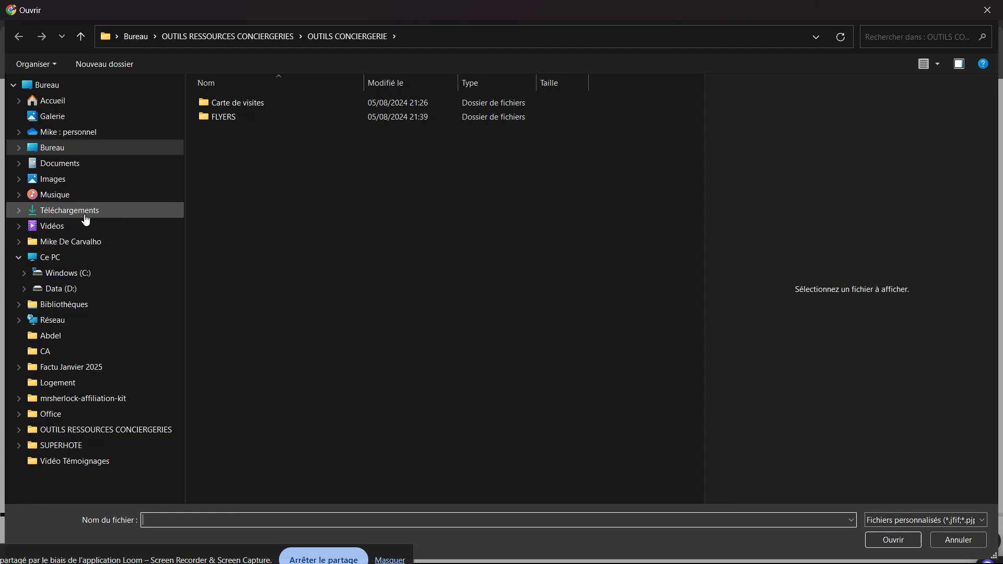
pyautogui.click(63, 289)
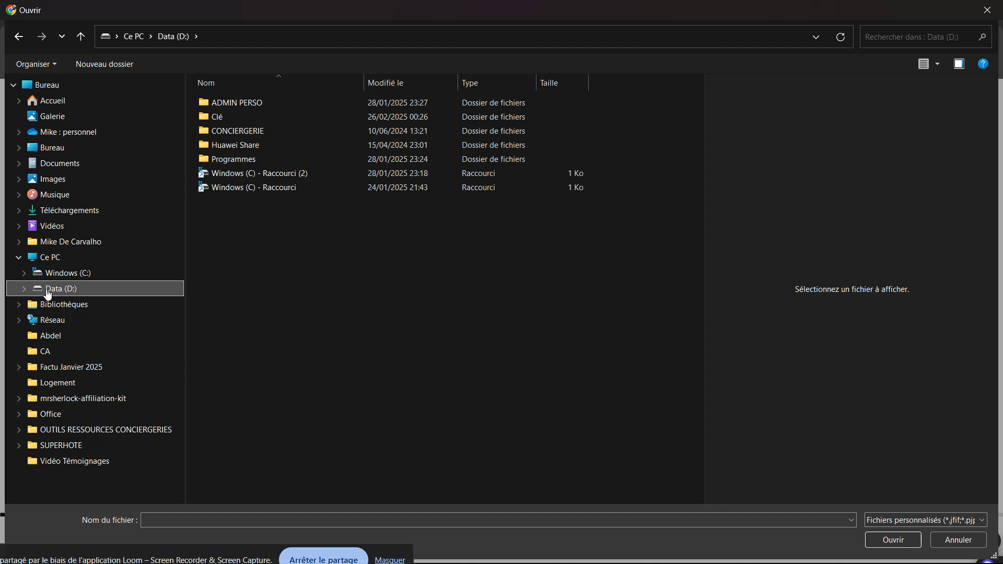
pyautogui.doubleClick(241, 108)
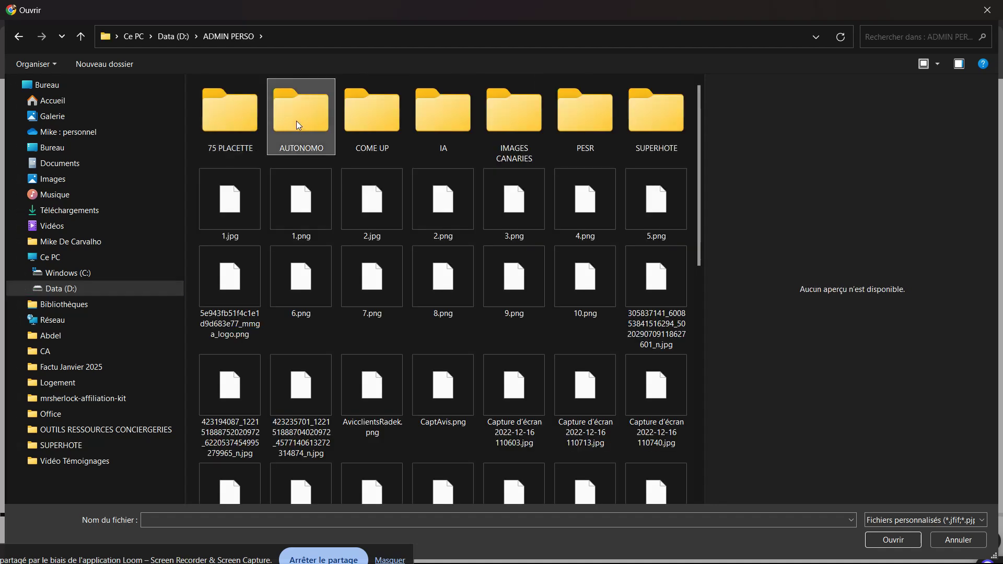
pyautogui.doubleClick(297, 120)
pyautogui.click(217, 146)
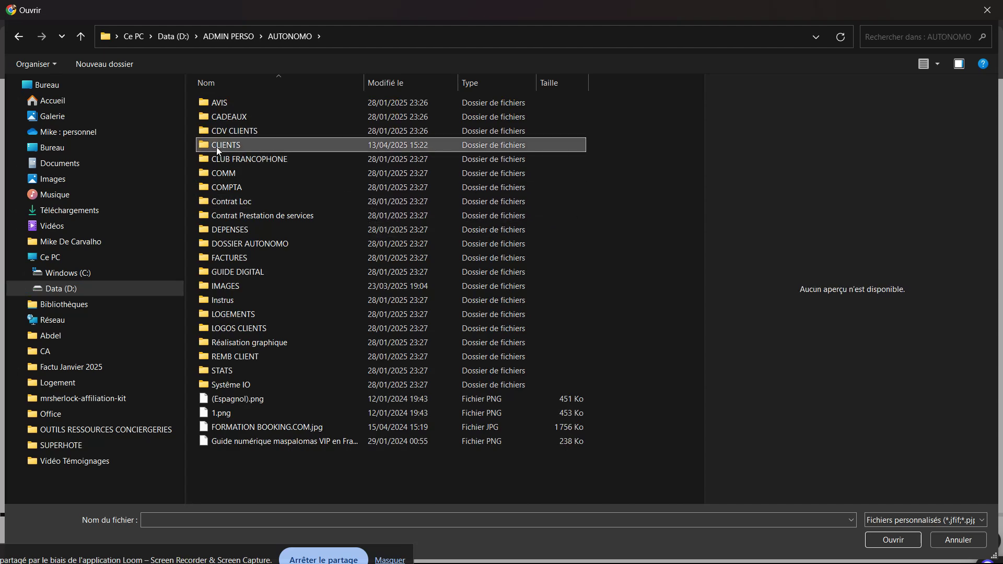
pyautogui.doubleClick(216, 147)
pyautogui.moveTo(700, 133); pyautogui.dragTo(685, 256)
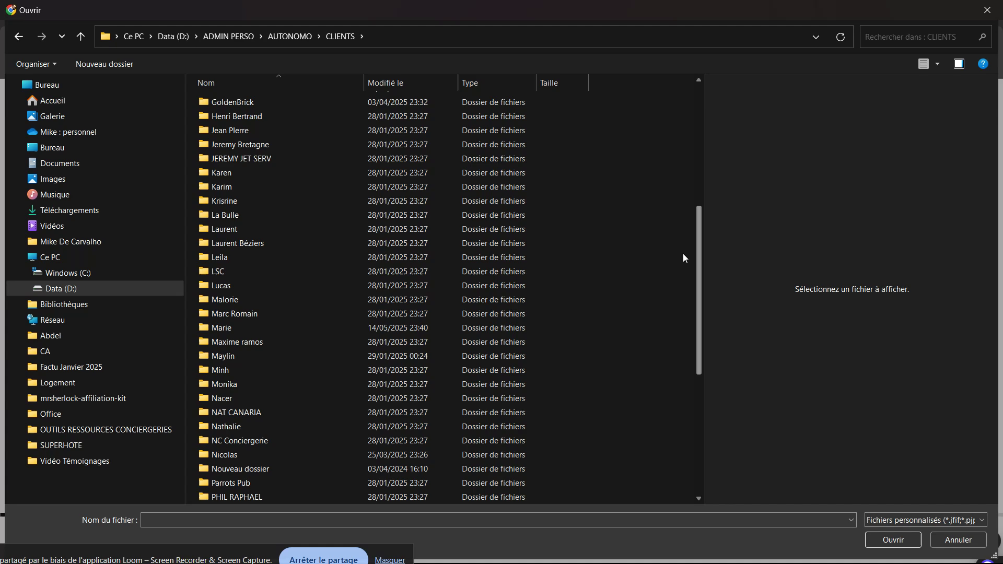
pyautogui.click(205, 387)
pyautogui.doubleClick(206, 387)
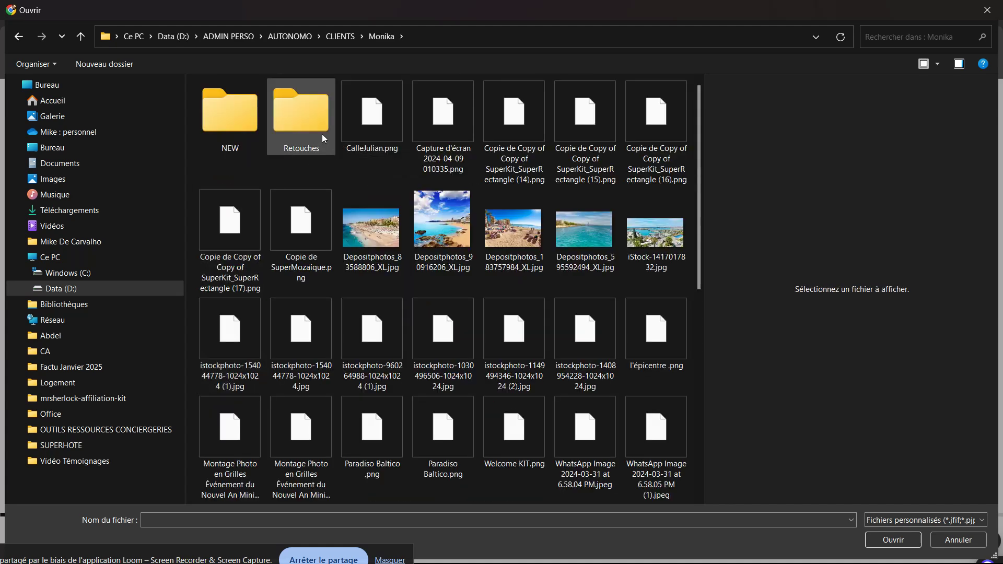
# - Select all 27 photos in the NEW apartment folder and review them in the upload window
pyautogui.doubleClick(226, 133)
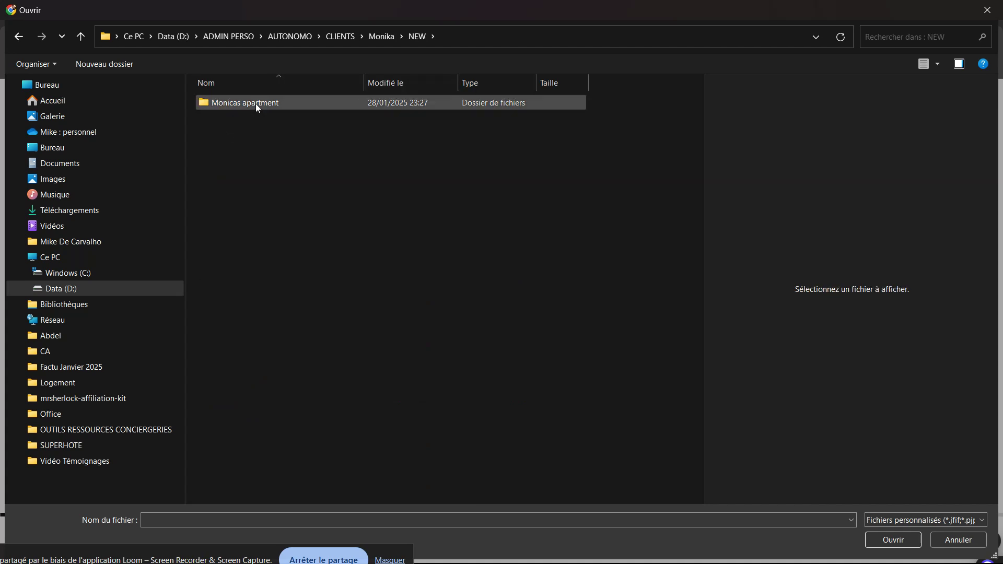
pyautogui.doubleClick(255, 104)
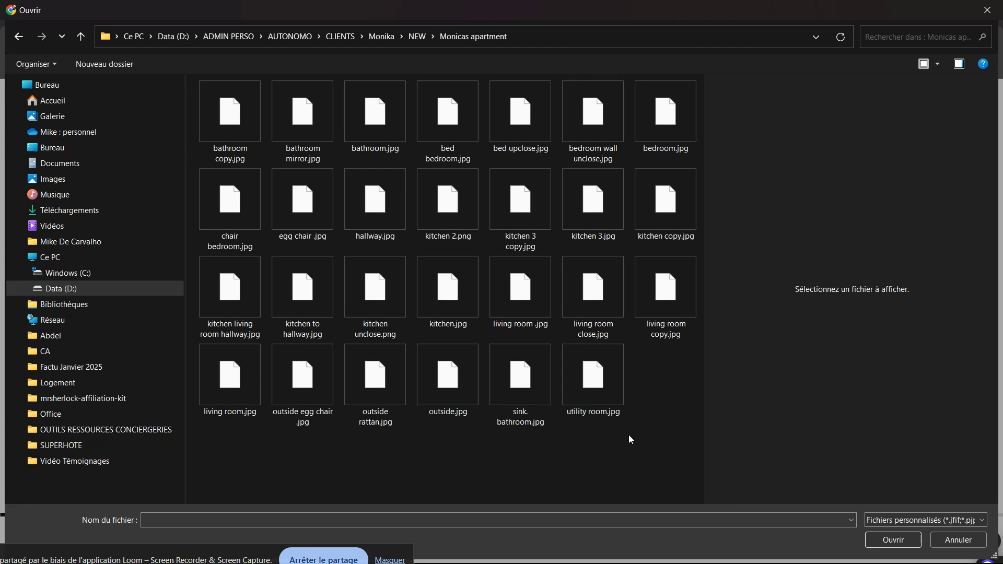
pyautogui.moveTo(679, 443); pyautogui.dragTo(231, 130)
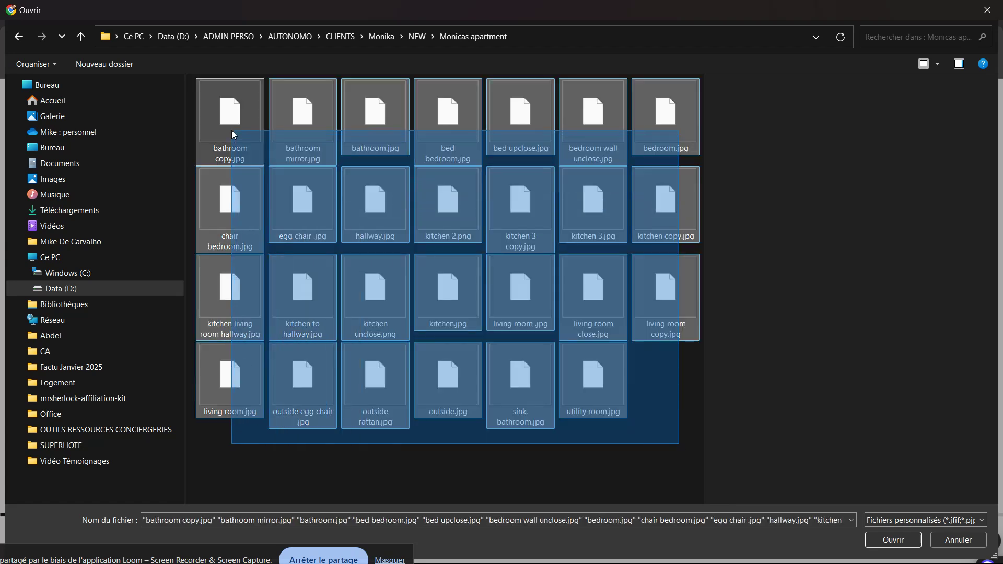
pyautogui.click(891, 540)
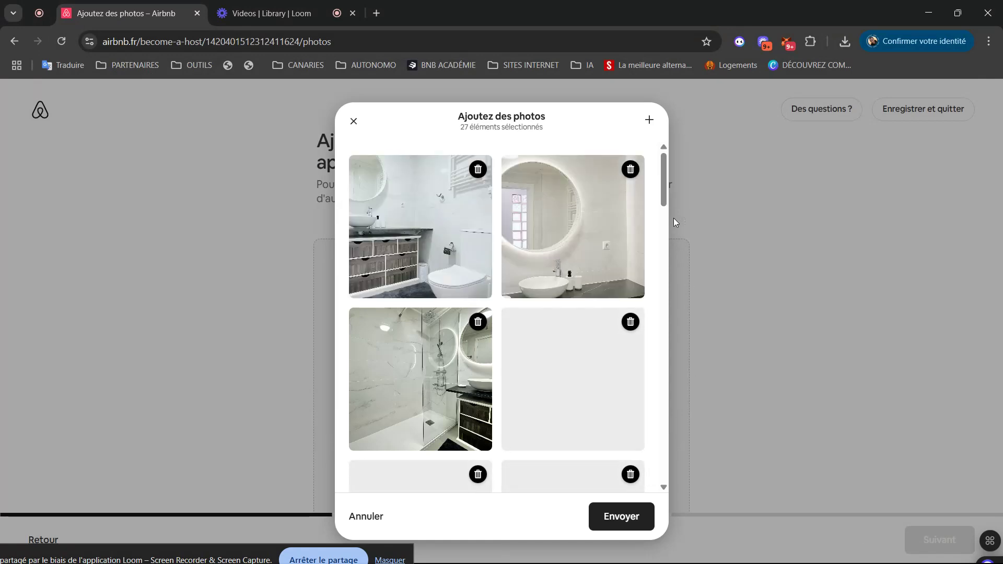
pyautogui.moveTo(661, 183); pyautogui.dragTo(654, 257)
pyautogui.scroll(-4, 654, 257)
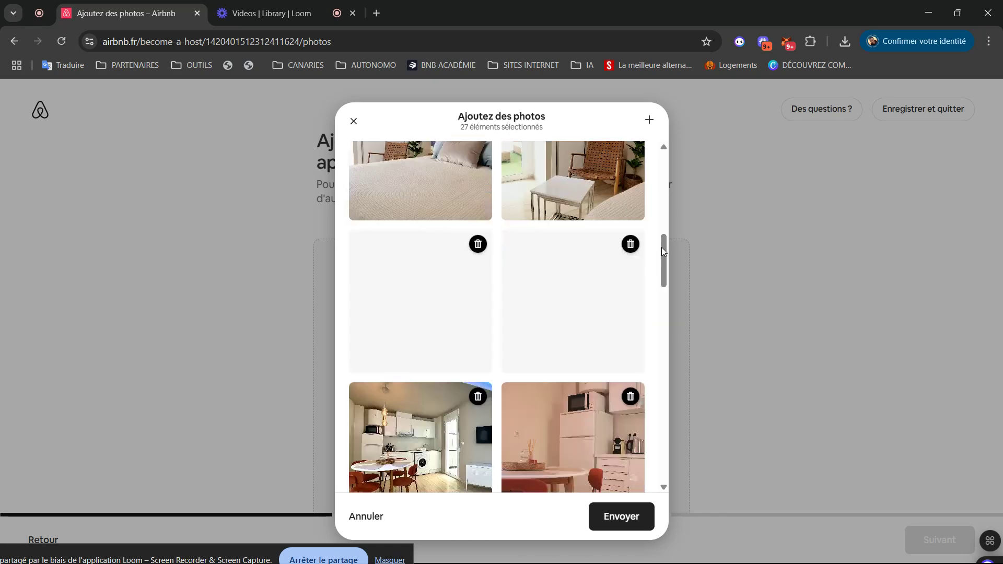
pyautogui.scroll(-3, 659, 277)
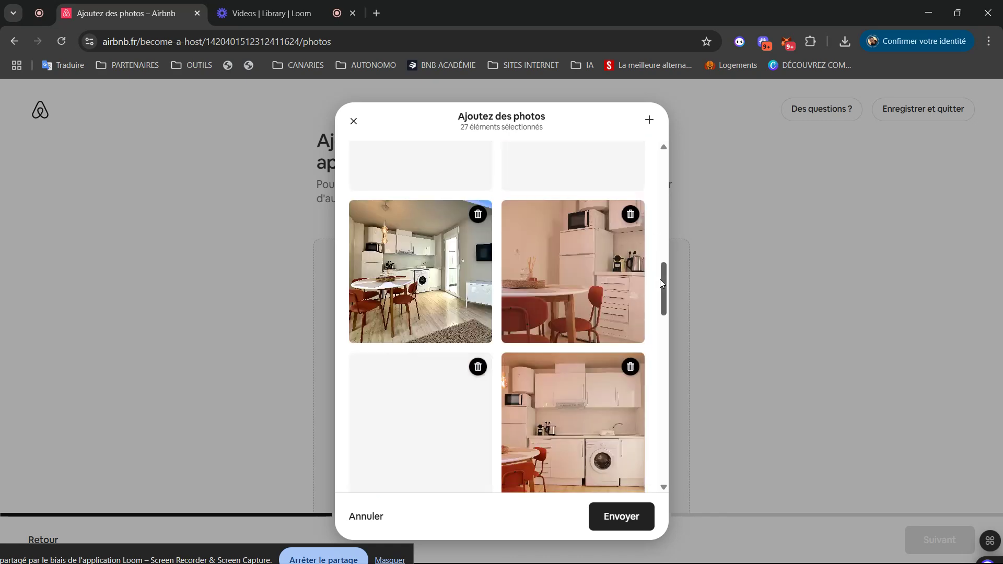
pyautogui.scroll(-3, 660, 354)
pyautogui.scroll(-5, 659, 368)
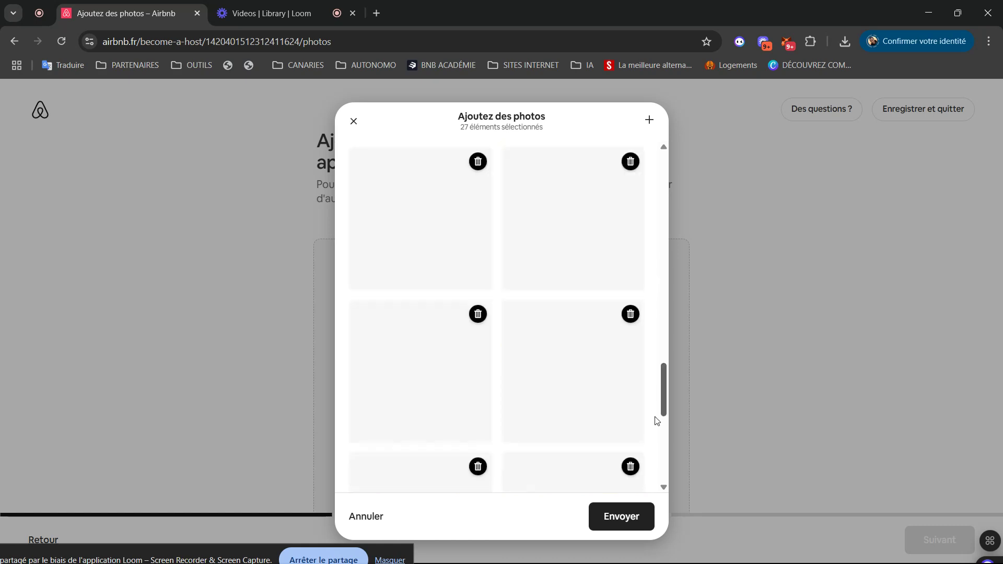
pyautogui.scroll(-5, 659, 441)
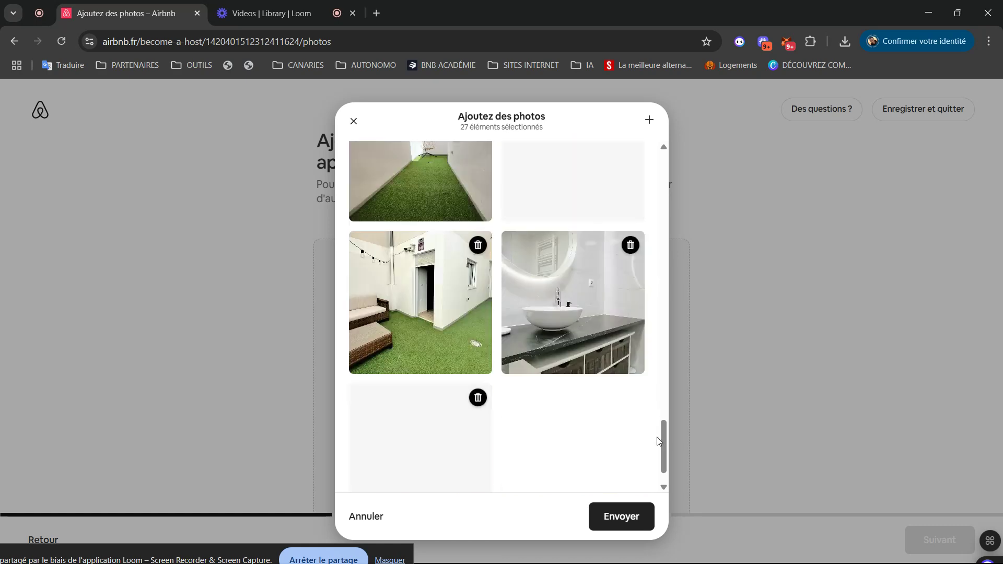
# - Send the 27 apartment photos and wait until 17 of 27 have uploaded
pyautogui.click(623, 517)
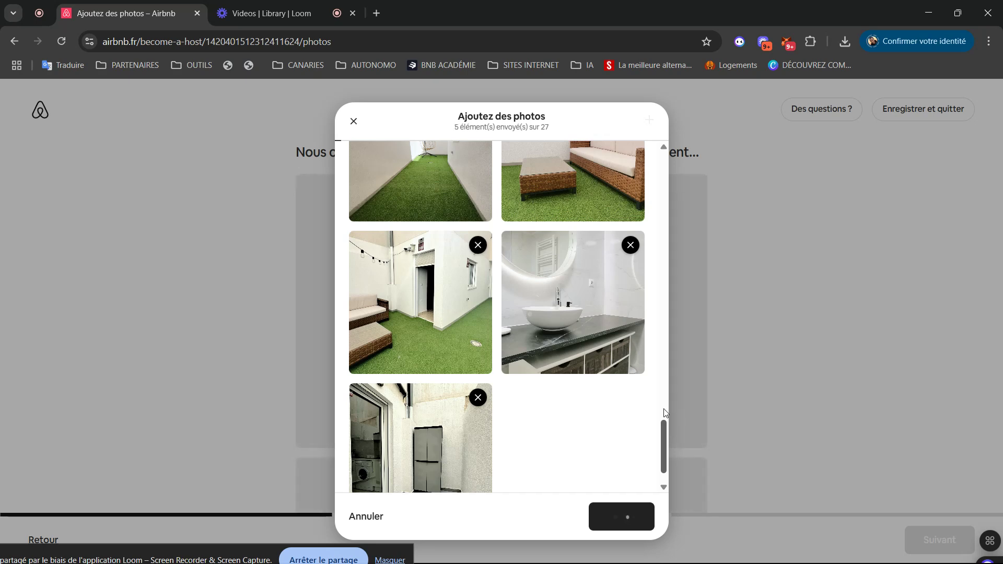
pyautogui.scroll(4, 665, 407)
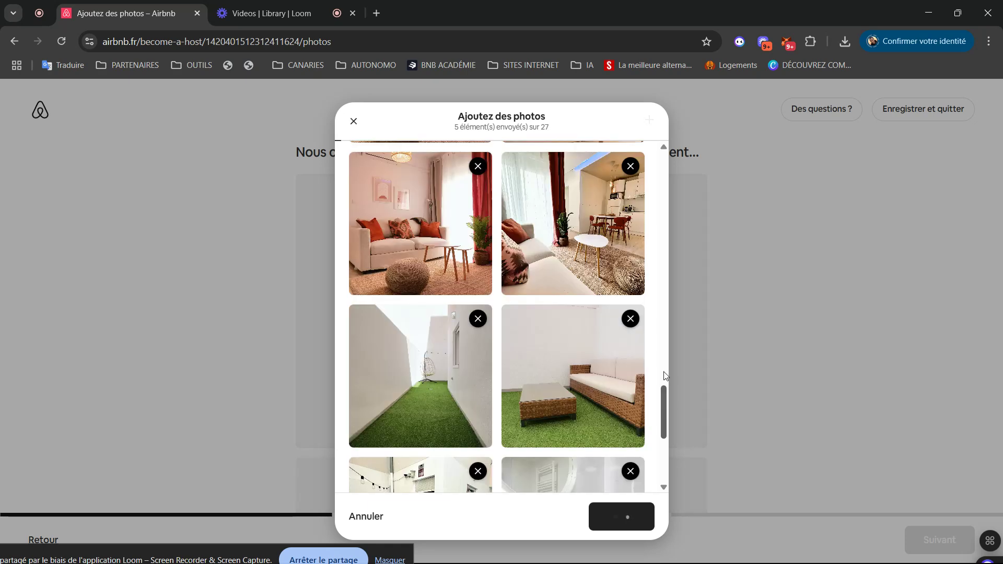
pyautogui.scroll(4, 665, 376)
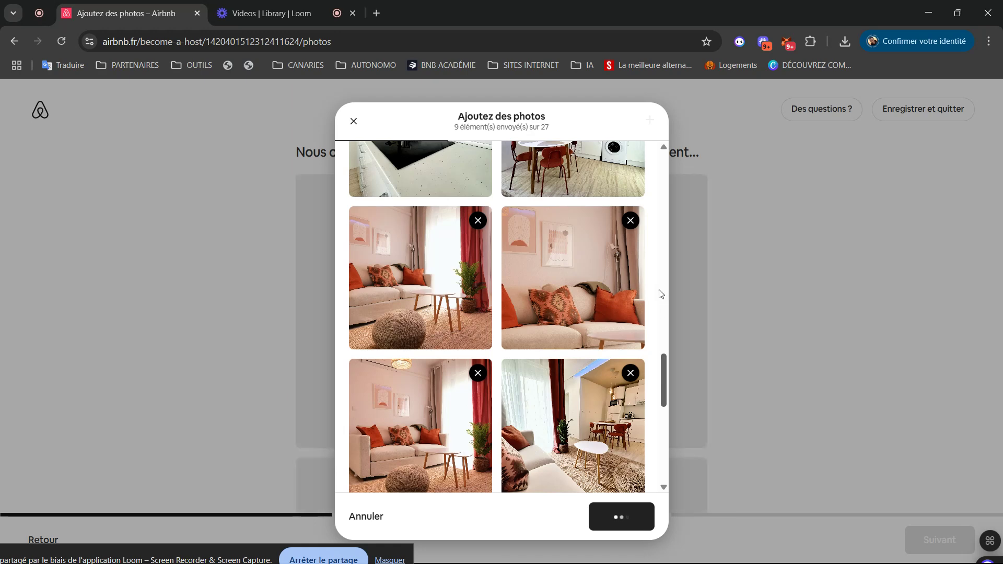
pyautogui.scroll(10, 660, 293)
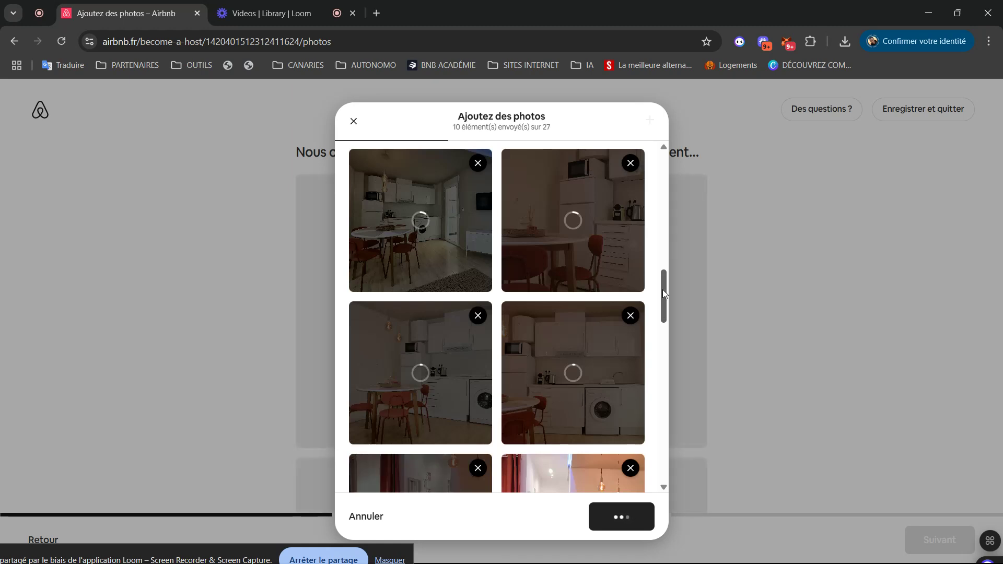
pyautogui.scroll(-2, 660, 311)
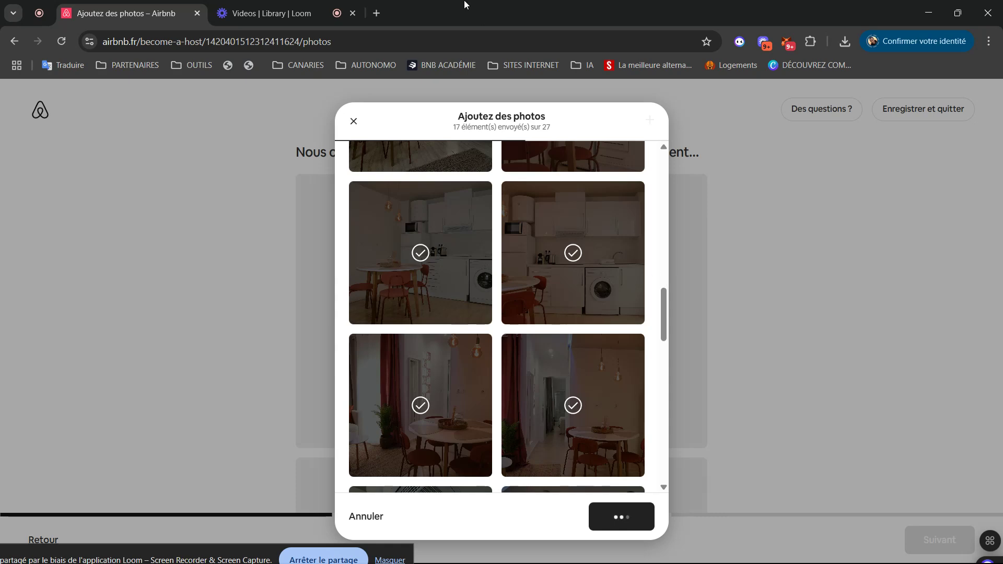
# - Open ChatGPT in a new browser tab and accept its cookies
pyautogui.click(381, 14)
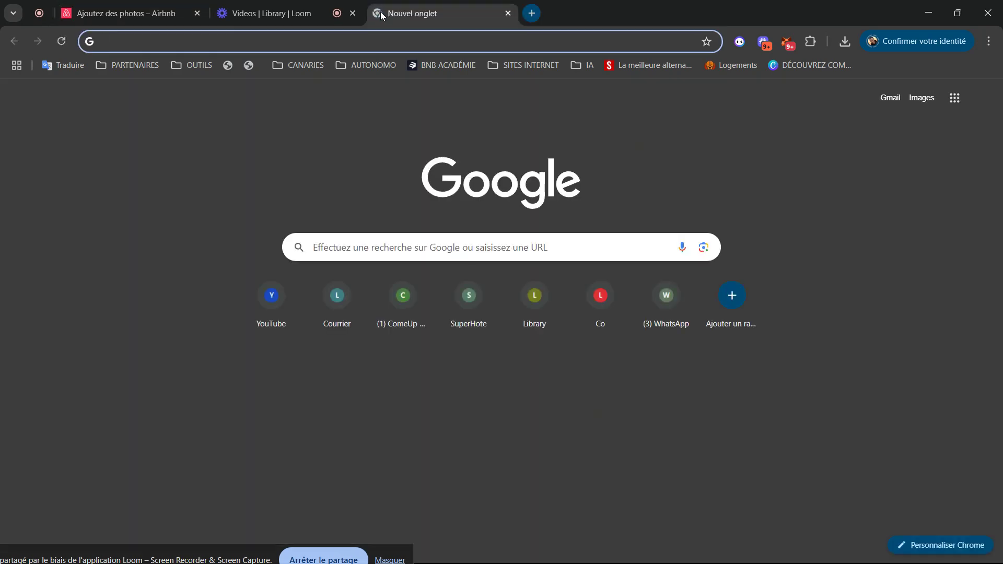
pyautogui.write('chat.openai.com')
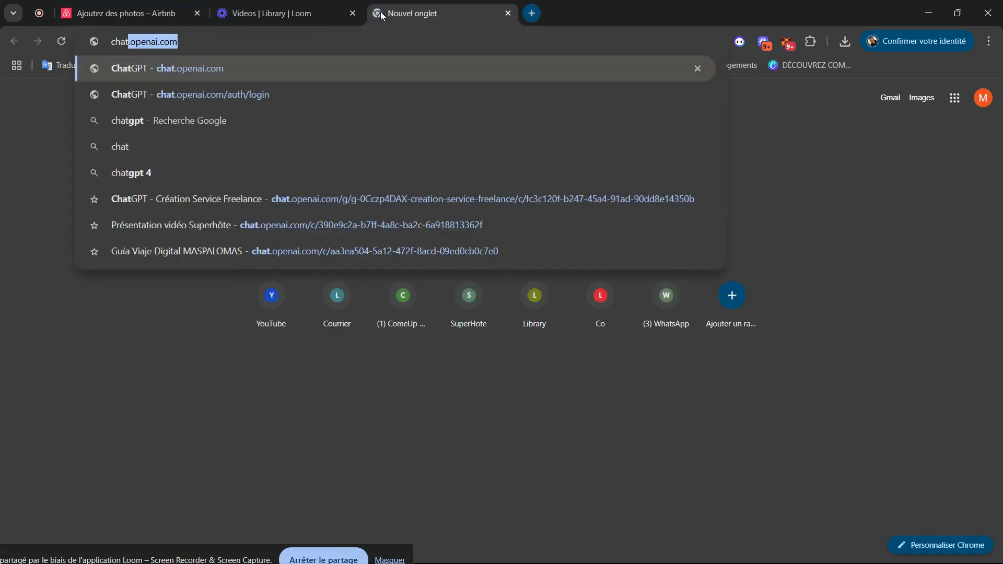
pyautogui.press('Return')
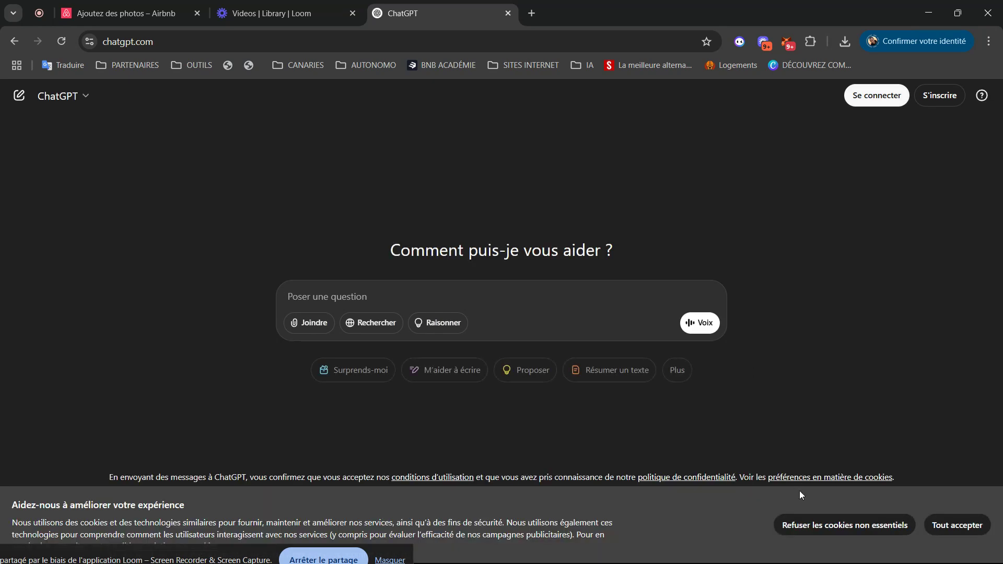
pyautogui.click(944, 541)
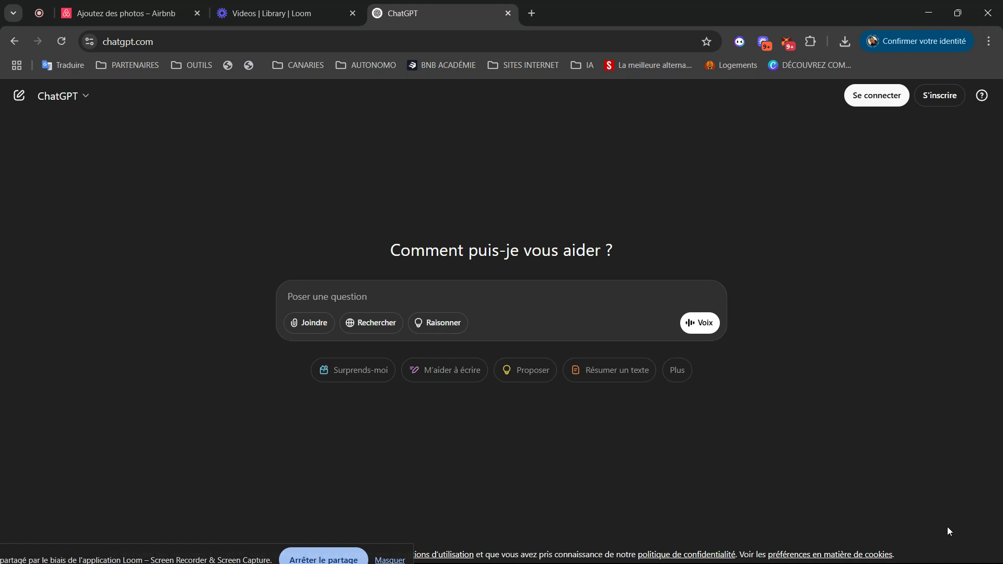
# - Sign in to ChatGPT with a Google account, then return to the Airbnb photos tab
pyautogui.click(875, 99)
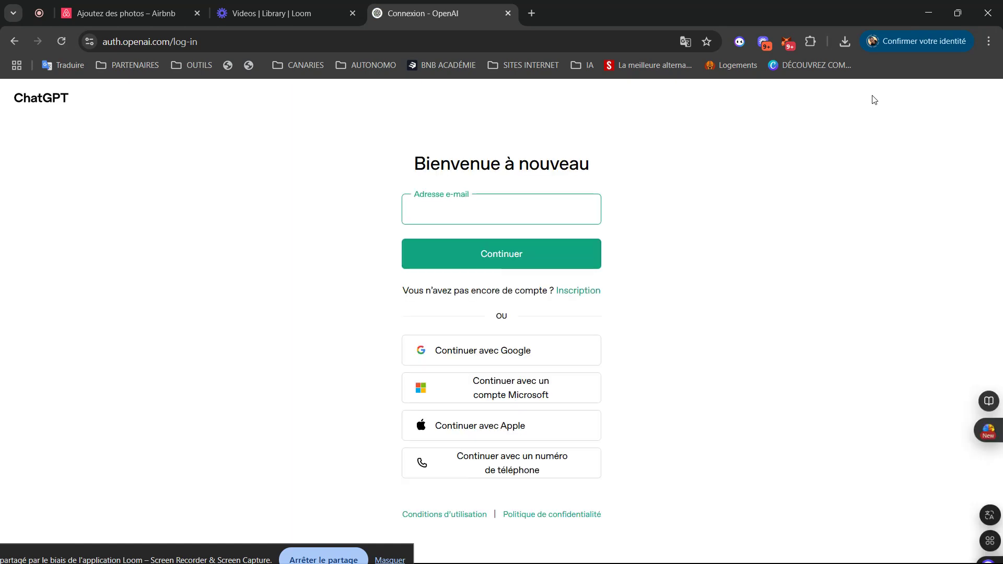
pyautogui.click(452, 353)
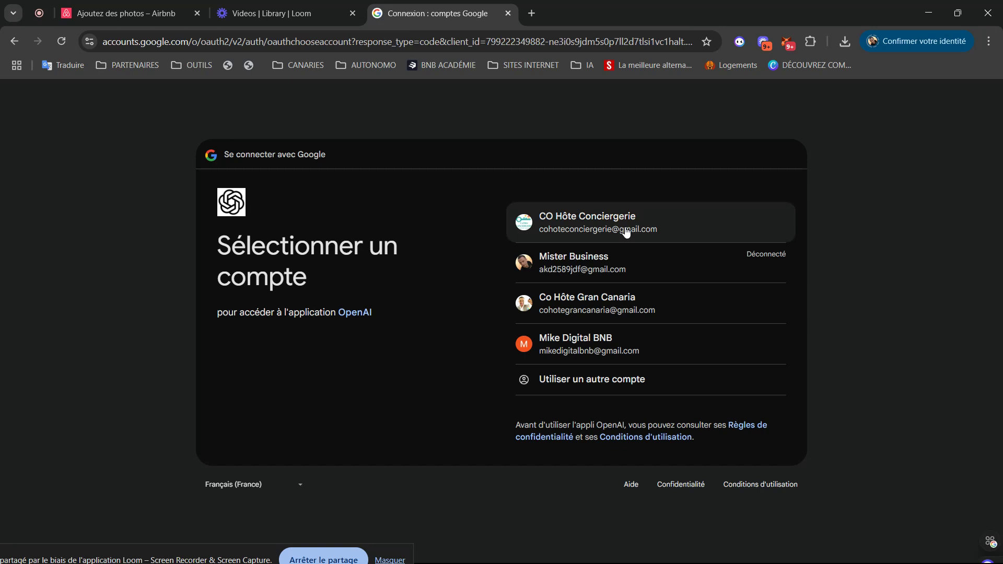
pyautogui.click(626, 233)
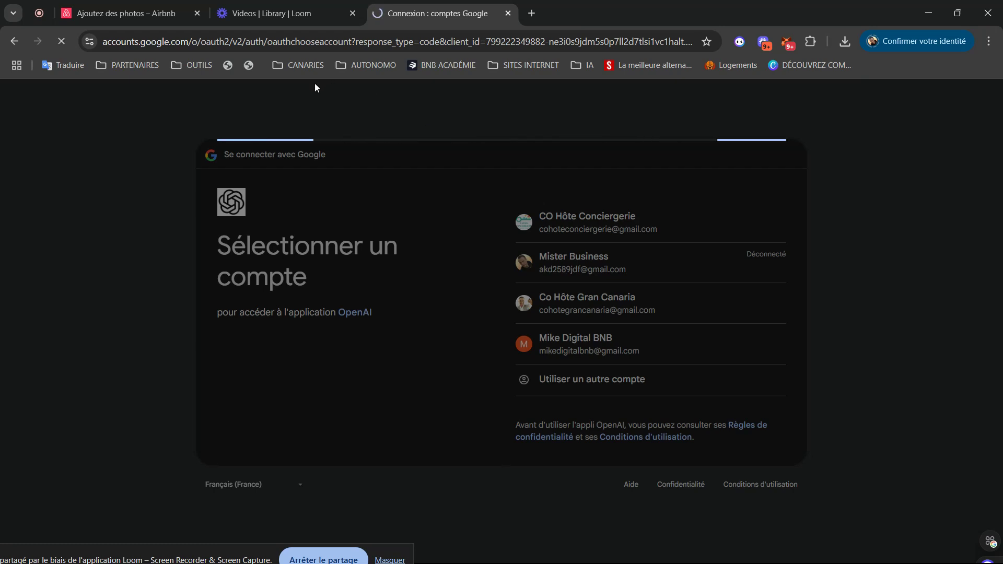
pyautogui.click(201, 19)
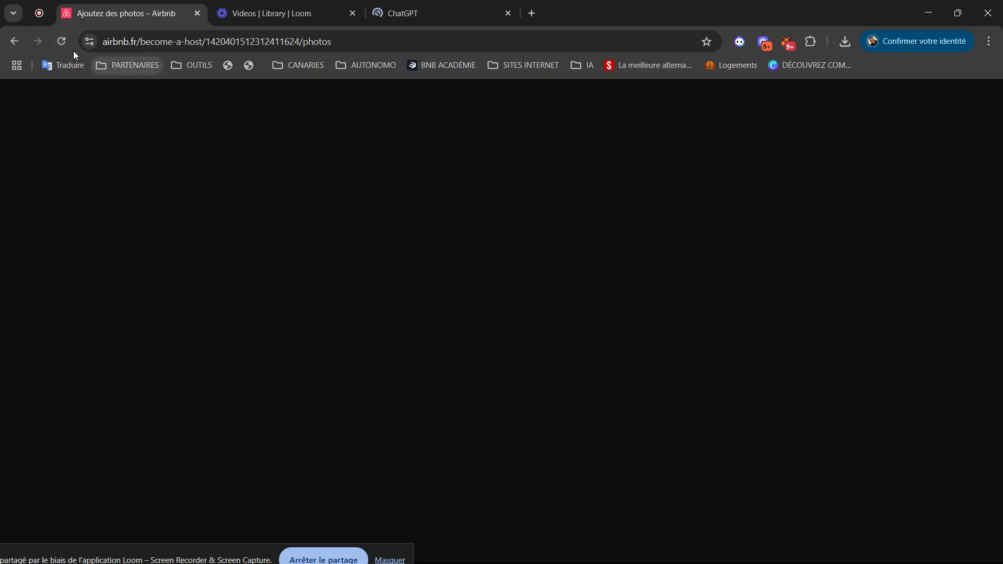
# - Reload the photos page and accept all 27 photos with the bathroom cover shot
pyautogui.click(61, 42)
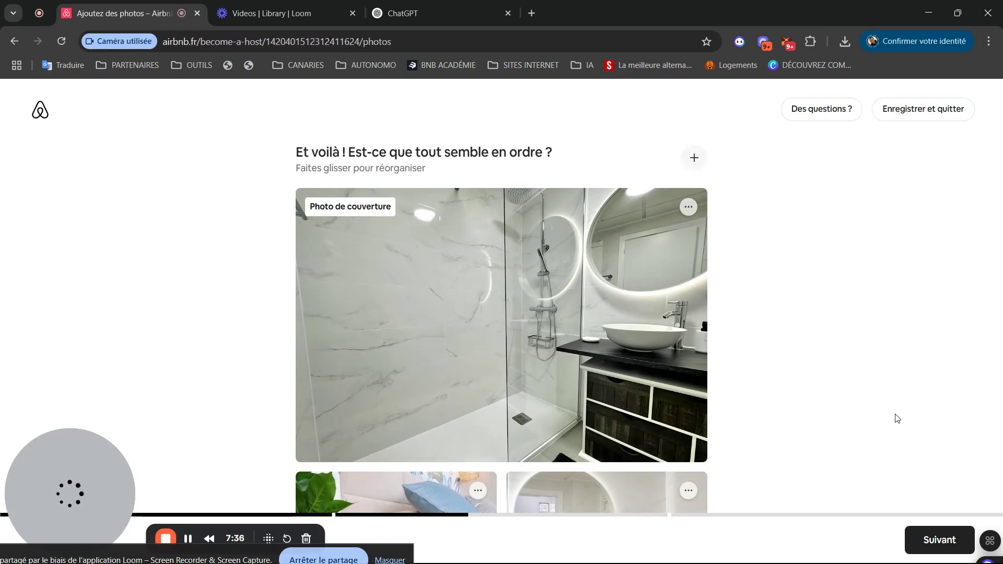
pyautogui.click(930, 539)
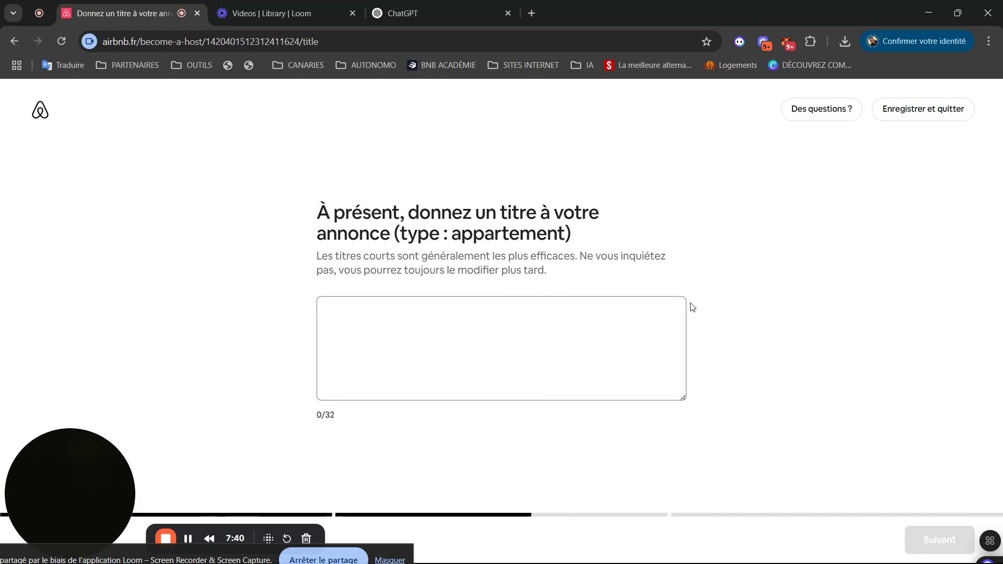
# - Enter the 32-character title 'Oasis beach Rooftop Beach Access', fixing typos, and continue
pyautogui.click(425, 338)
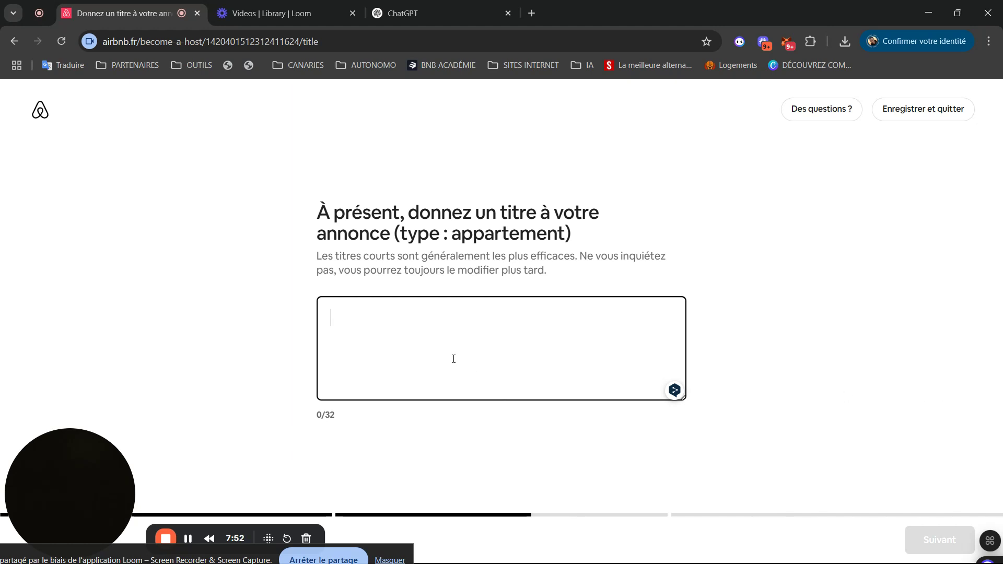
pyautogui.write('OASIS ')
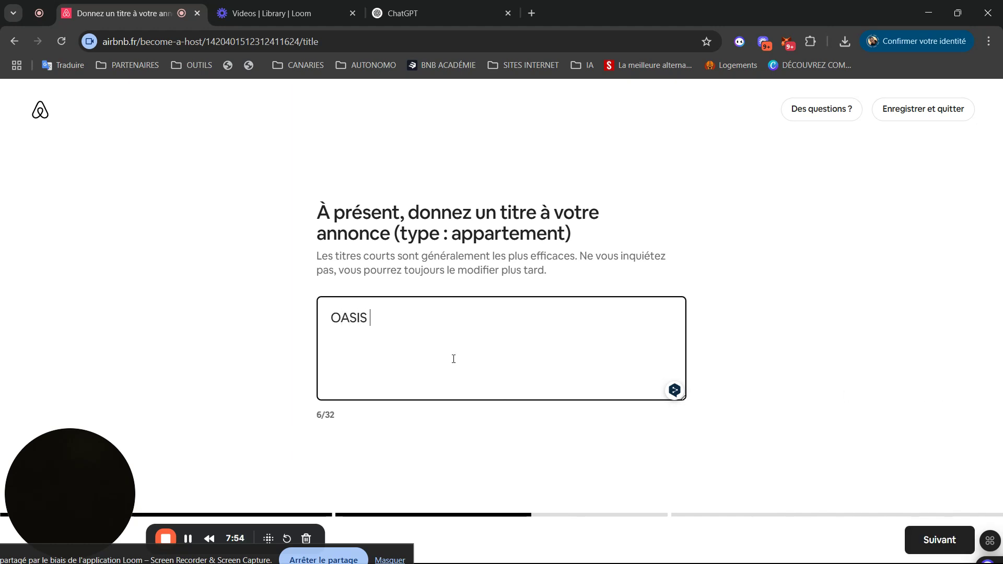
pyautogui.write('BEACH')
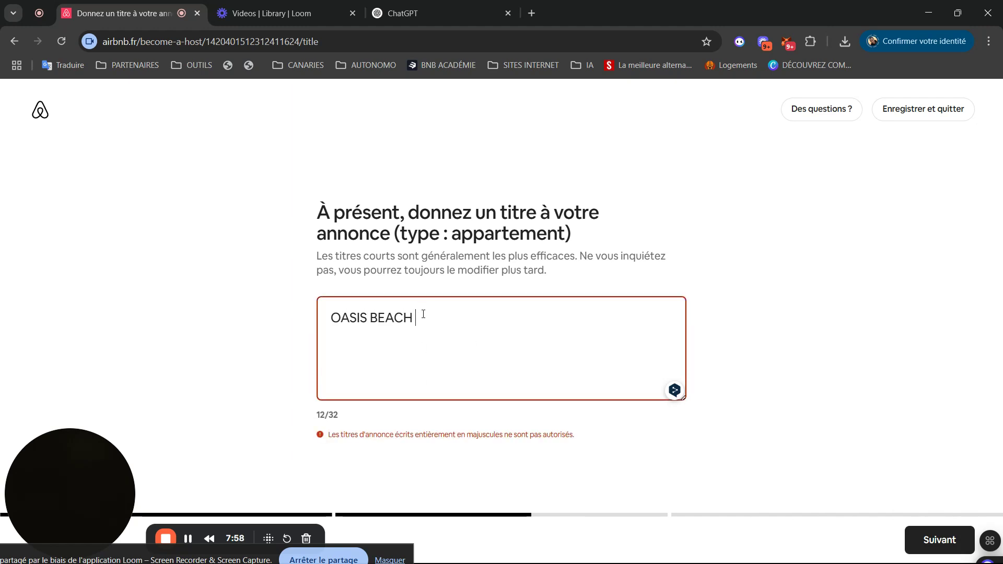
pyautogui.press('BackSpace')
pyautogui.press('BackSpace')
pyautogui.press('BackSpace')
pyautogui.press('BackSpace')
pyautogui.press('BackSpace')
pyautogui.press('BackSpace')
pyautogui.press('BackSpace')
pyautogui.press('BackSpace')
pyautogui.press('BackSpace')
pyautogui.press('BackSpace')
pyautogui.press('BackSpace')
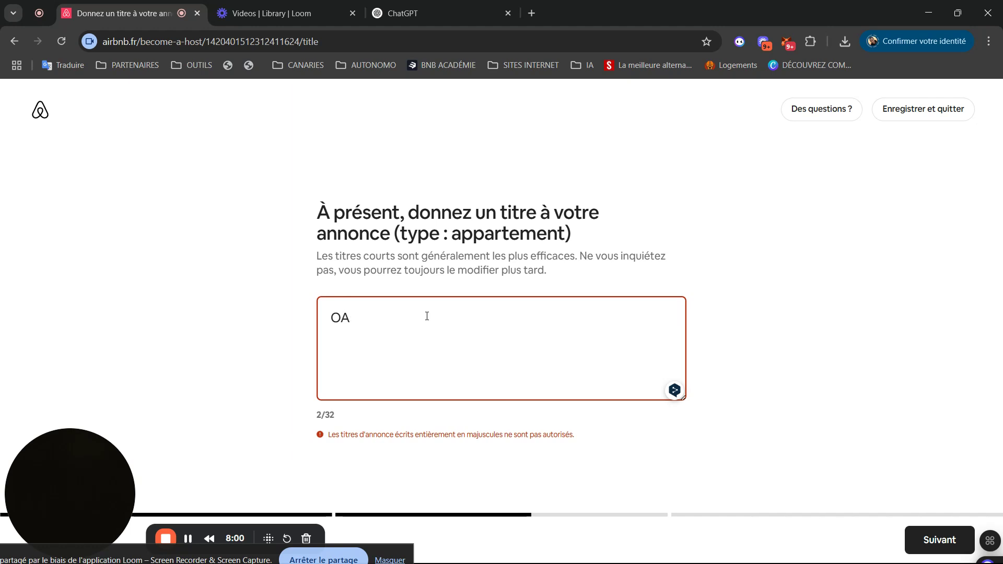
pyautogui.write('asisi beach')
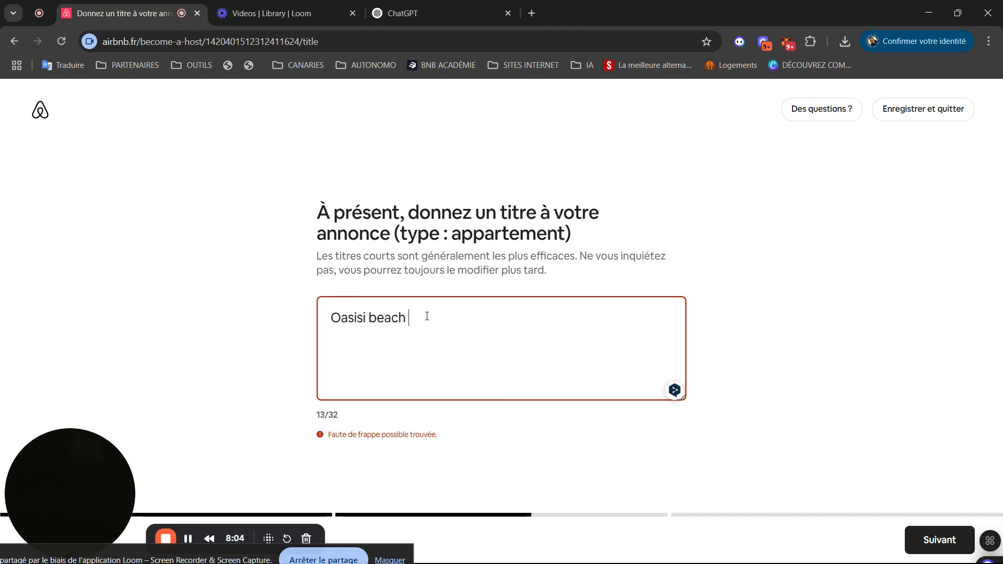
pyautogui.write(' Rooftop')
pyautogui.write('Beach Ac')
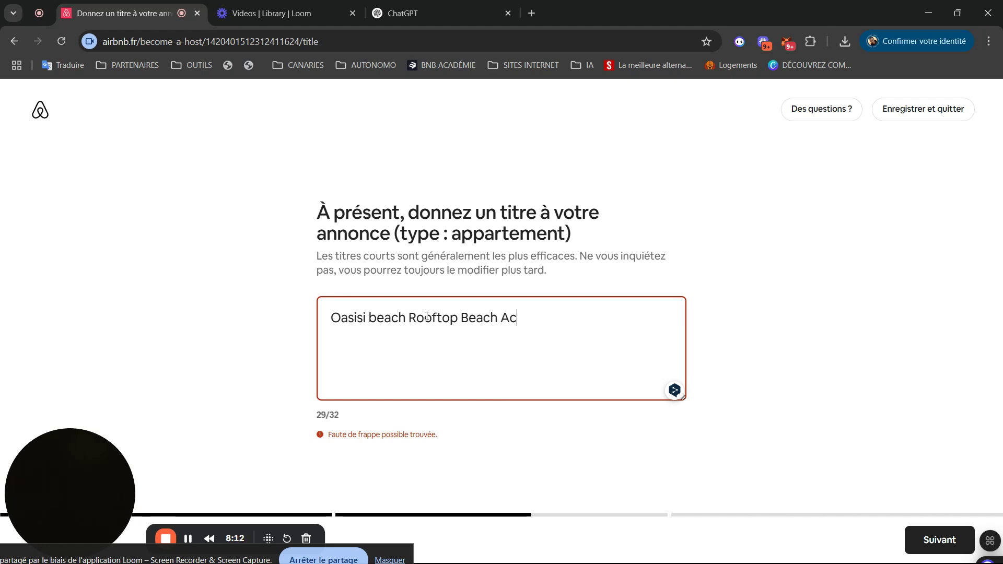
pyautogui.write('cess')
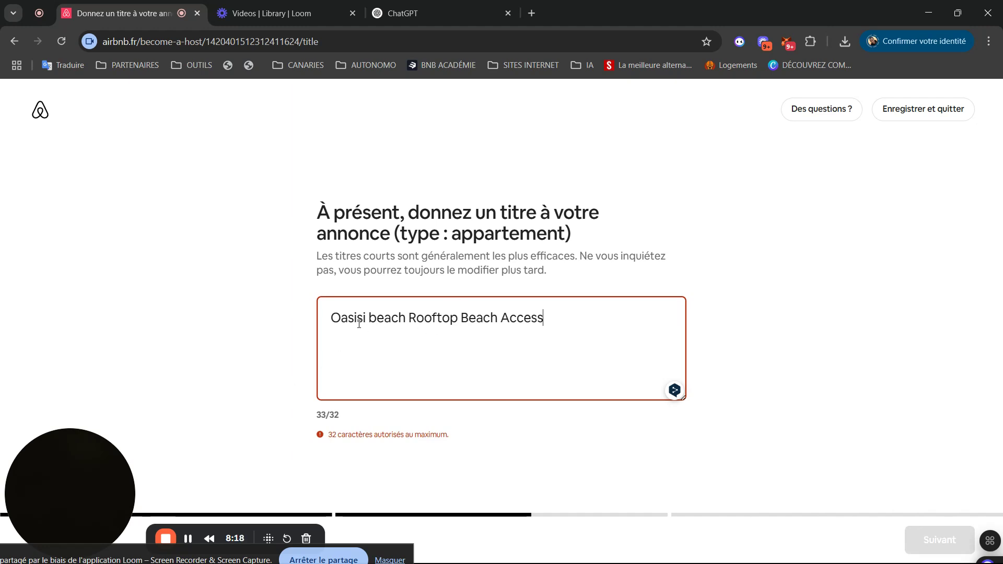
pyautogui.press('BackSpace')
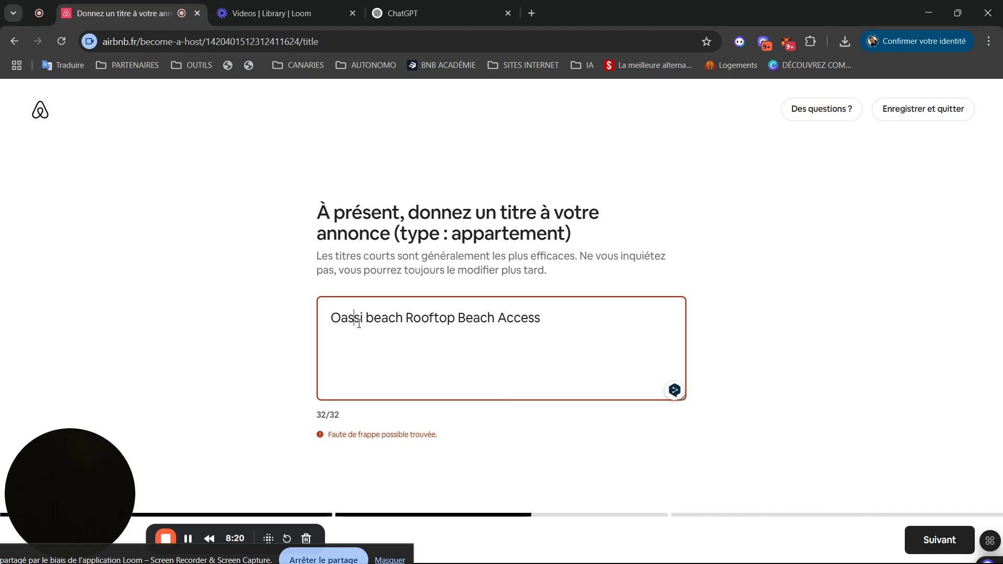
pyautogui.press('BackSpace')
pyautogui.write('s')
pyautogui.click(943, 540)
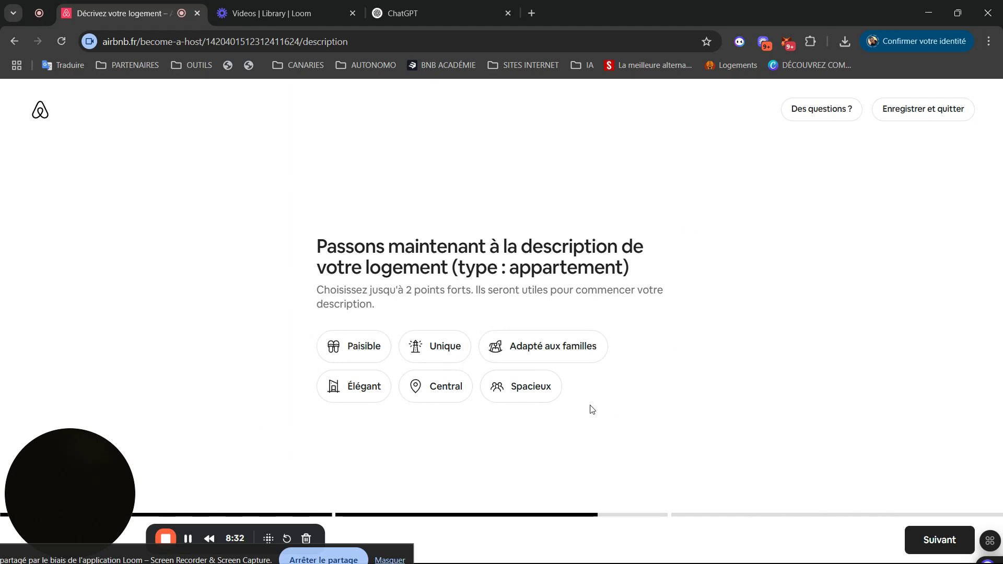
# - Choose Paisible and Central as the apartment's highlights instead of Adapté aux familles
pyautogui.click(364, 346)
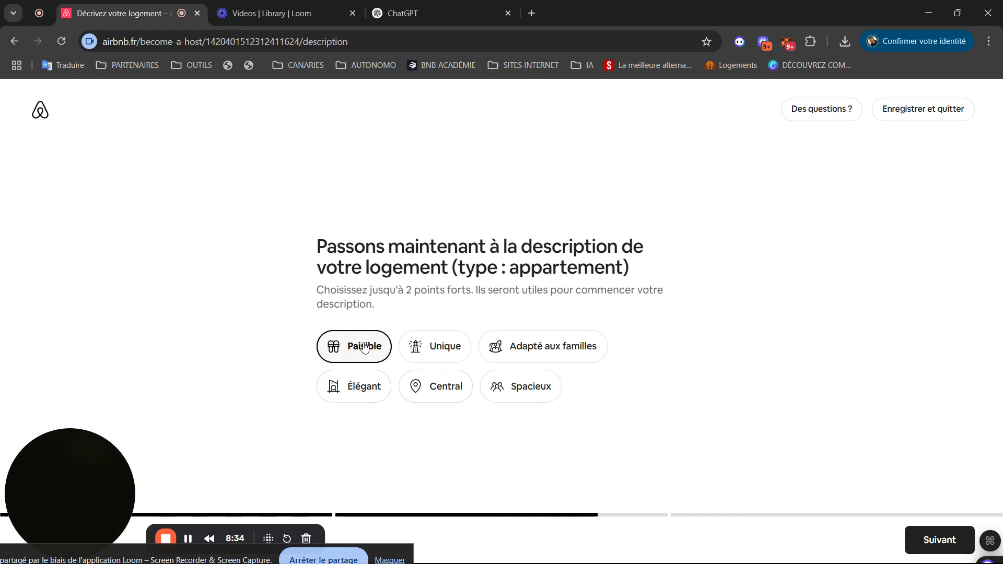
pyautogui.click(567, 347)
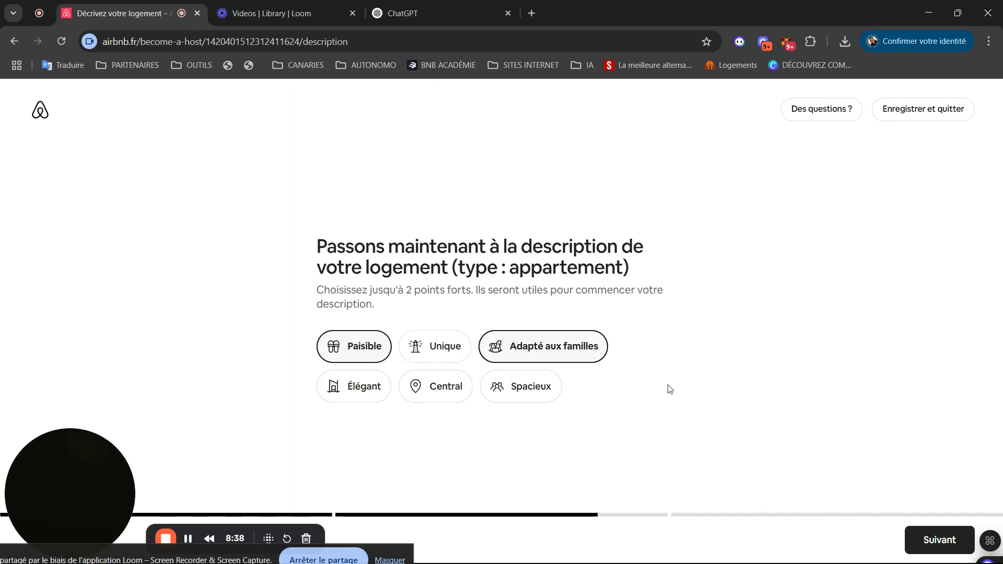
pyautogui.click(429, 378)
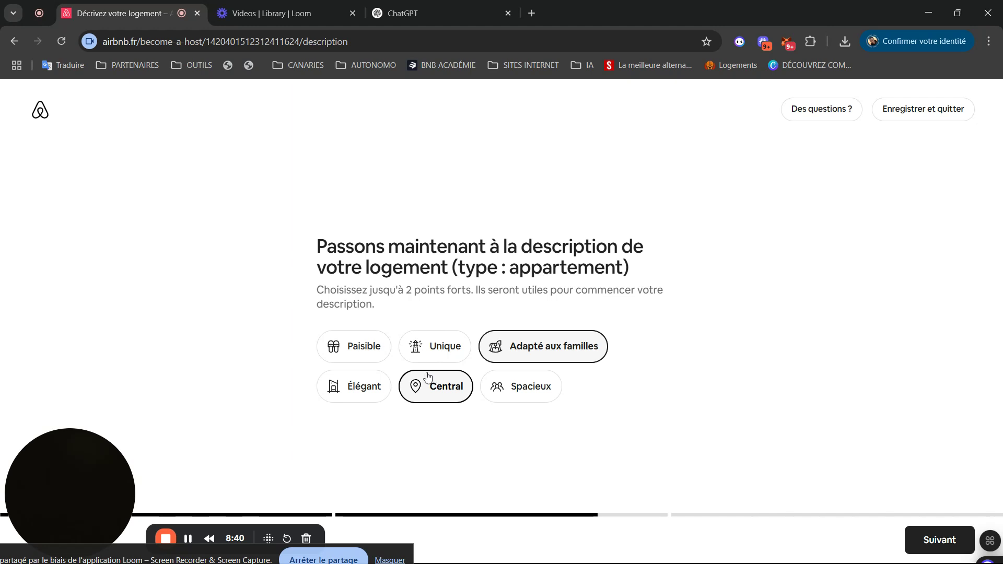
pyautogui.click(366, 349)
# - Accept the generated 60-character description and move on to Step 3
pyautogui.click(935, 539)
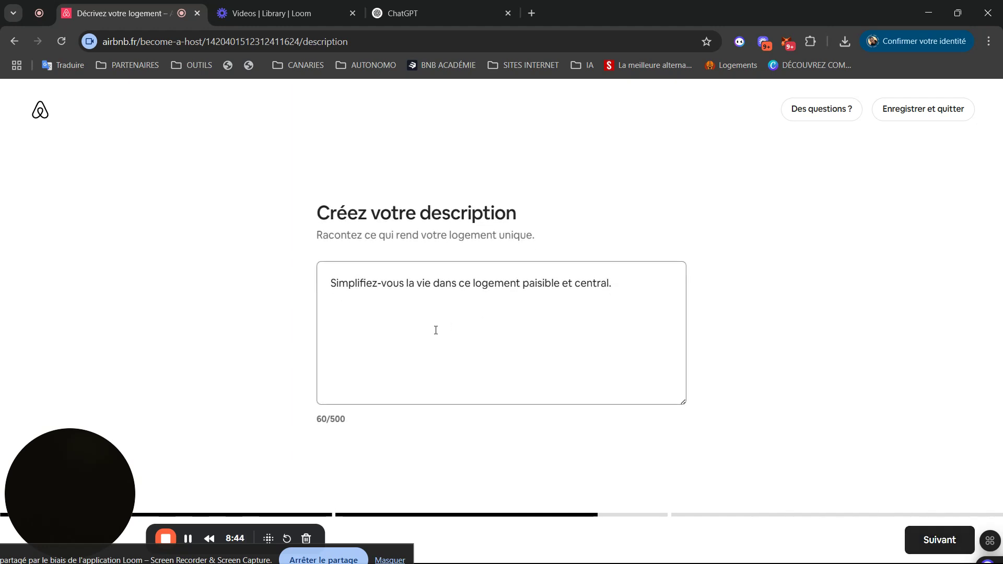
pyautogui.click(436, 330)
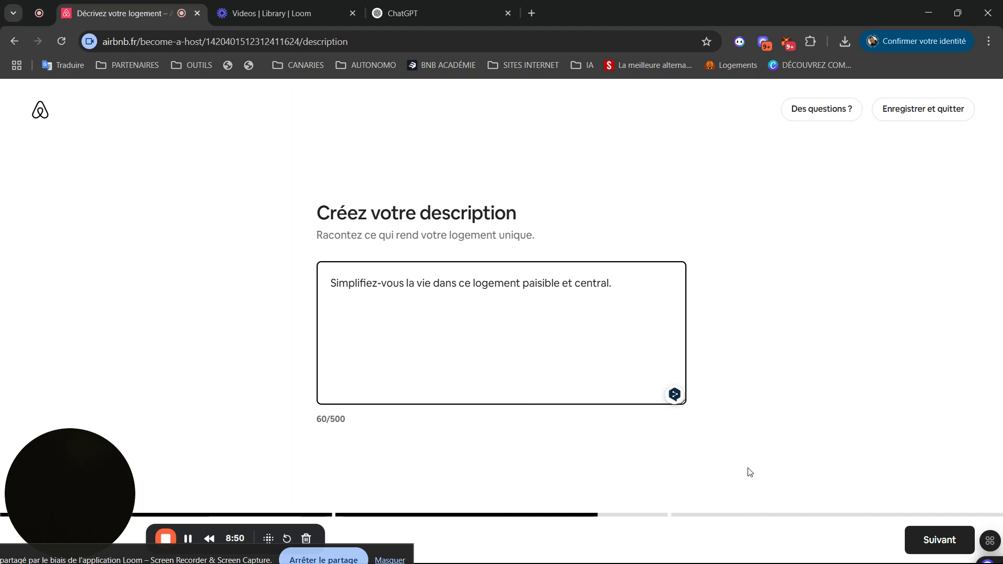
pyautogui.click(952, 545)
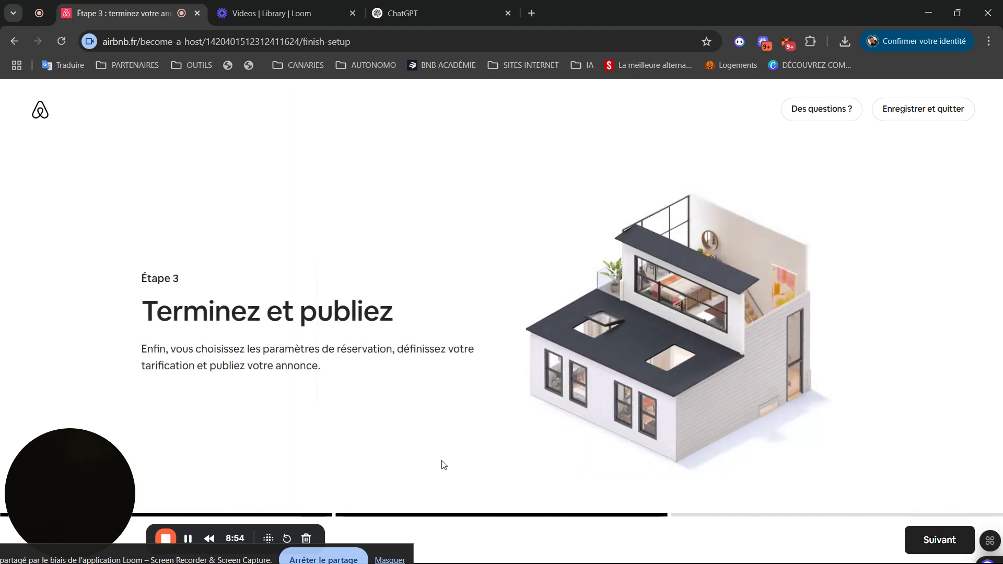
# - Enable instant booking and allow only an experienced traveller for the first reservation
pyautogui.moveTo(16, 451); pyautogui.dragTo(15, 130)
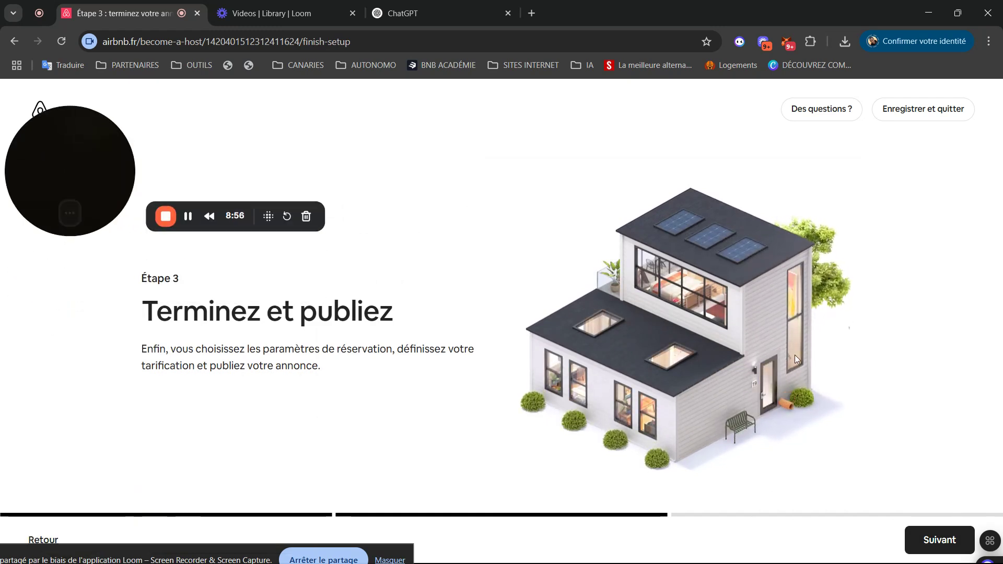
pyautogui.click(941, 539)
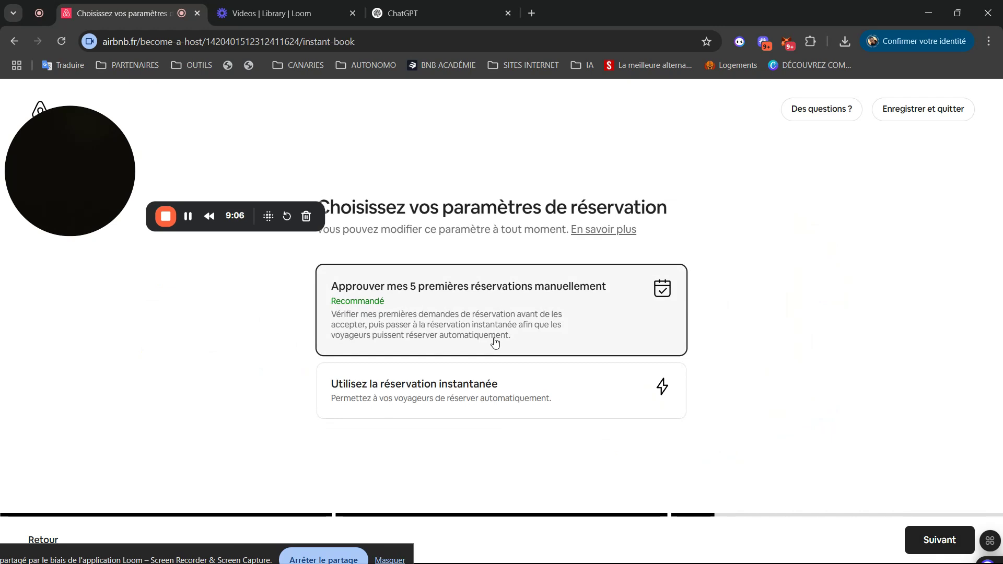
pyautogui.click(405, 386)
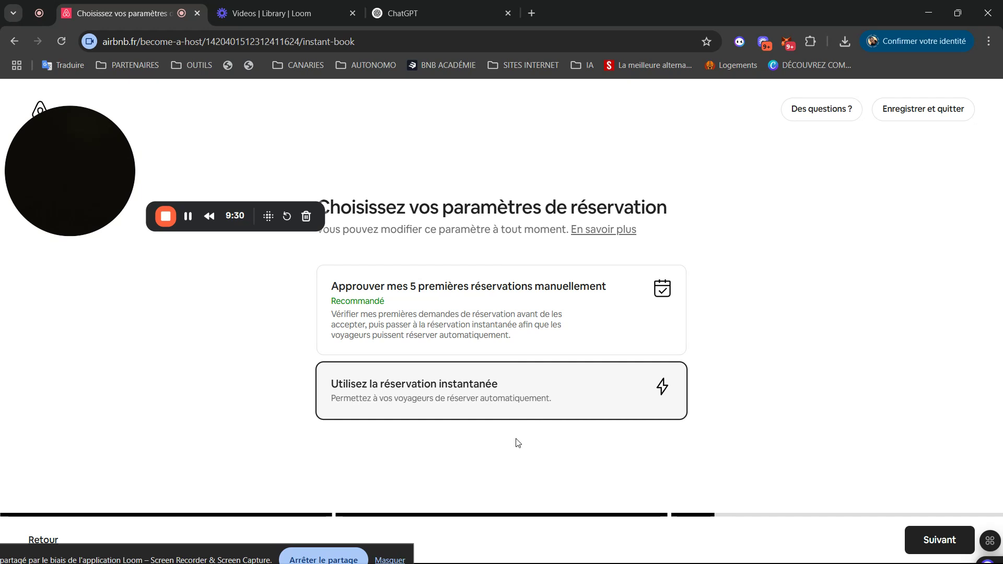
pyautogui.click(928, 536)
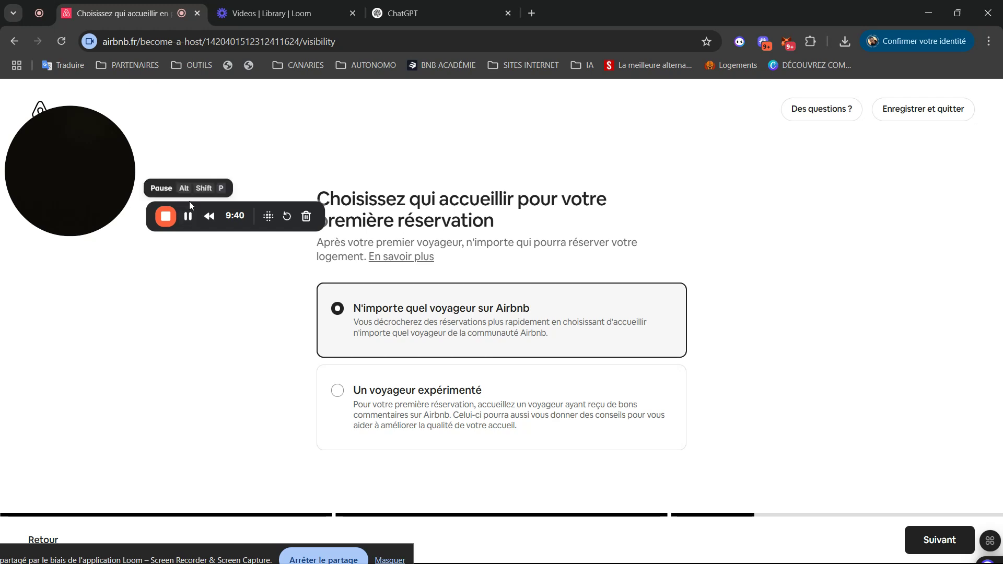
pyautogui.click(417, 428)
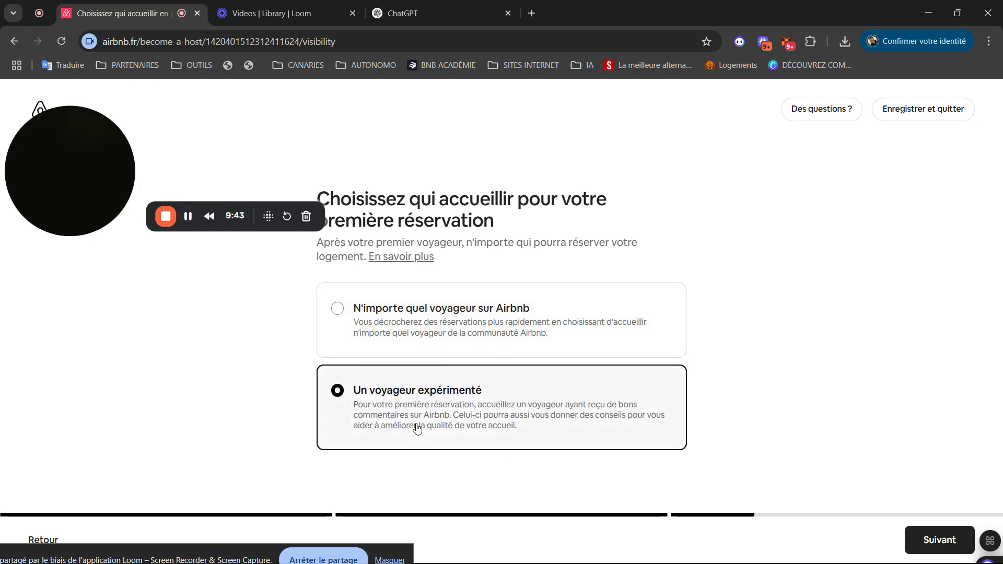
pyautogui.click(923, 542)
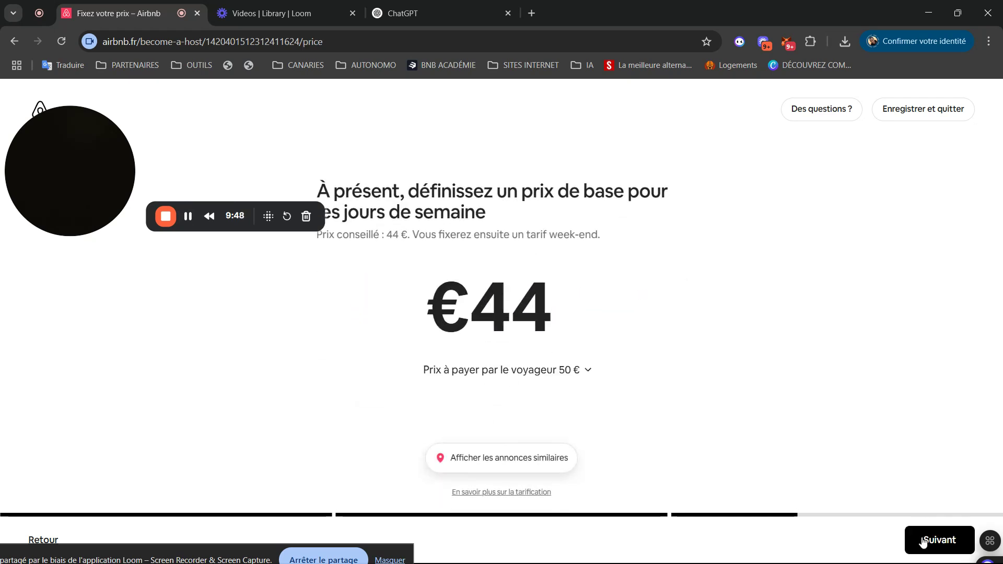
# - Replace the suggested €44 weekday price with €69
pyautogui.press('BackSpace')
pyautogui.press('BackSpace')
pyautogui.write('5')
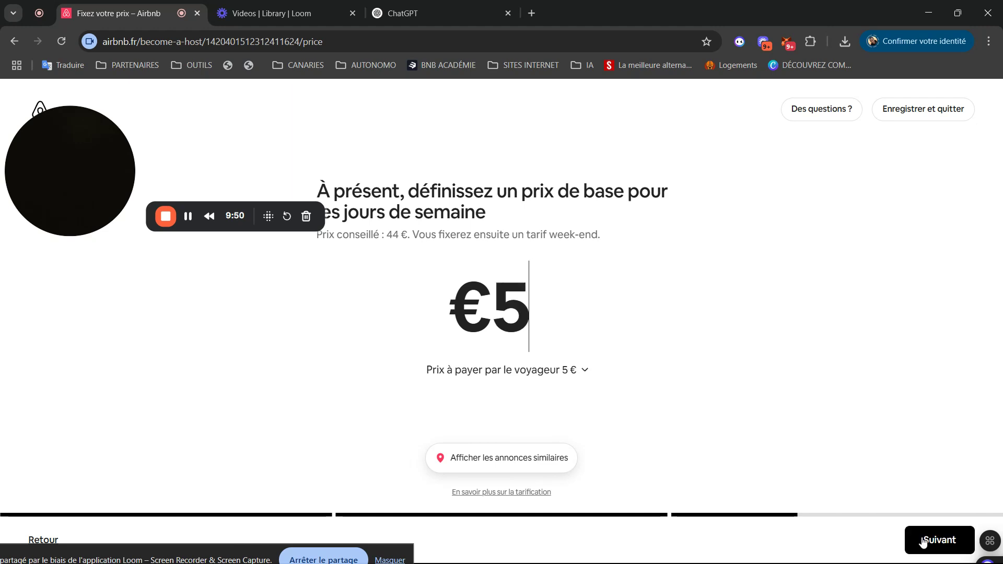
pyautogui.press('BackSpace')
pyautogui.write('69')
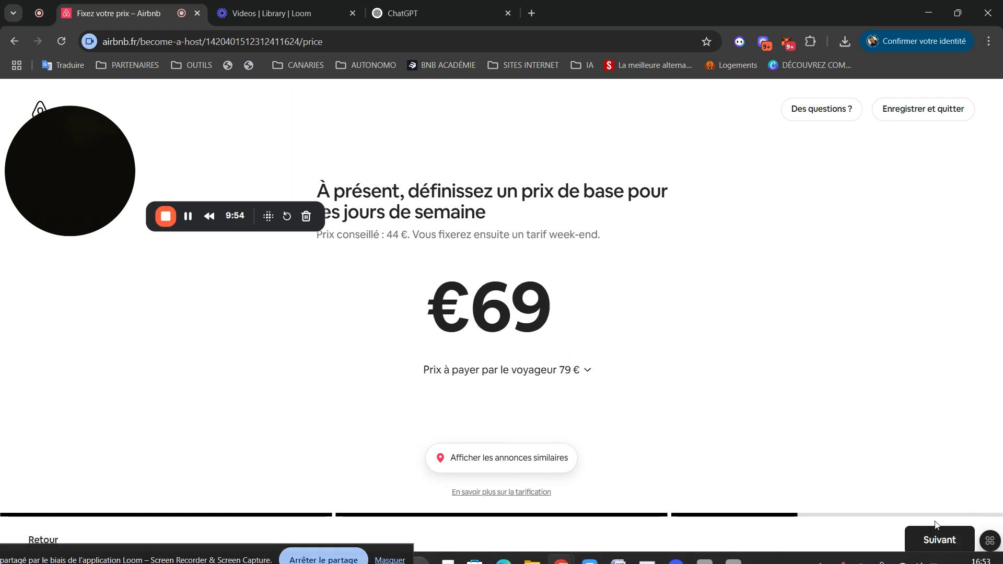
pyautogui.click(930, 531)
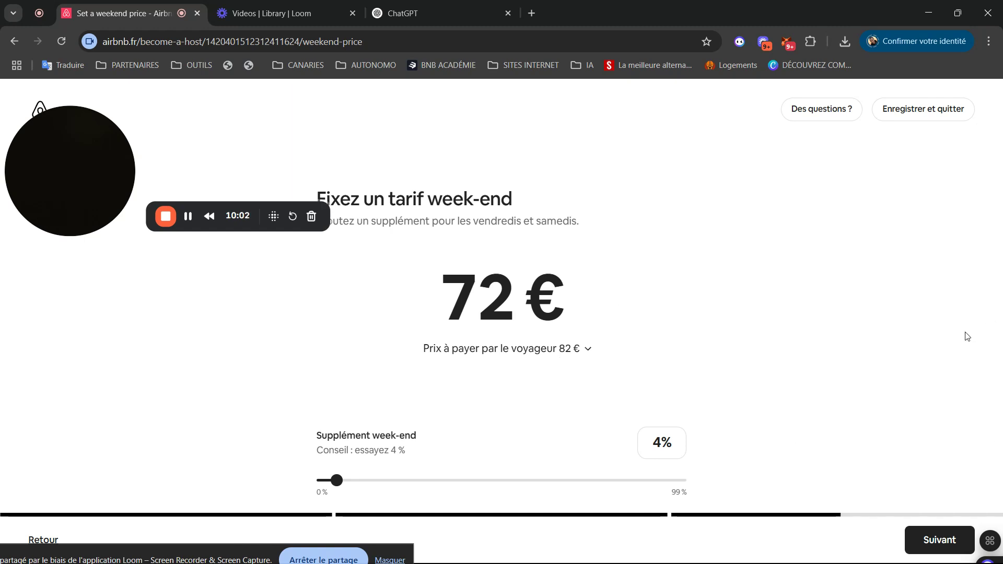
# - Keep the 4% weekend supplement, giving a 72 € weekend price
pyautogui.rightClick(939, 539)
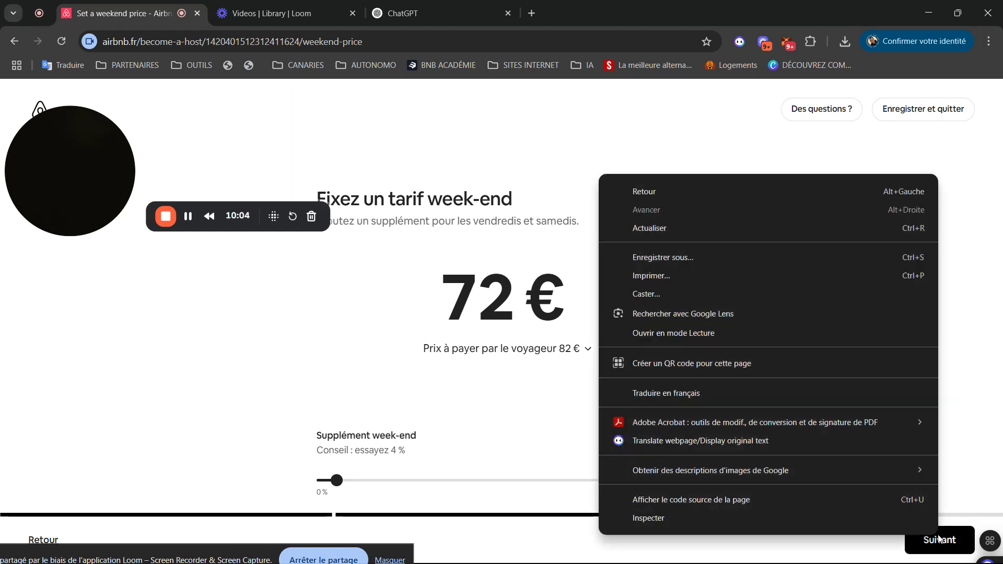
pyautogui.click(939, 539)
pyautogui.click(939, 540)
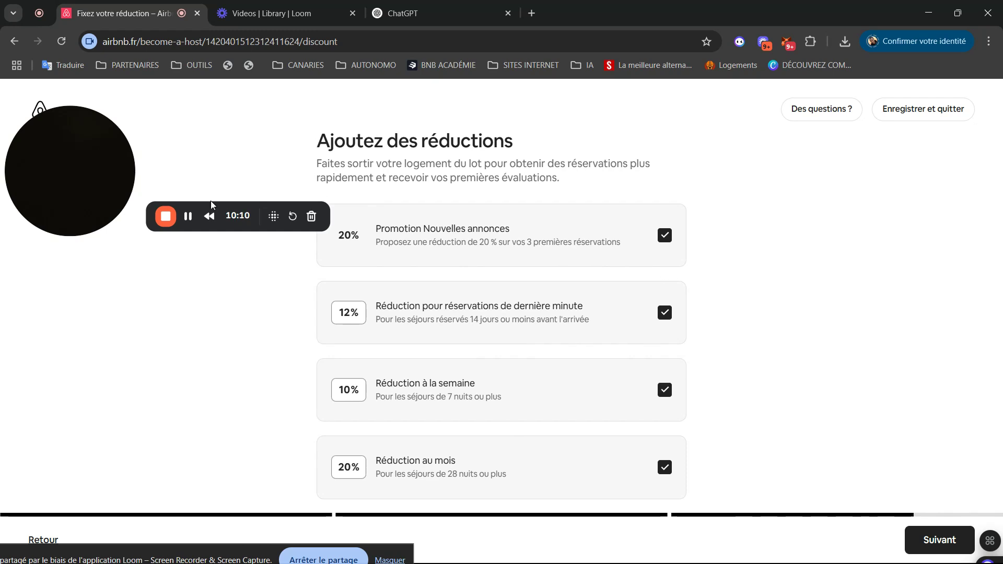
# - Offer 20% new-listing, 12% last-minute, 10% weekly and 20% monthly discounts
pyautogui.moveTo(188, 215); pyautogui.dragTo(158, 132)
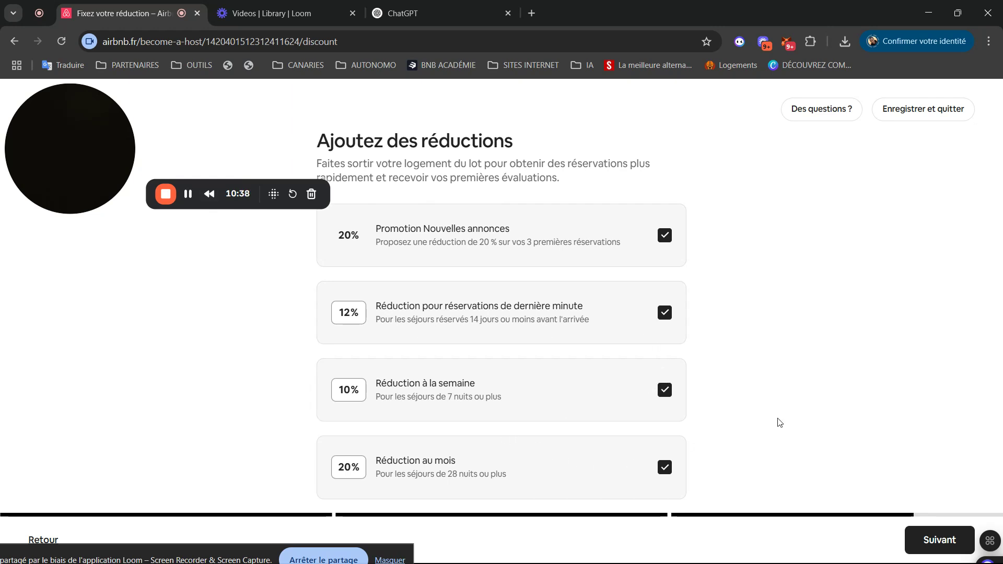
pyautogui.scroll(-1, 779, 422)
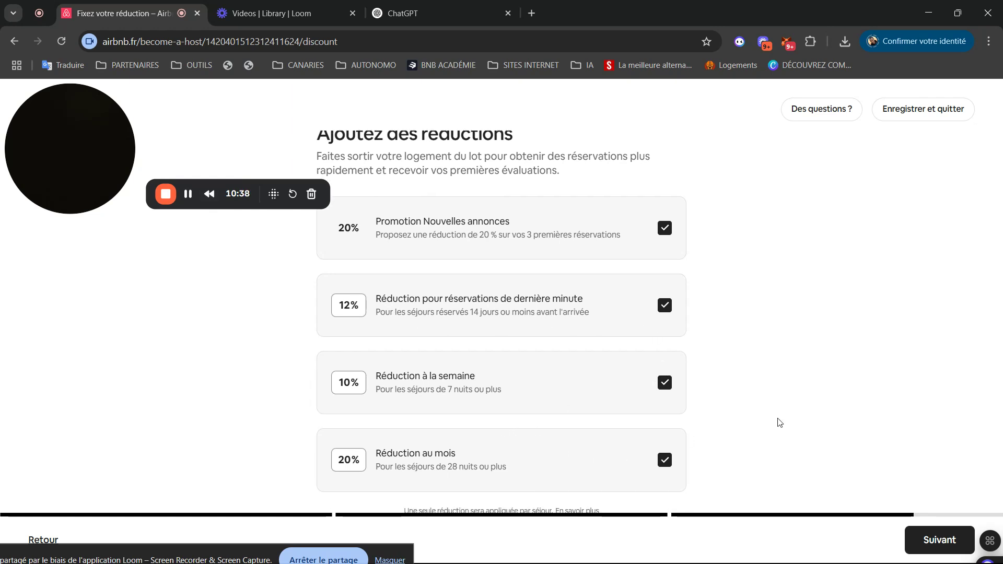
# - Leave all safety items unchecked and create the Torrevieja listing
pyautogui.click(925, 536)
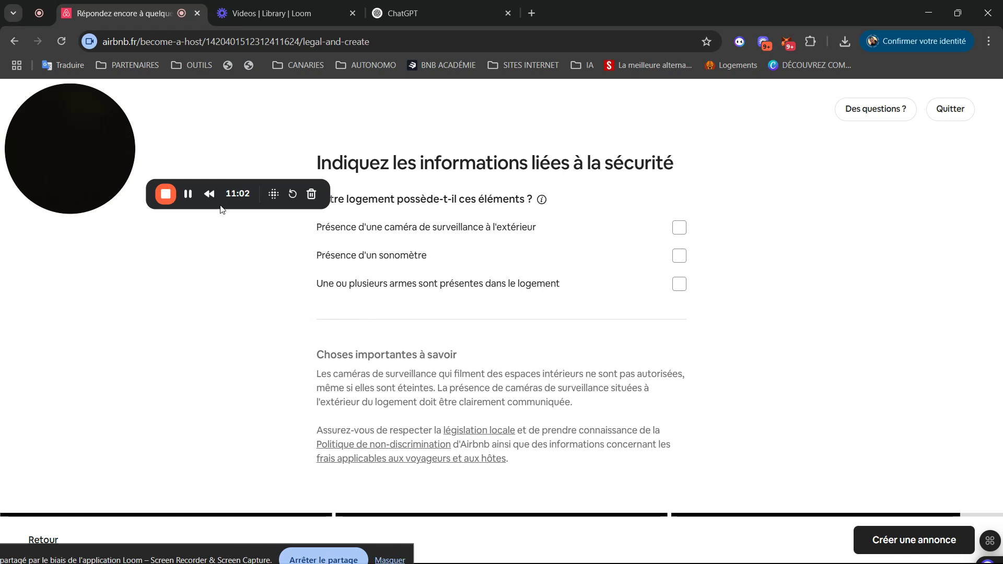
pyautogui.moveTo(177, 207); pyautogui.dragTo(163, 267)
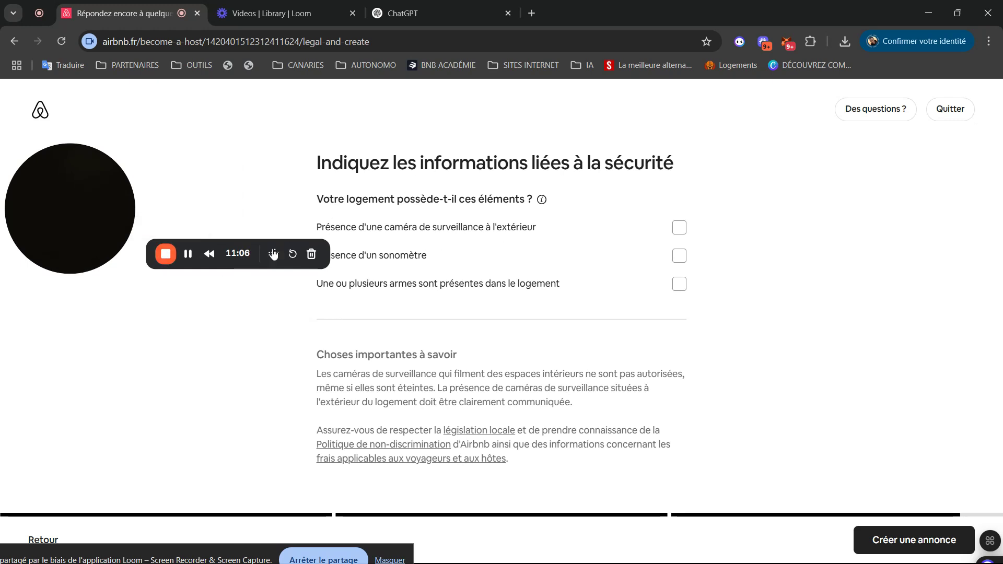
pyautogui.moveTo(273, 255); pyautogui.dragTo(274, 342)
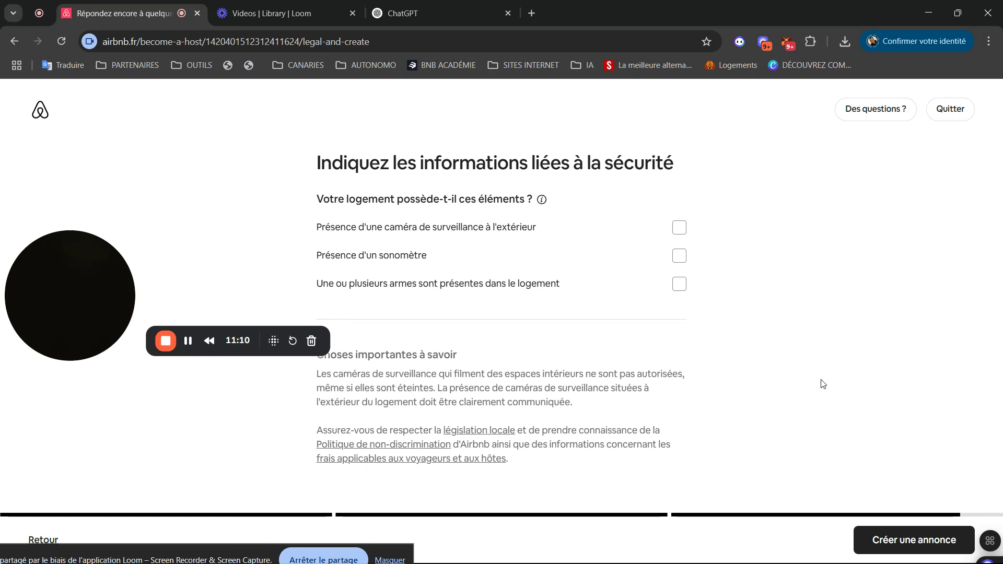
pyautogui.click(900, 537)
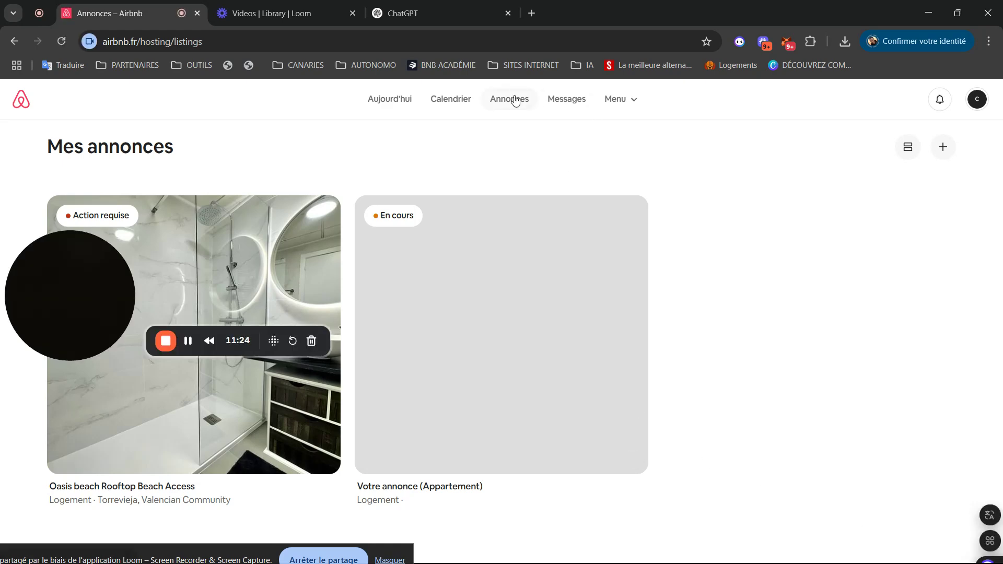
# - Toggle listings between table and card view, then open 'Oasis beach Rooftop Beach Access'
pyautogui.moveTo(120, 299); pyautogui.dragTo(845, 488)
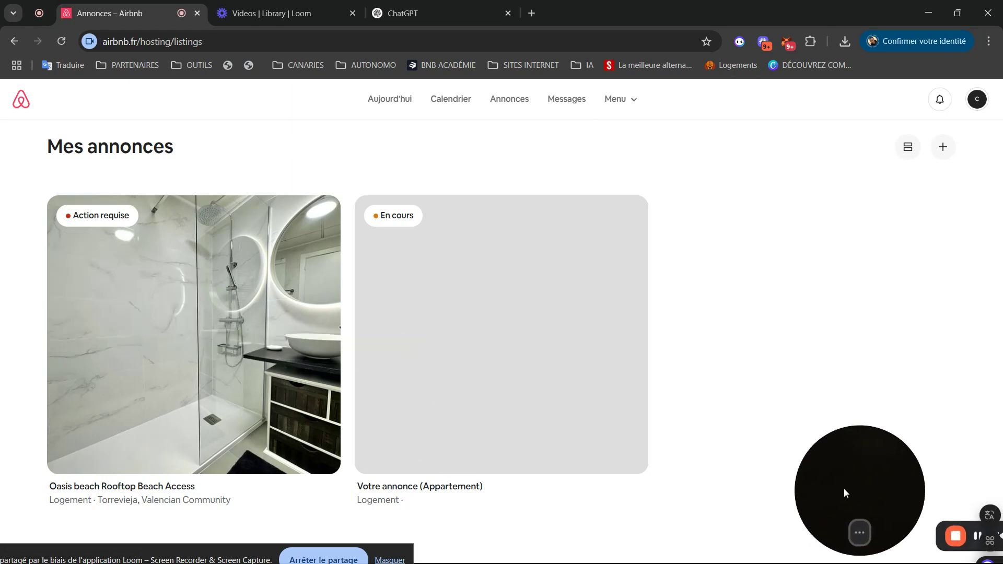
pyautogui.click(909, 149)
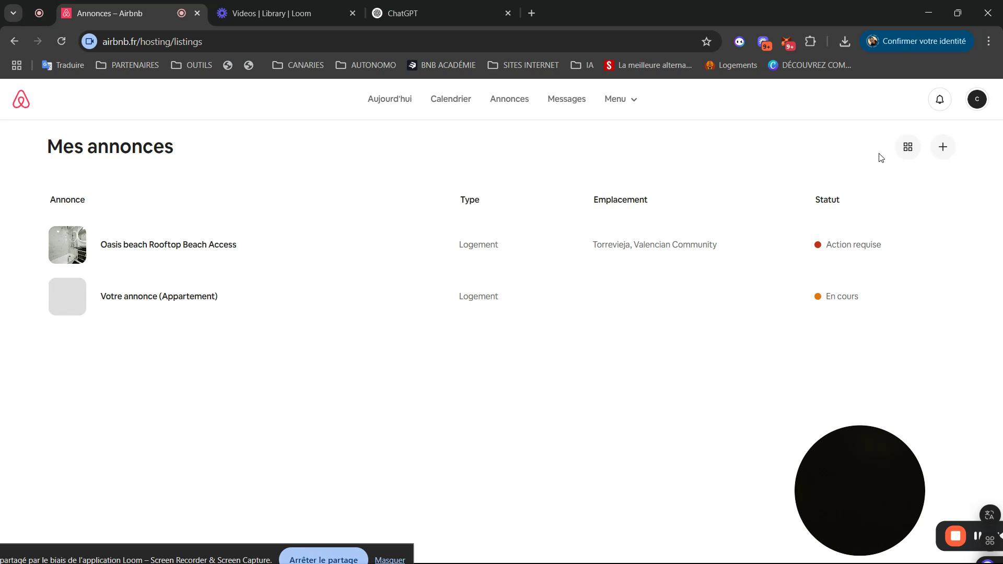
pyautogui.click(909, 148)
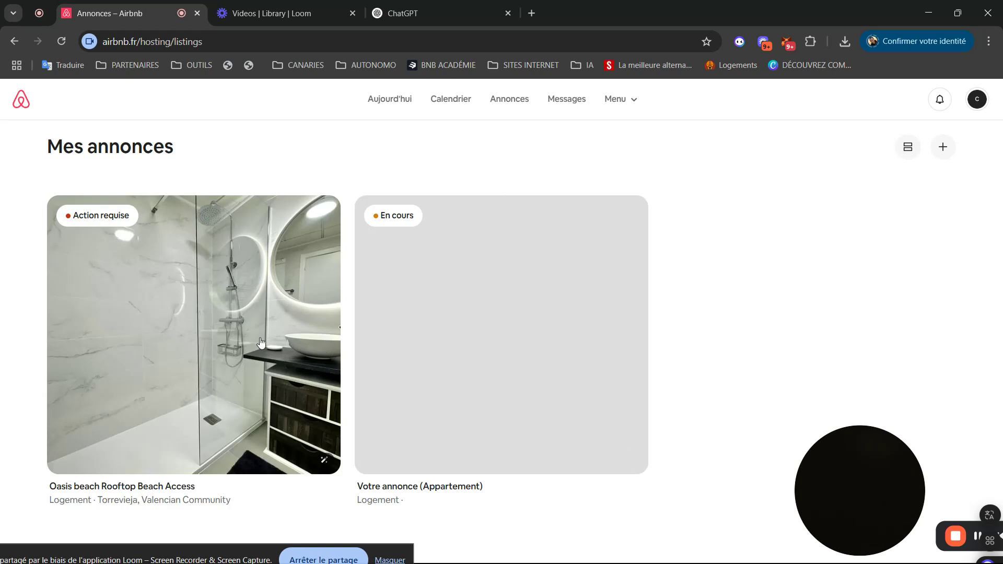
pyautogui.click(367, 354)
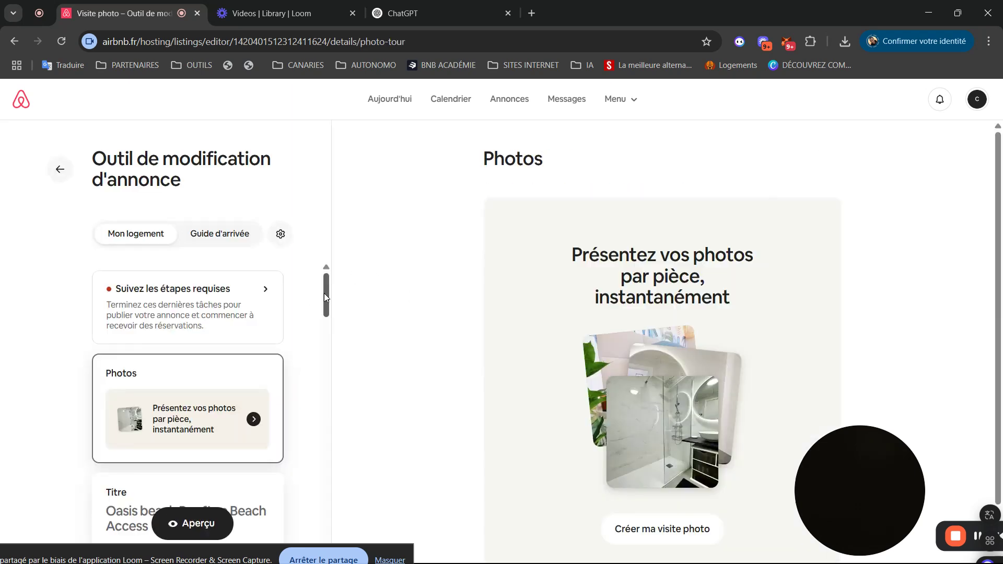
# - Browse the listing editor and open the Guide d'arrivée section
pyautogui.scroll(-6, 324, 298)
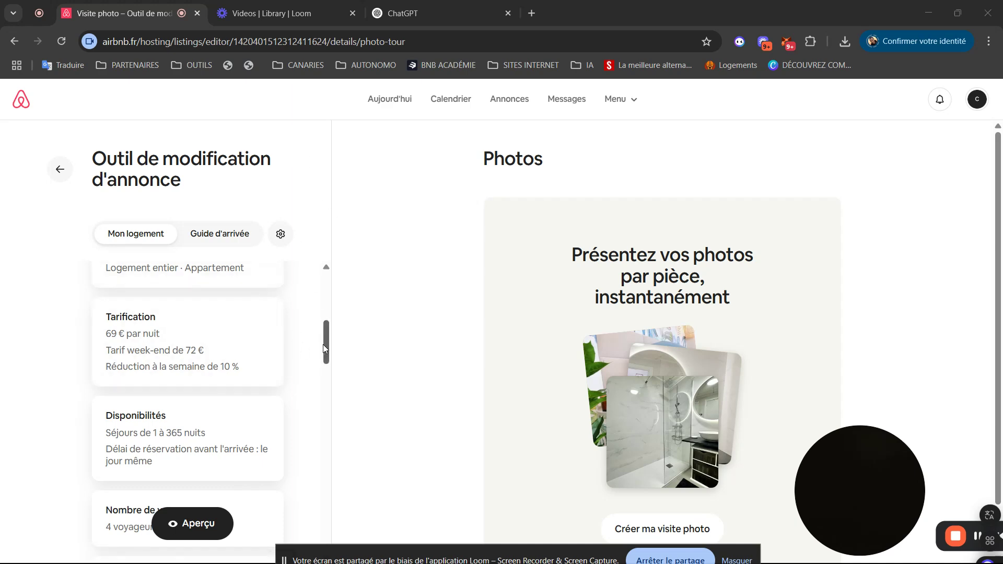
pyautogui.moveTo(323, 348); pyautogui.dragTo(325, 298)
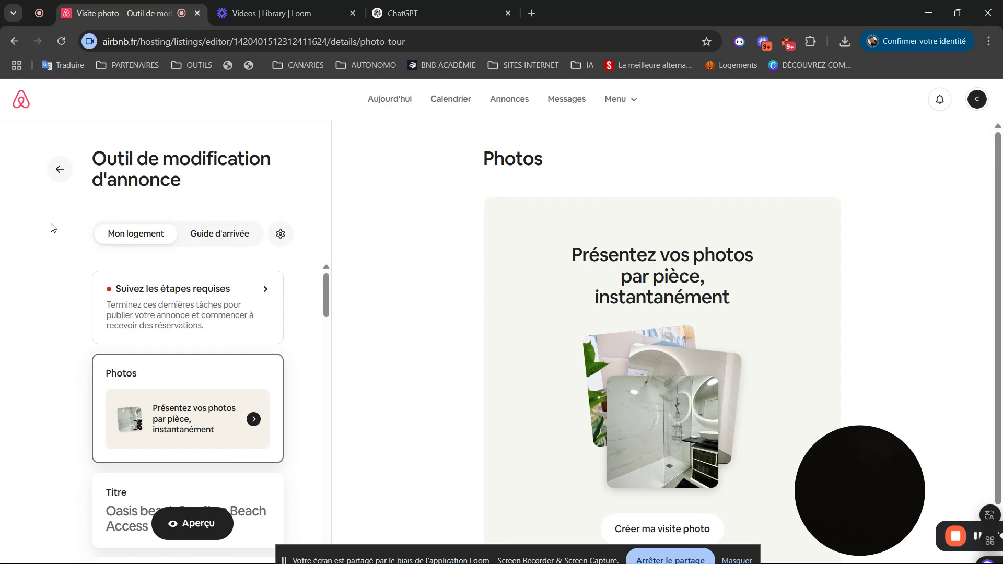
pyautogui.rightClick(206, 242)
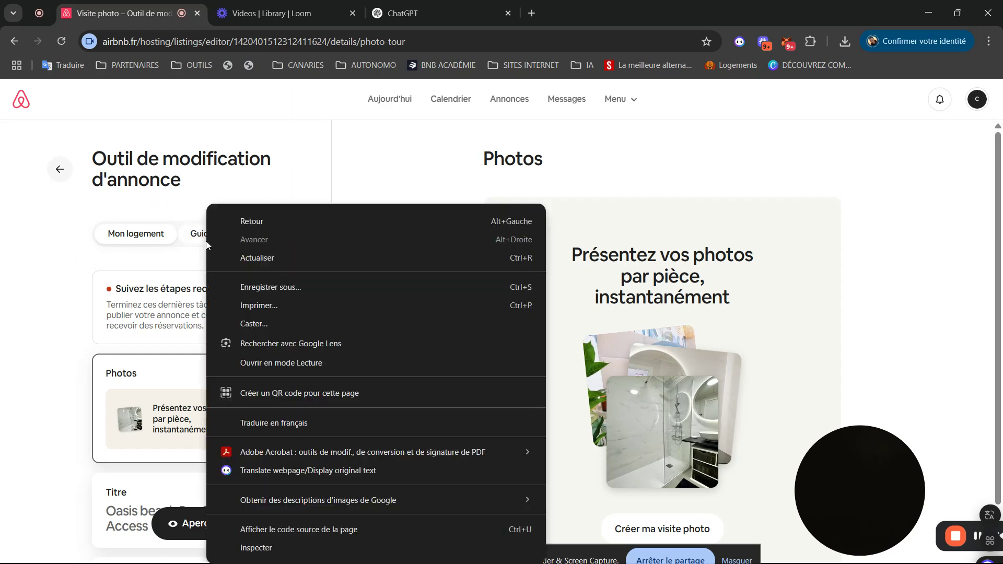
pyautogui.click(202, 241)
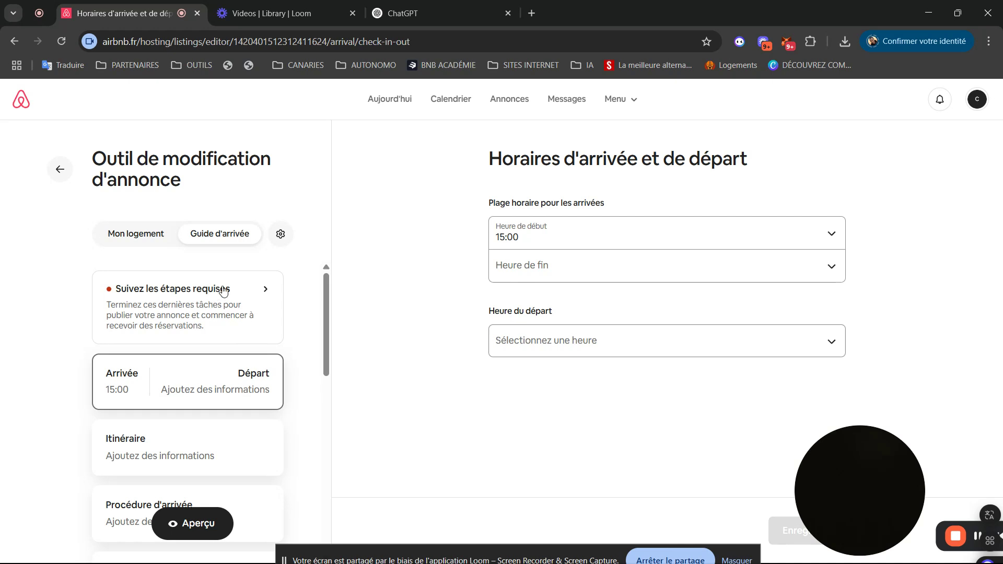
# - Check the listing preferences, return to the editor, and show the required publishing steps
pyautogui.click(280, 235)
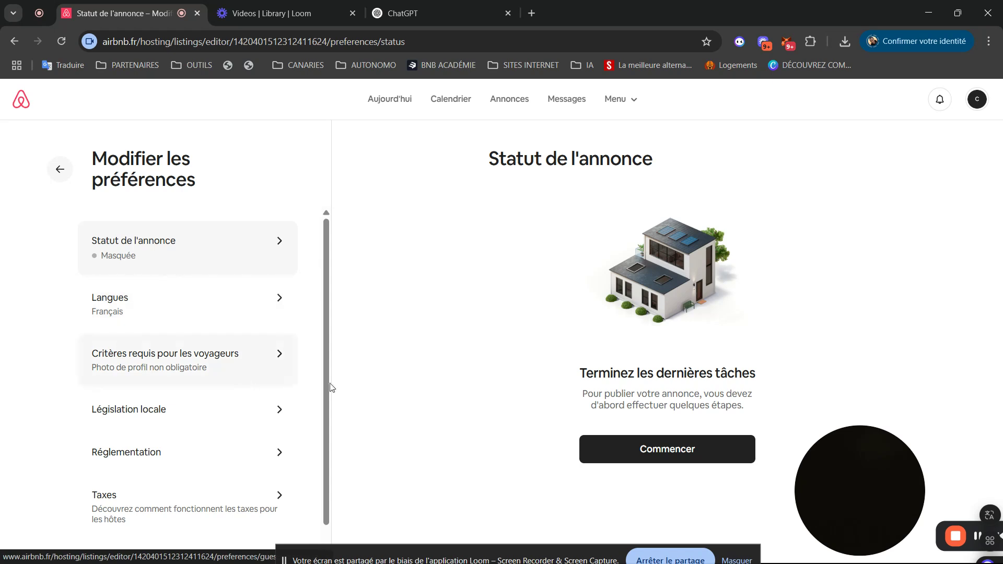
pyautogui.moveTo(325, 385); pyautogui.dragTo(354, 260)
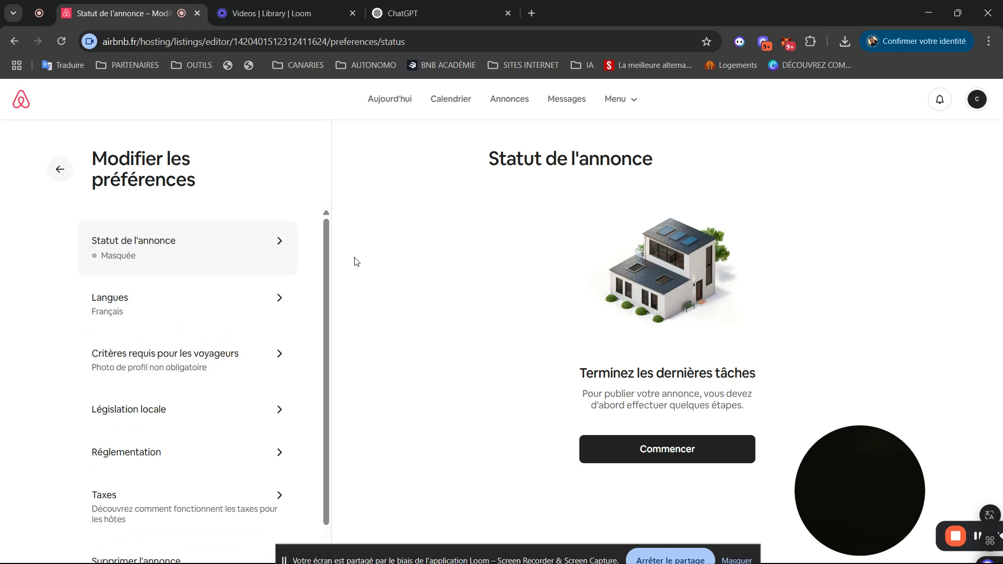
pyautogui.click(56, 161)
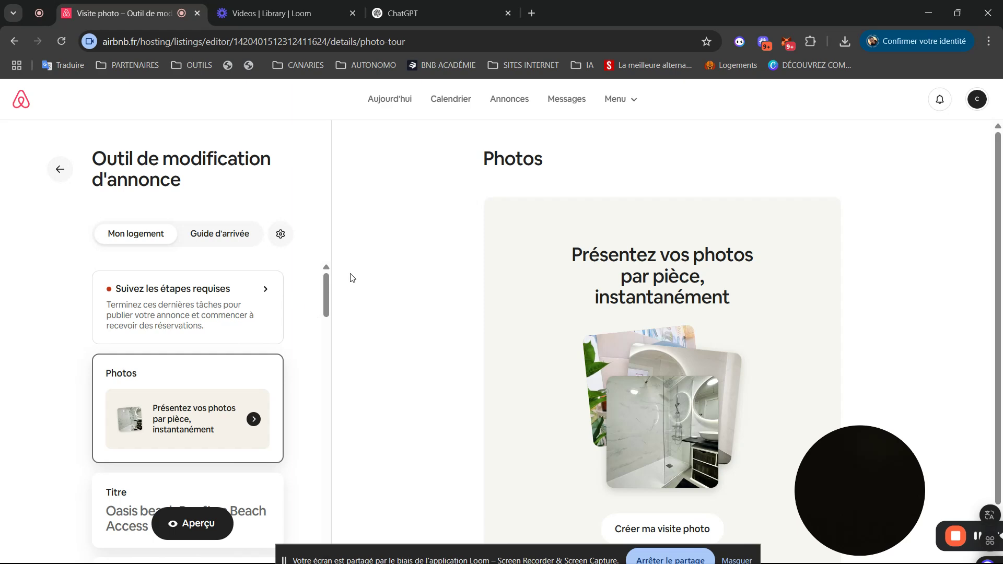
pyautogui.moveTo(327, 293); pyautogui.dragTo(310, 279)
pyautogui.click(155, 320)
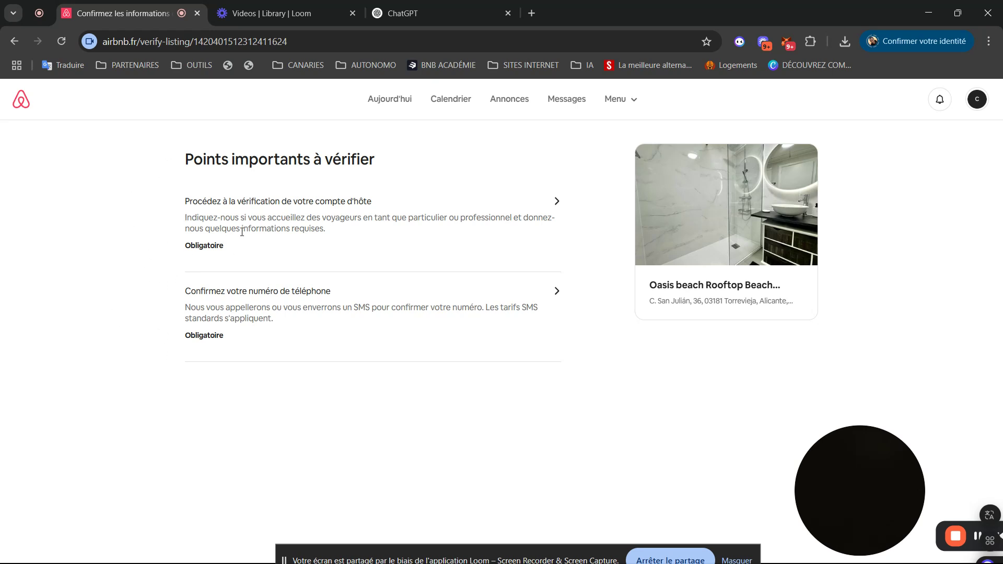
# - Begin host account verification, choosing 'En tant que particulier' as the host type
pyautogui.click(543, 204)
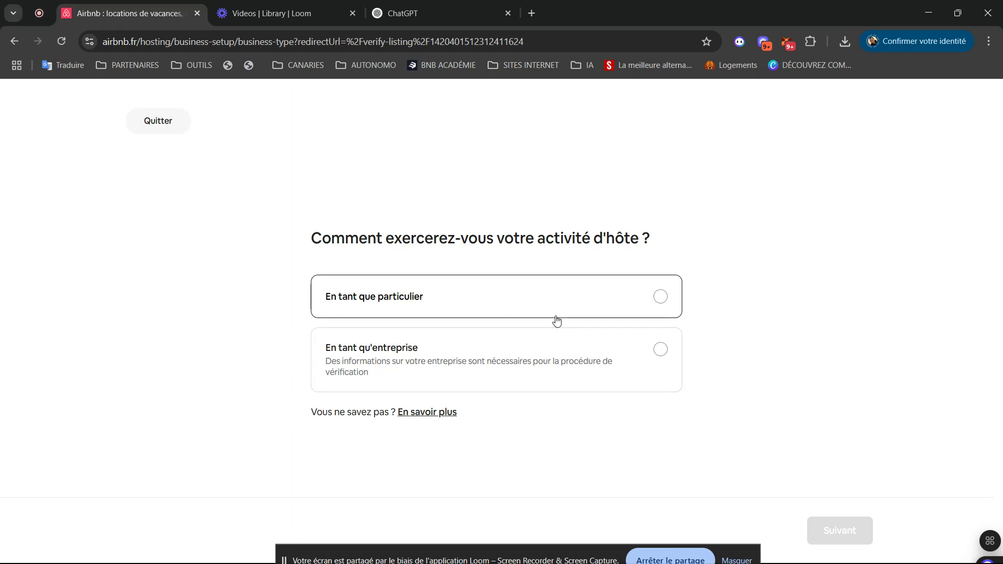
pyautogui.click(661, 304)
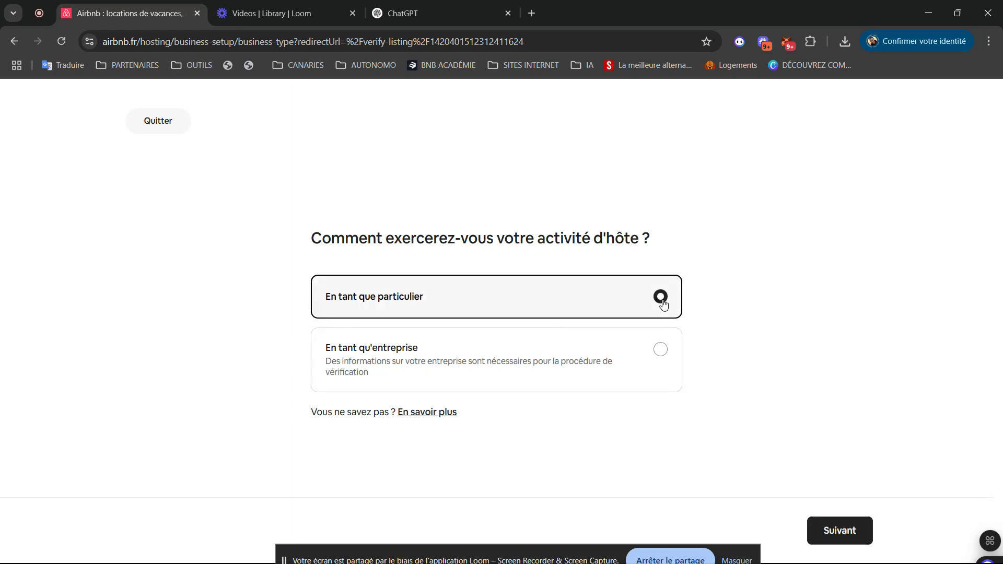
pyautogui.click(827, 532)
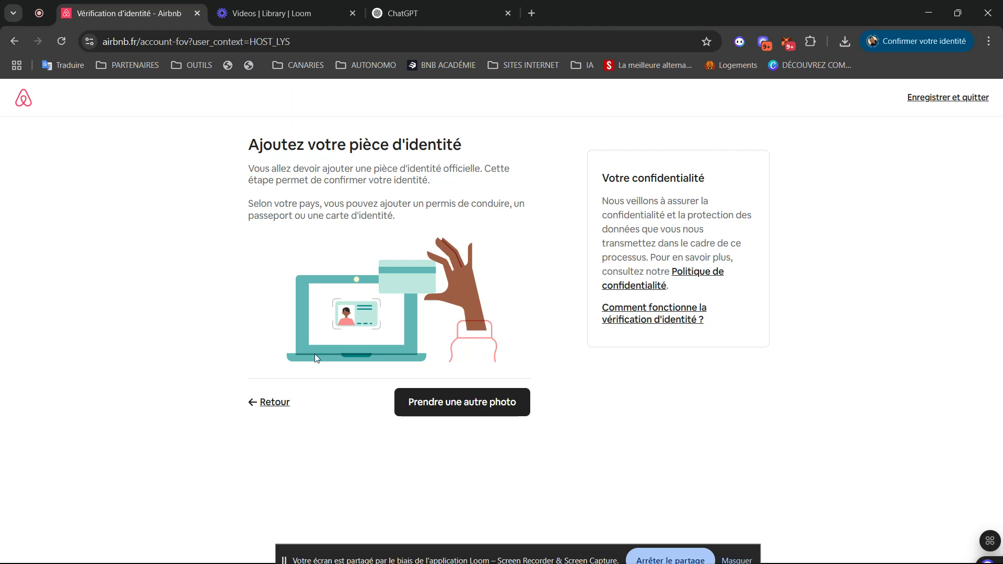
# - Go back from the ID page without adding an ID and open the Oasis beach listing card
pyautogui.moveTo(54, 385); pyautogui.dragTo(270, 480)
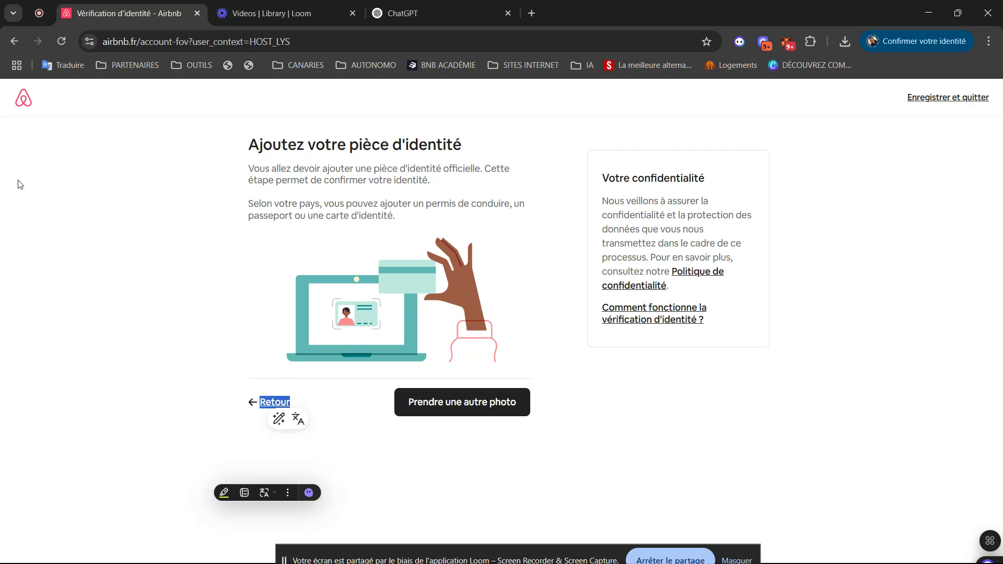
pyautogui.rightClick(14, 41)
pyautogui.click(68, 440)
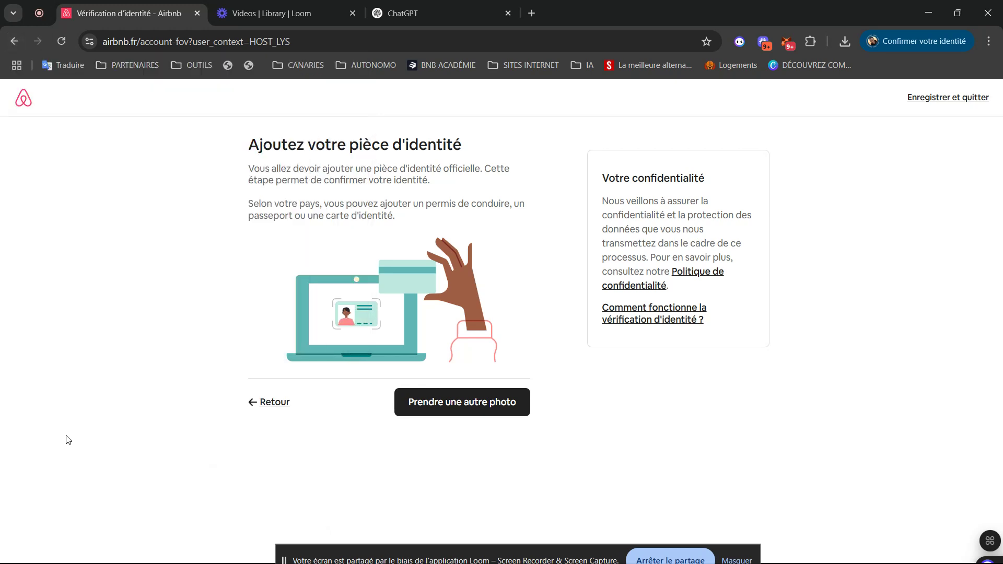
pyautogui.click(271, 408)
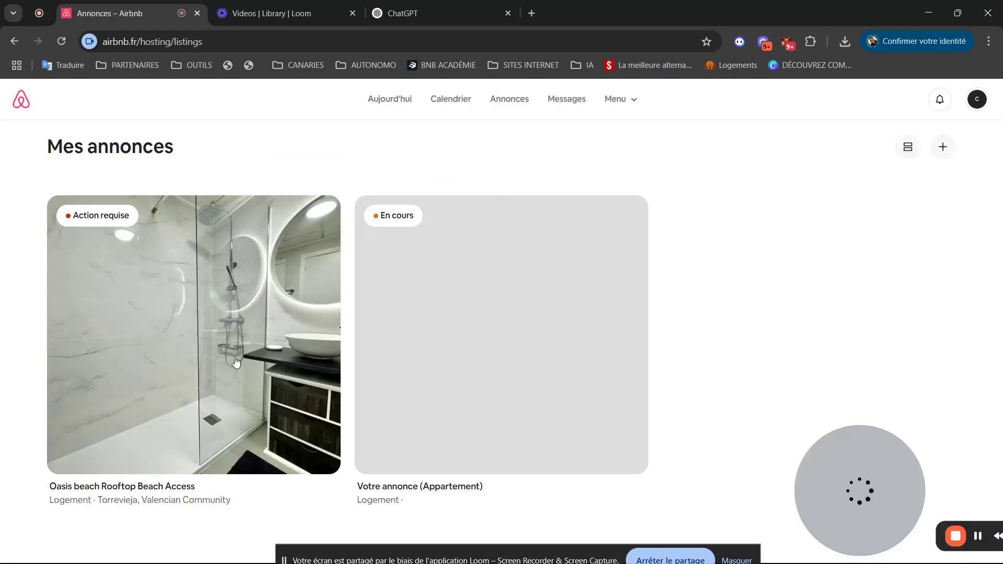
pyautogui.click(160, 331)
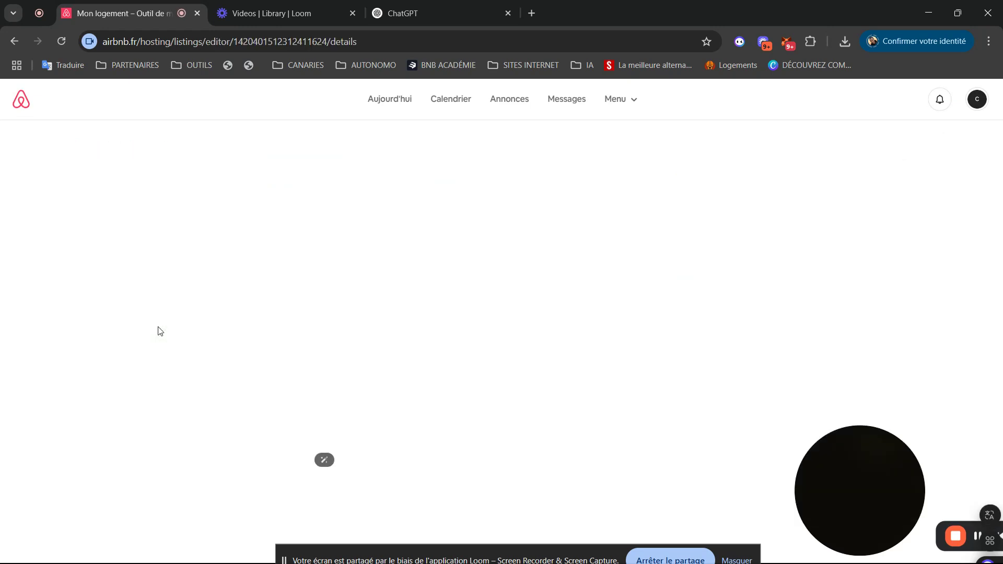
# - Scroll to the Photos section and create the photo tour, sorting all 24 photos by room
pyautogui.moveTo(851, 466); pyautogui.dragTo(979, 470)
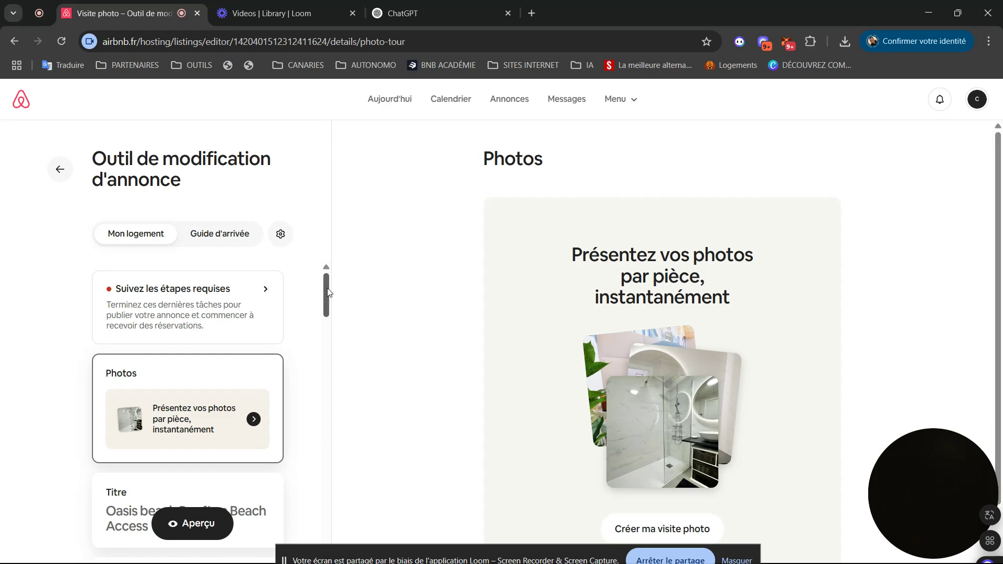
pyautogui.moveTo(329, 293); pyautogui.dragTo(314, 217)
pyautogui.moveTo(328, 293); pyautogui.dragTo(324, 312)
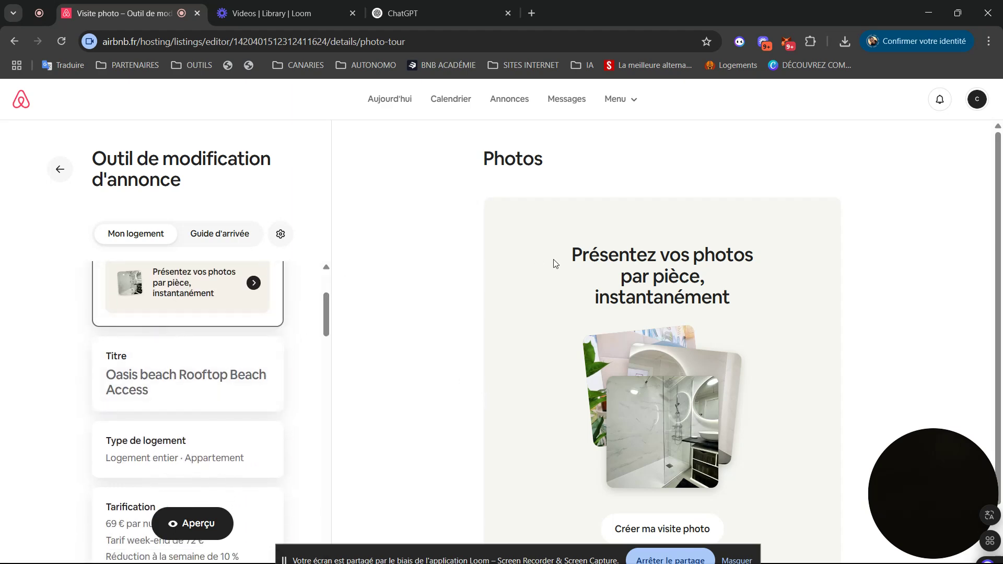
pyautogui.moveTo(1000, 215); pyautogui.dragTo(1002, 300)
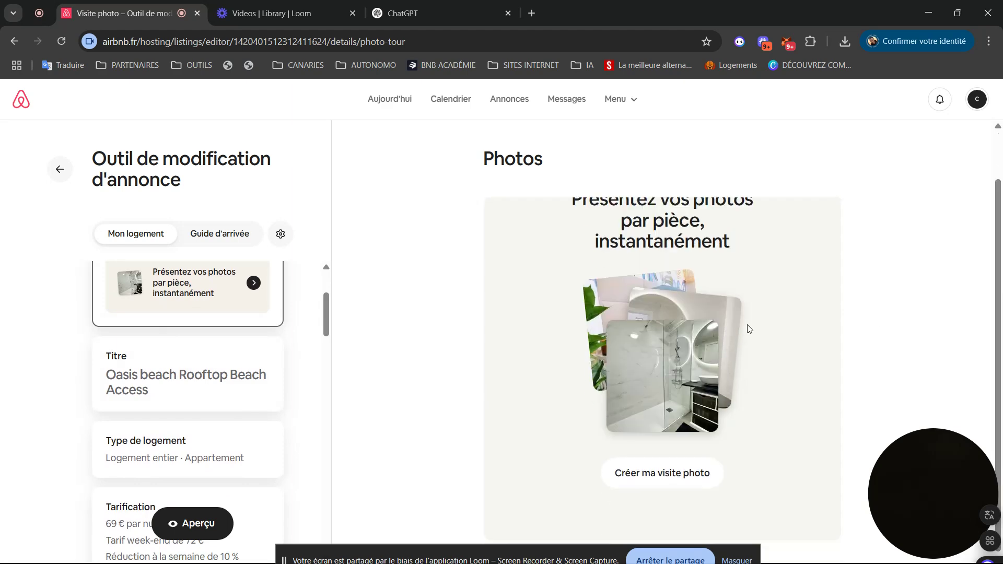
pyautogui.click(644, 482)
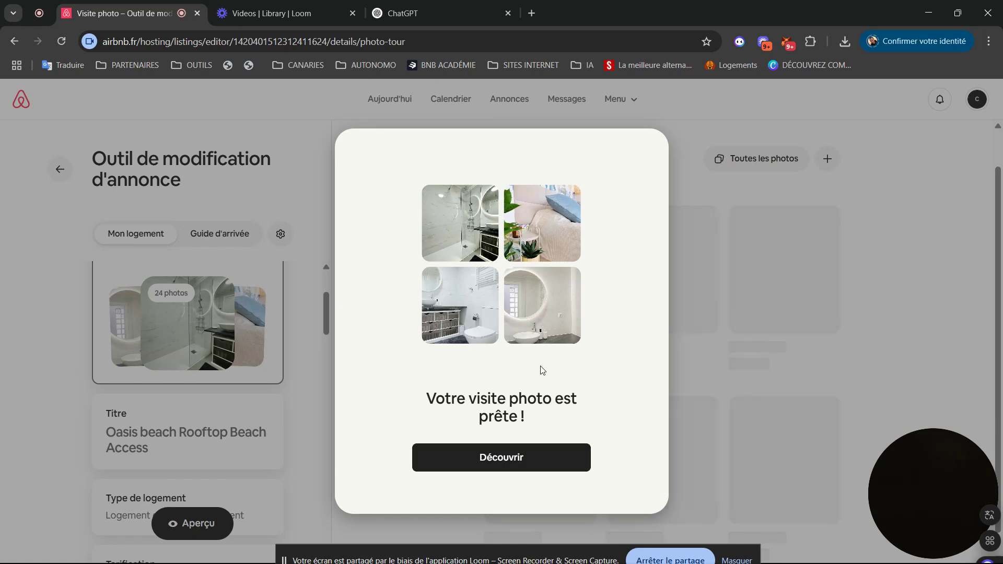
# - View the finished photo tour, dismiss the sorted-photos notice, and open Toutes les photos
pyautogui.click(484, 470)
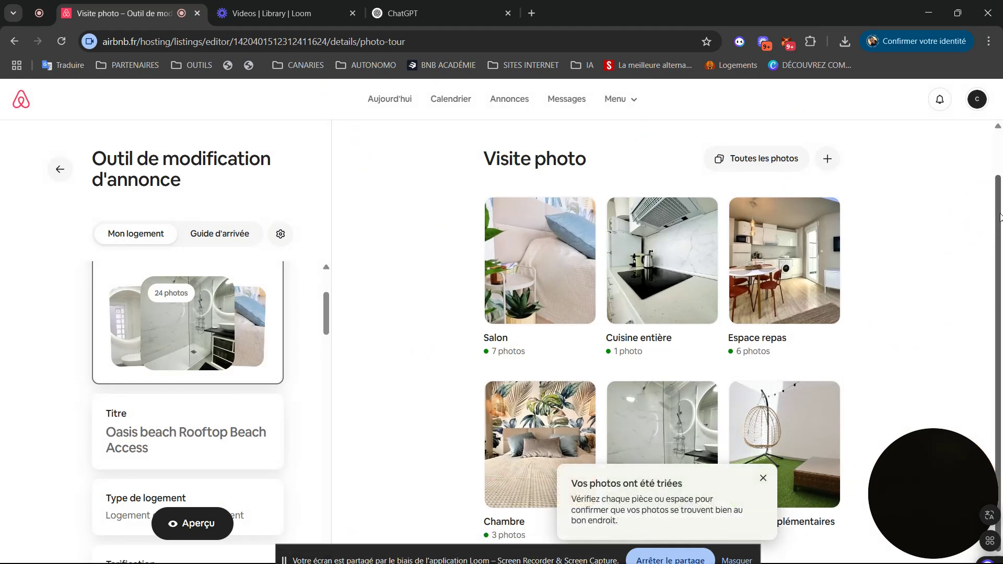
pyautogui.click(764, 478)
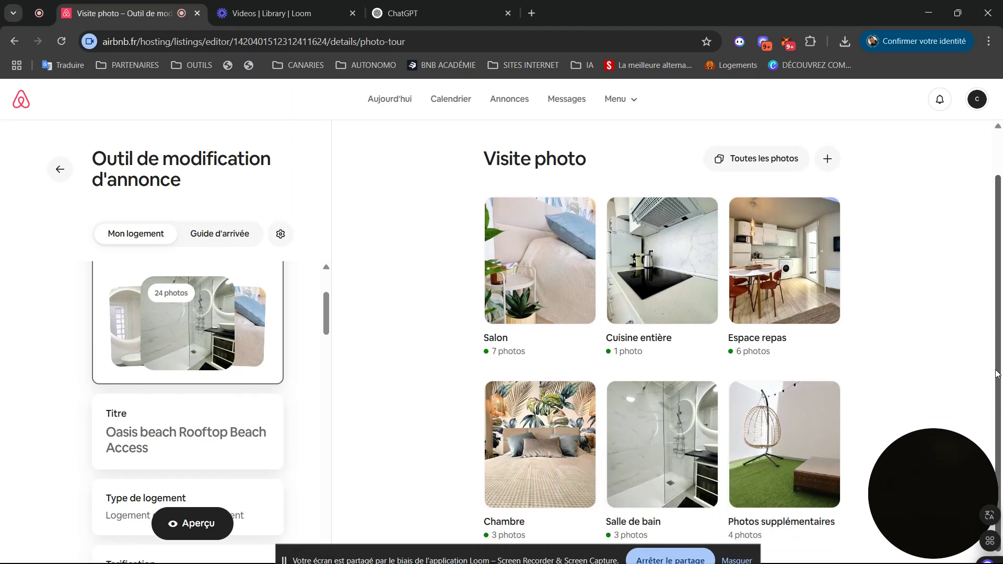
pyautogui.moveTo(997, 374); pyautogui.dragTo(980, 282)
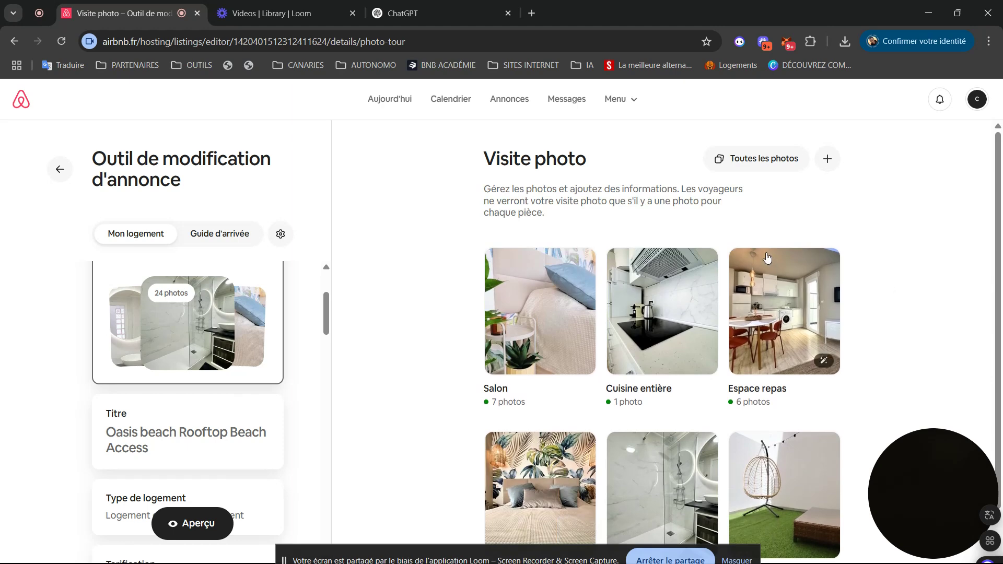
pyautogui.click(758, 166)
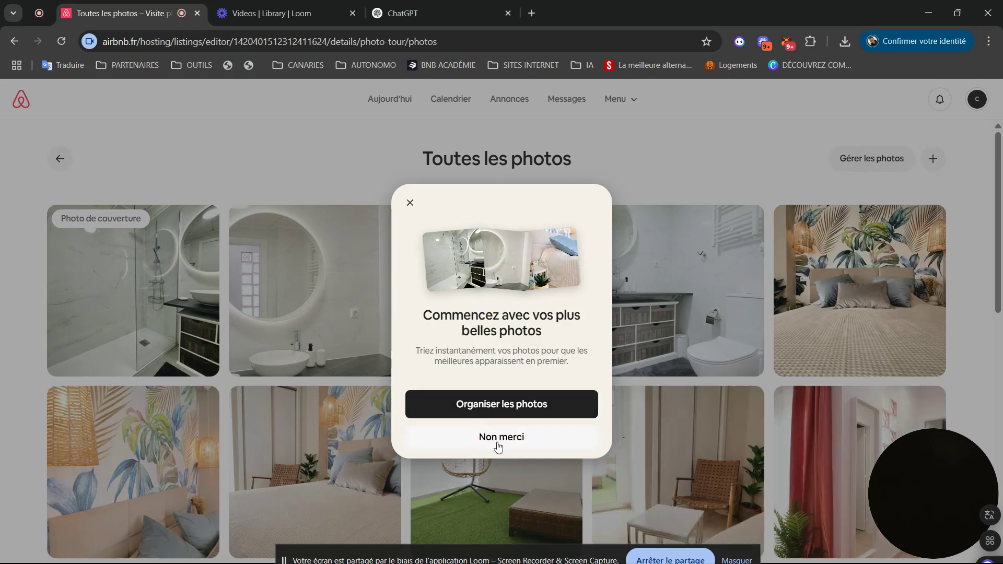
# - Decline automatic photo sorting and open a kitchen-dining photo filed under Espace repas
pyautogui.click(497, 439)
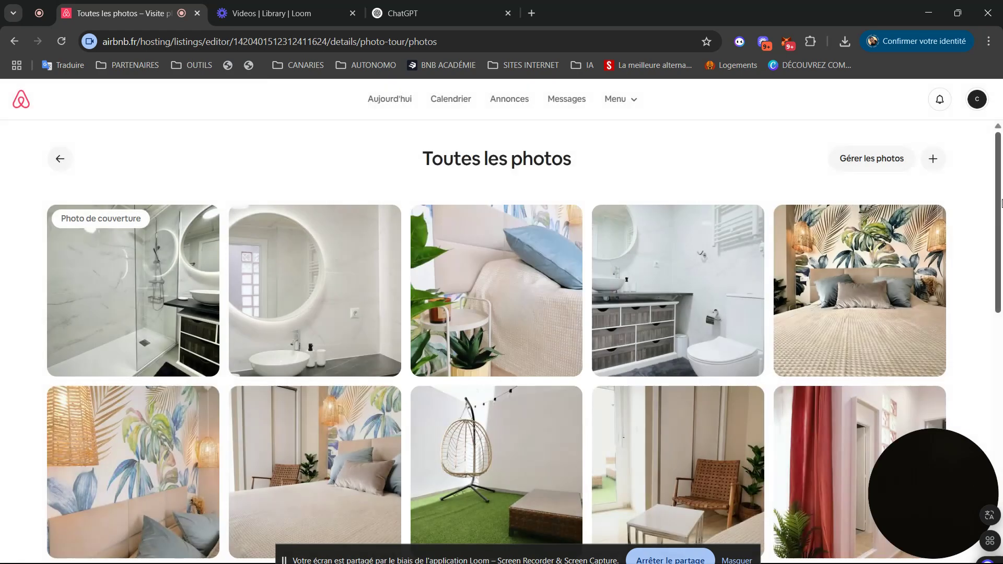
pyautogui.scroll(-5, 502, 304)
pyautogui.click(507, 304)
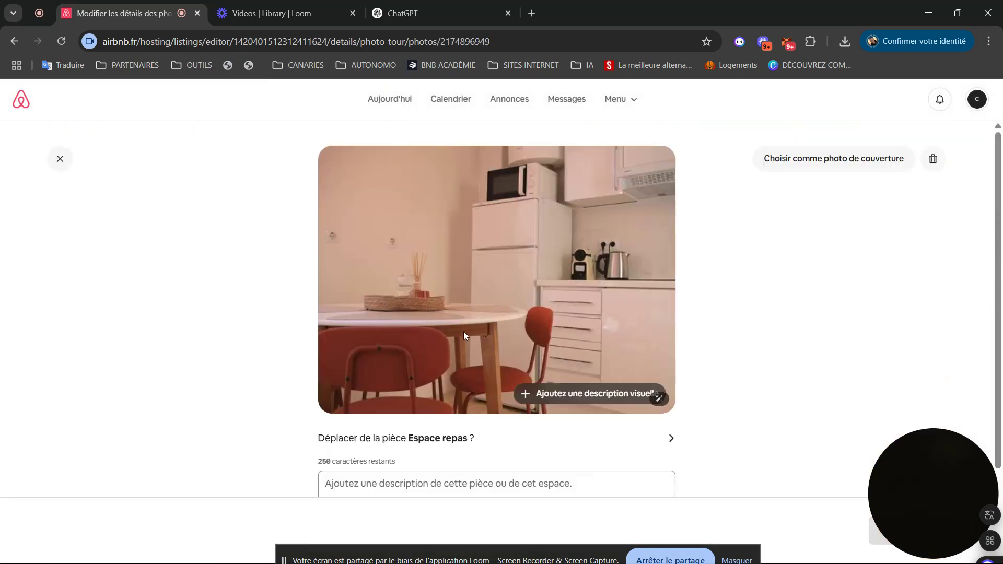
# - Cancel the 'Déplacer de la pièce' picker without moving the photo and return to the gallery
pyautogui.click(671, 438)
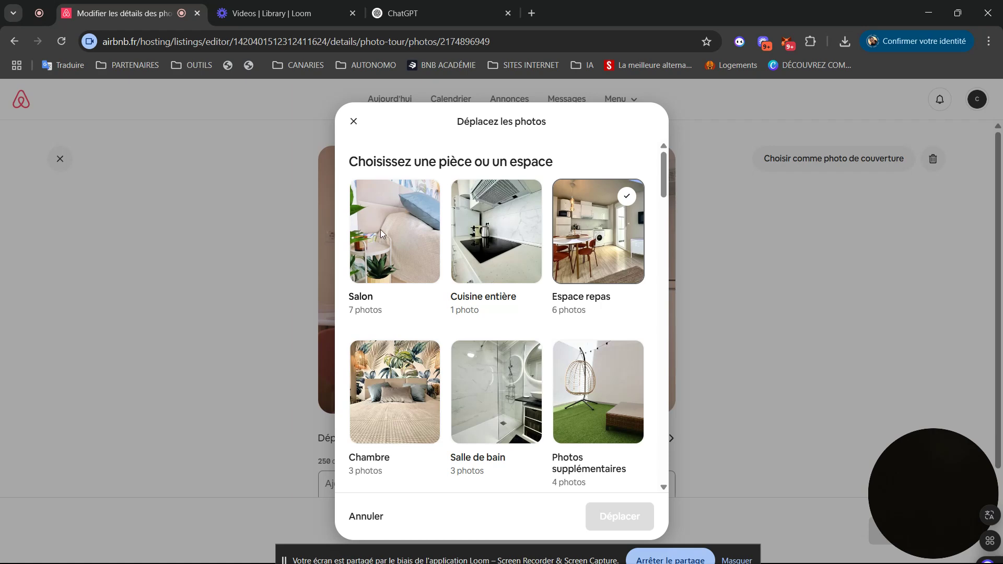
pyautogui.click(353, 123)
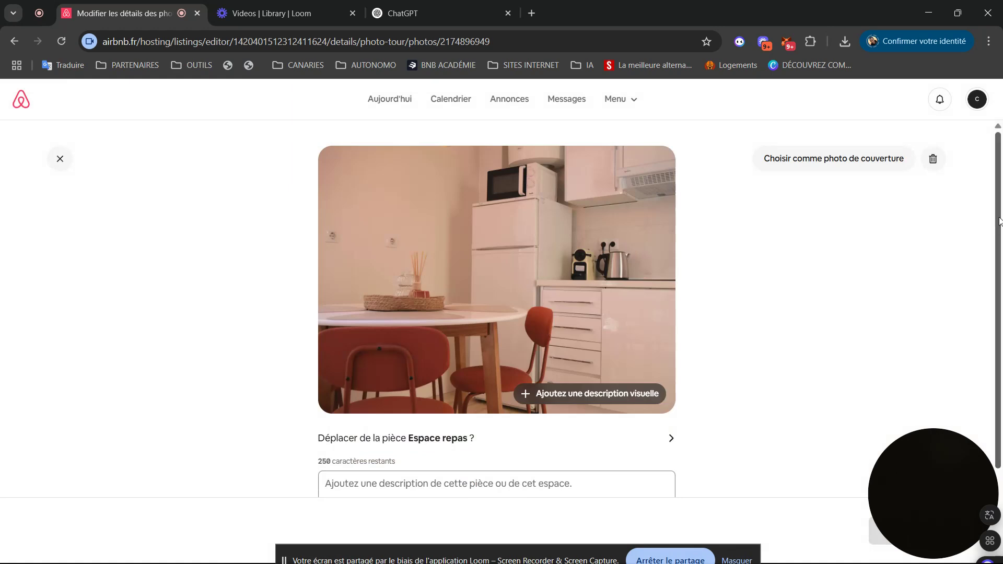
pyautogui.scroll(-2, 674, 349)
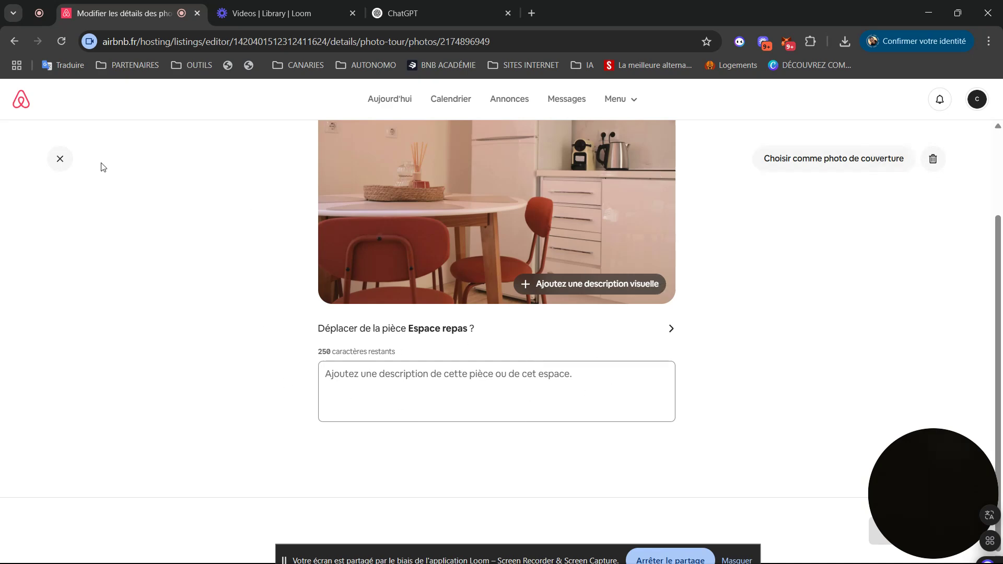
pyautogui.click(59, 160)
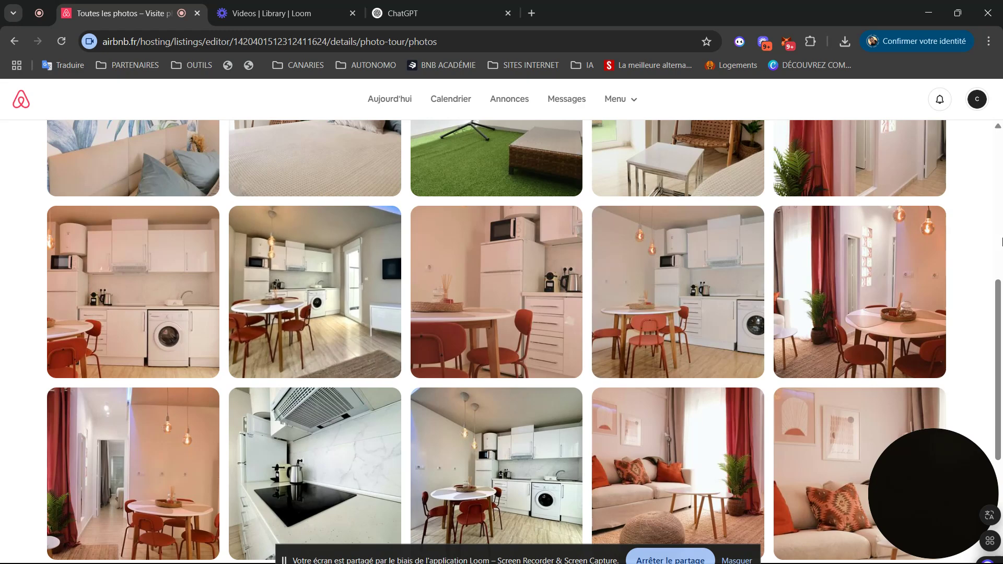
# - Scroll through Toutes les photos, then go back to the listing editor's overview
pyautogui.rightClick(1001, 402)
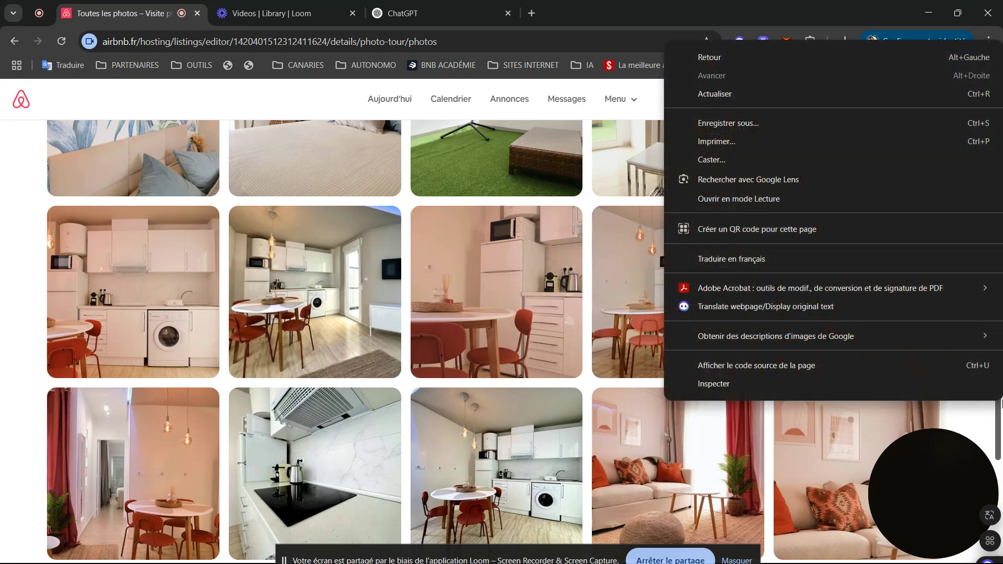
pyautogui.click(29, 191)
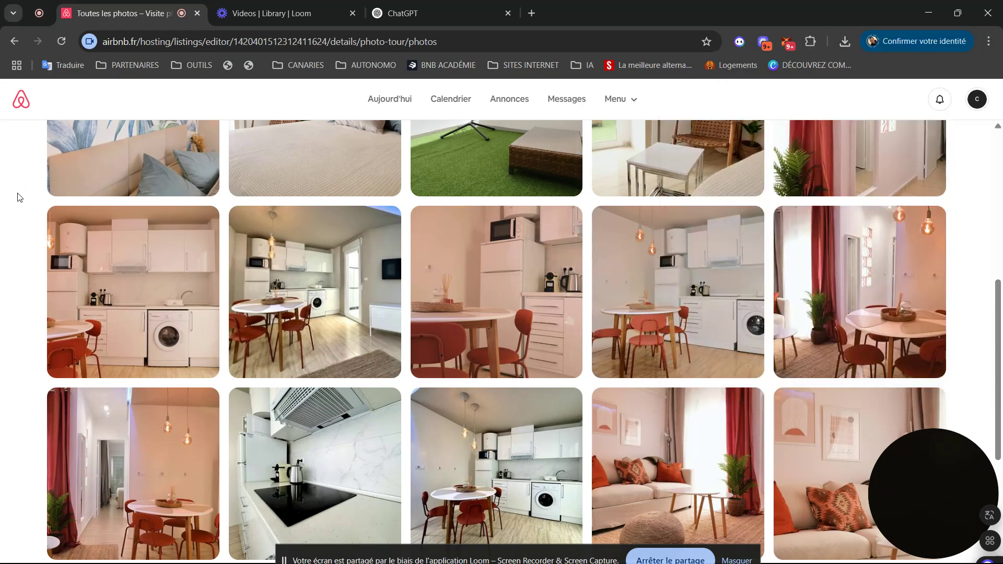
pyautogui.moveTo(998, 321); pyautogui.dragTo(967, 52)
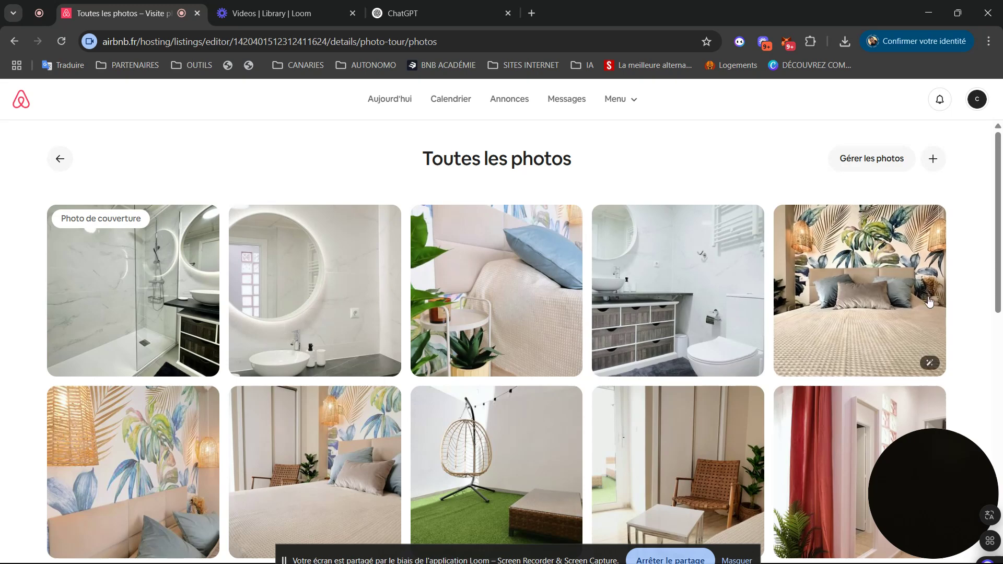
pyautogui.moveTo(996, 220); pyautogui.dragTo(1001, 469)
pyautogui.moveTo(1002, 532); pyautogui.dragTo(1000, 183)
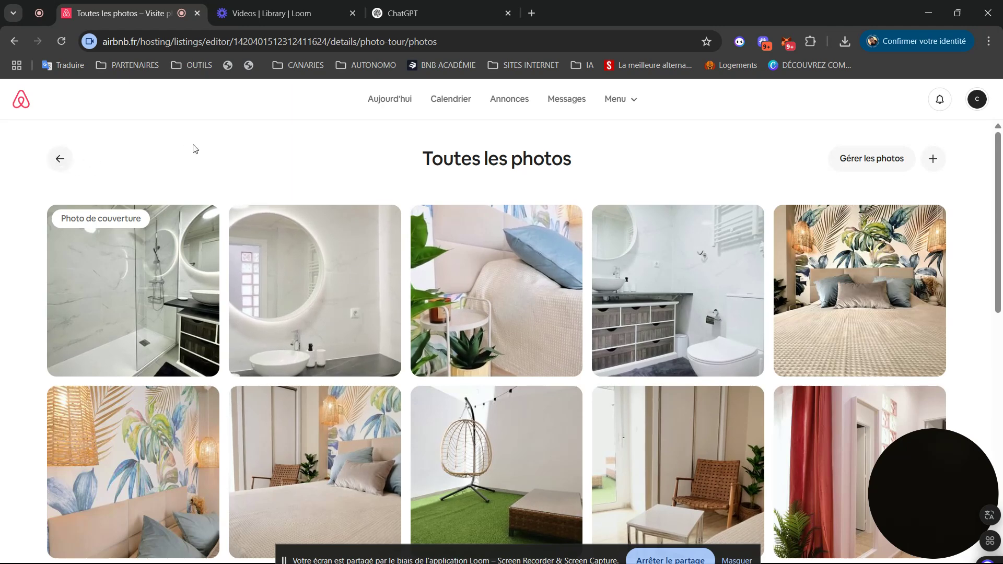
pyautogui.click(61, 159)
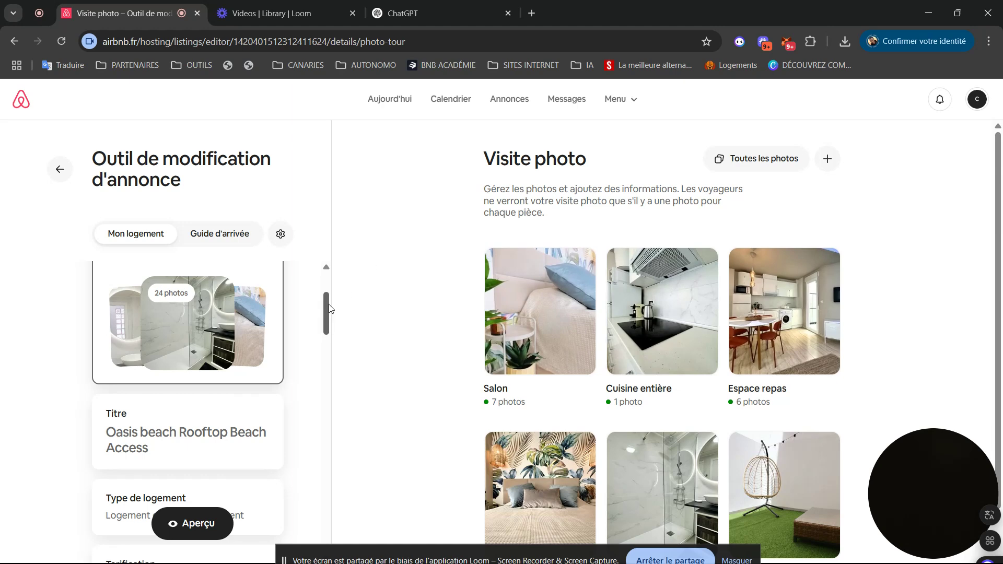
pyautogui.moveTo(328, 305)
pyautogui.mouseDown()
pyautogui.moveTo(327, 293)
pyautogui.moveTo(322, 312)
pyautogui.mouseUp()
# - Append '2 MIN' and 'Terrace' to the listing title
pyautogui.click(142, 371)
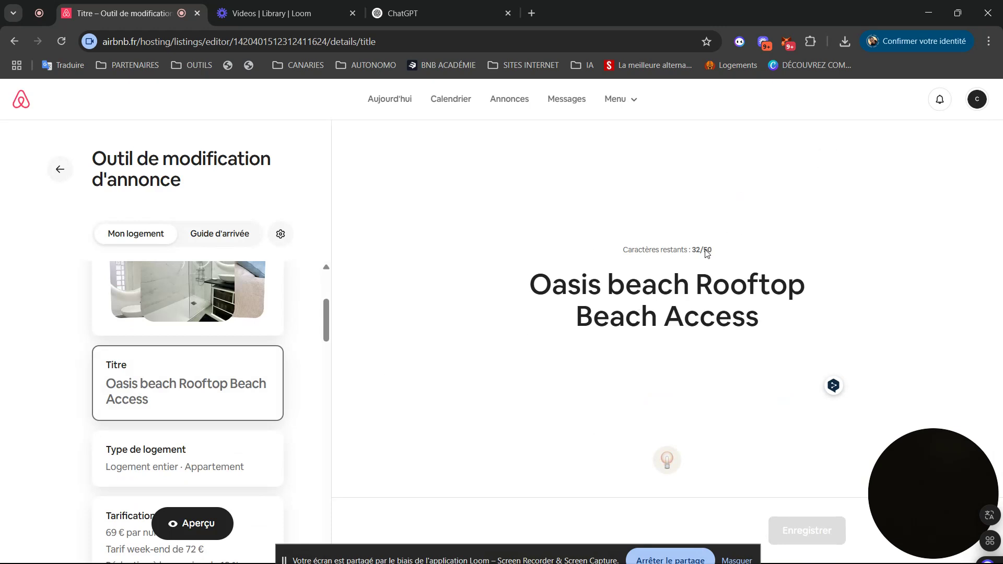
pyautogui.write('2')
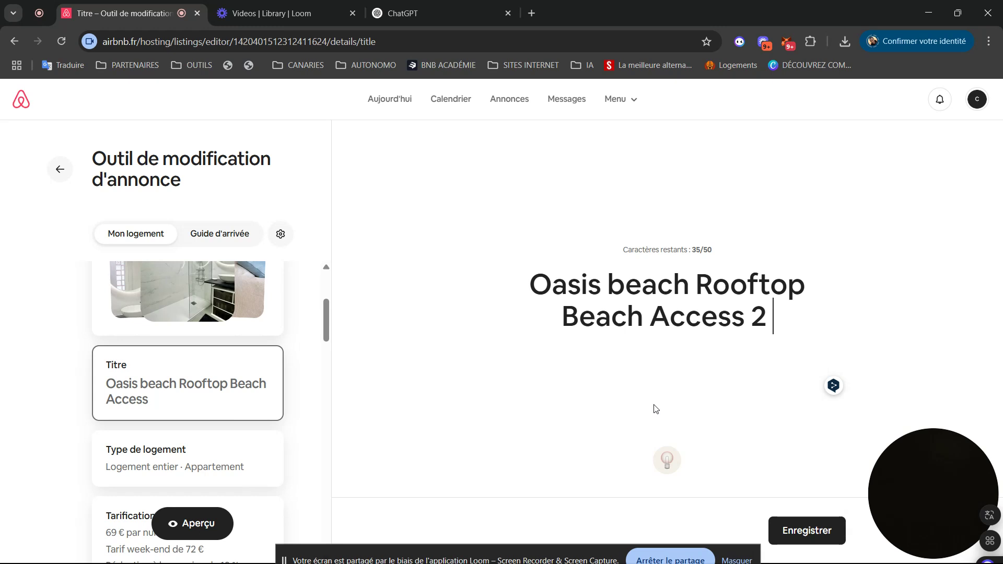
pyautogui.write(' MIN')
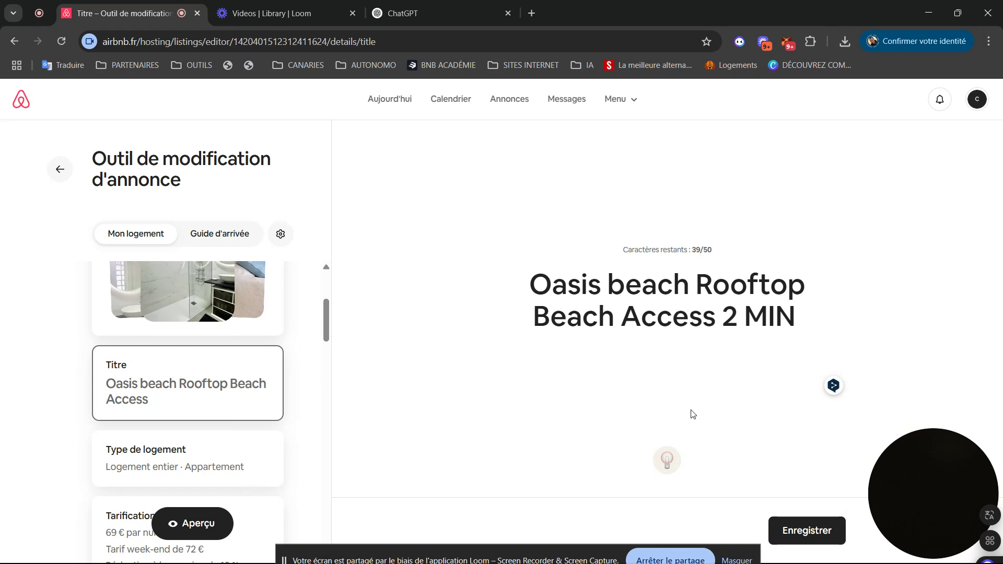
pyautogui.write('Terra')
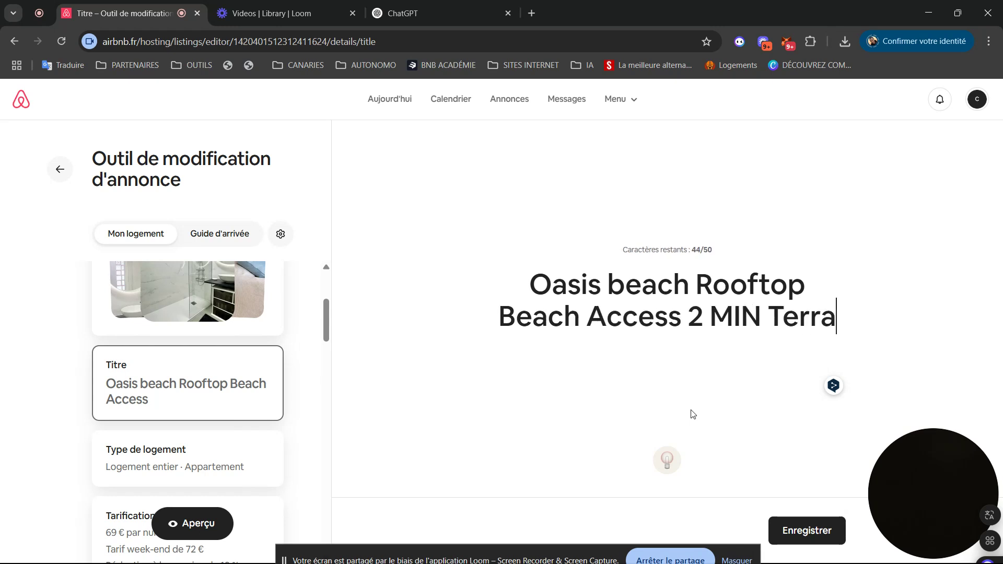
pyautogui.write('ce')
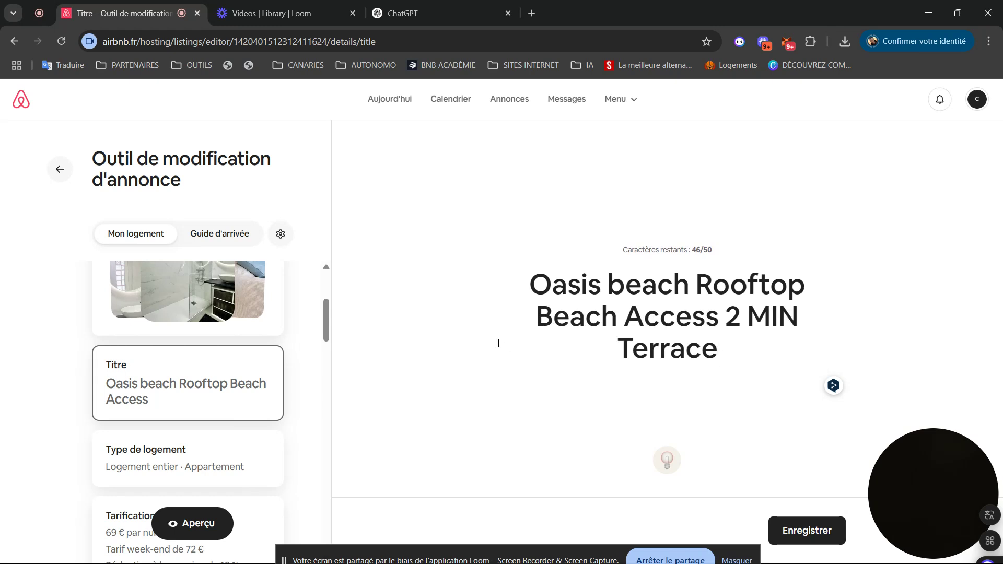
# - Open and close browser menus and developer tools over the title field
pyautogui.rightClick(525, 292)
pyautogui.click(491, 290)
pyautogui.click(529, 287)
pyautogui.rightClick(529, 288)
pyautogui.click(528, 288)
pyautogui.hotkey('ctrl', 'shift', 'i')
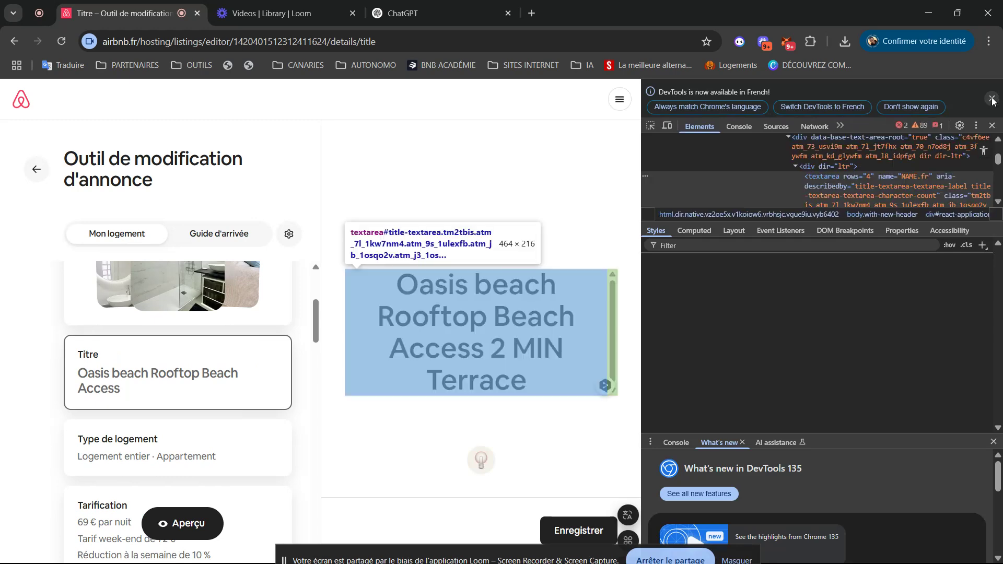
pyautogui.click(993, 99)
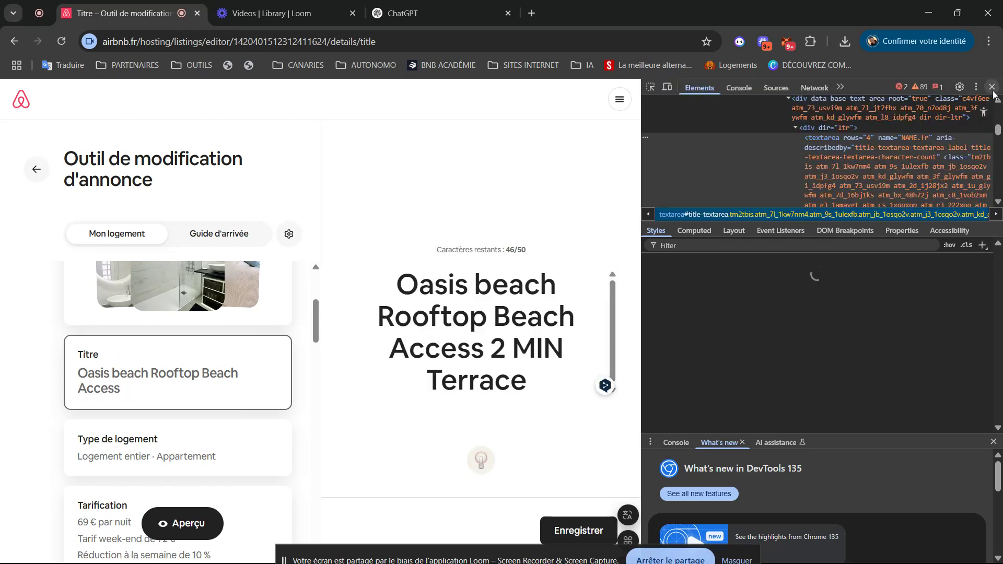
pyautogui.click(993, 87)
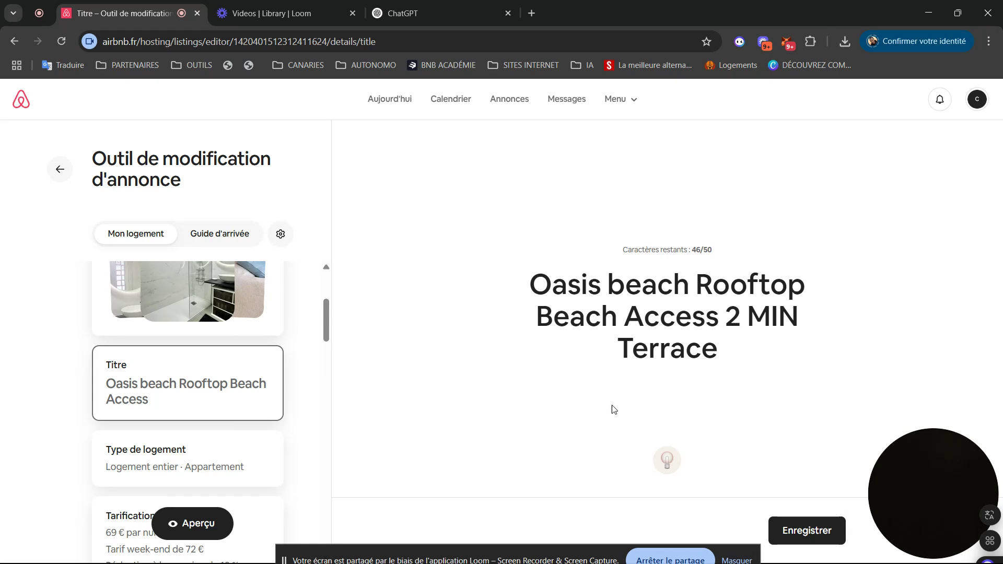
# - Prefix the title with 'NEW', giving 'NEW Oasis beach Rooftop Beach Access 2 MIN Terrace', and save
pyautogui.click(531, 285)
pyautogui.write('N')
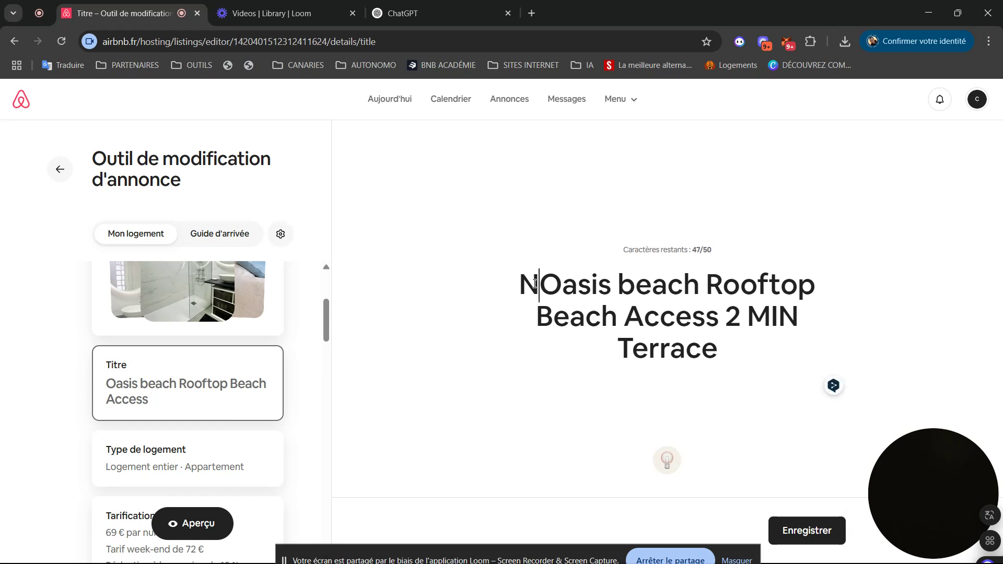
pyautogui.write('EW')
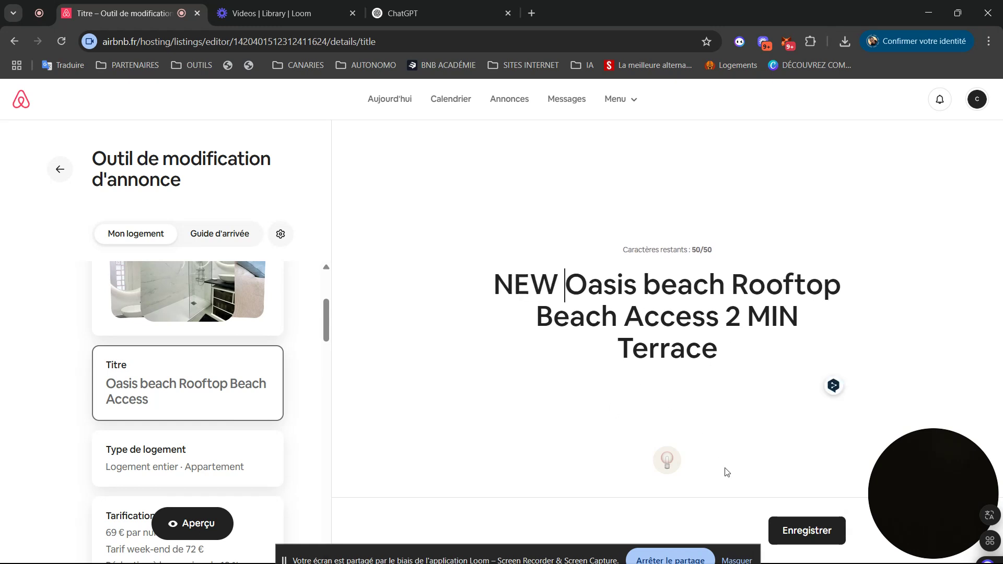
pyautogui.click(801, 536)
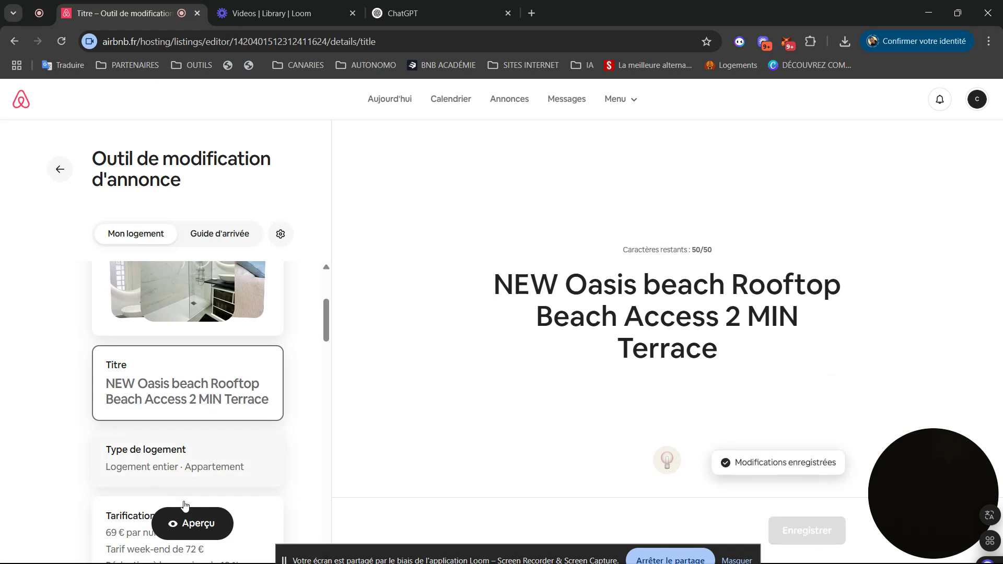
pyautogui.click(159, 462)
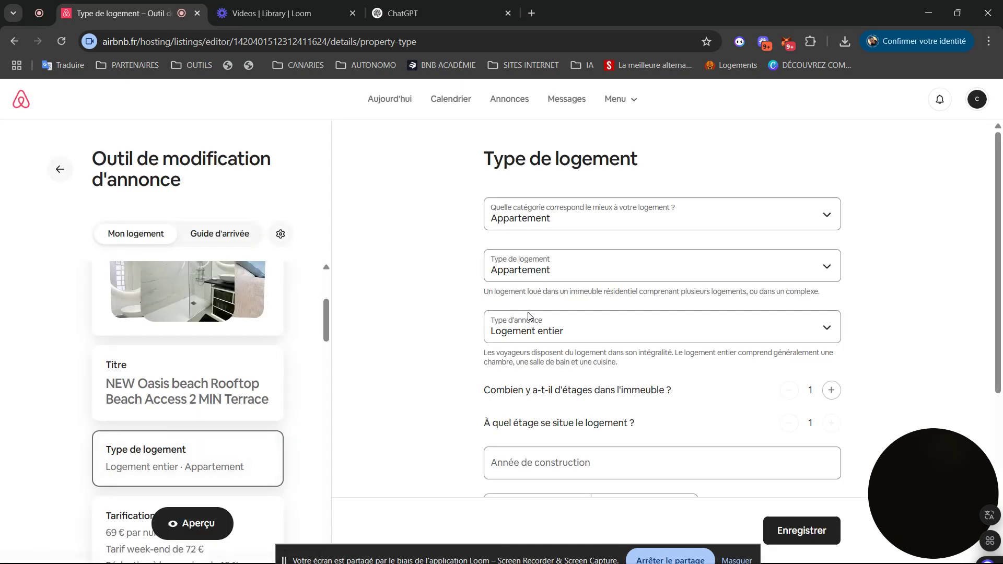
# - Set the property type to Appartement en résidence, keeping Appartement and Logement entier
pyautogui.click(712, 216)
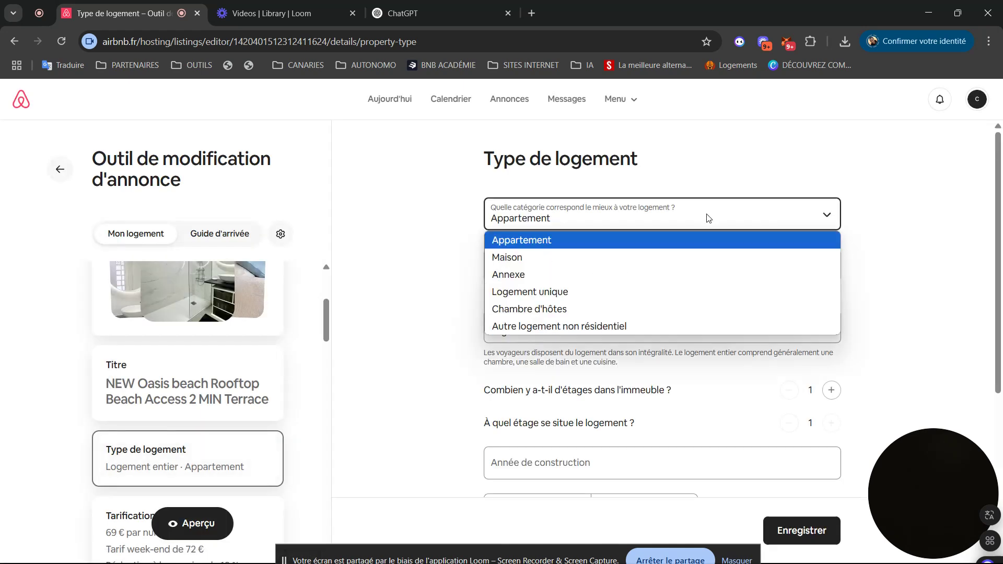
pyautogui.click(708, 216)
pyautogui.click(599, 273)
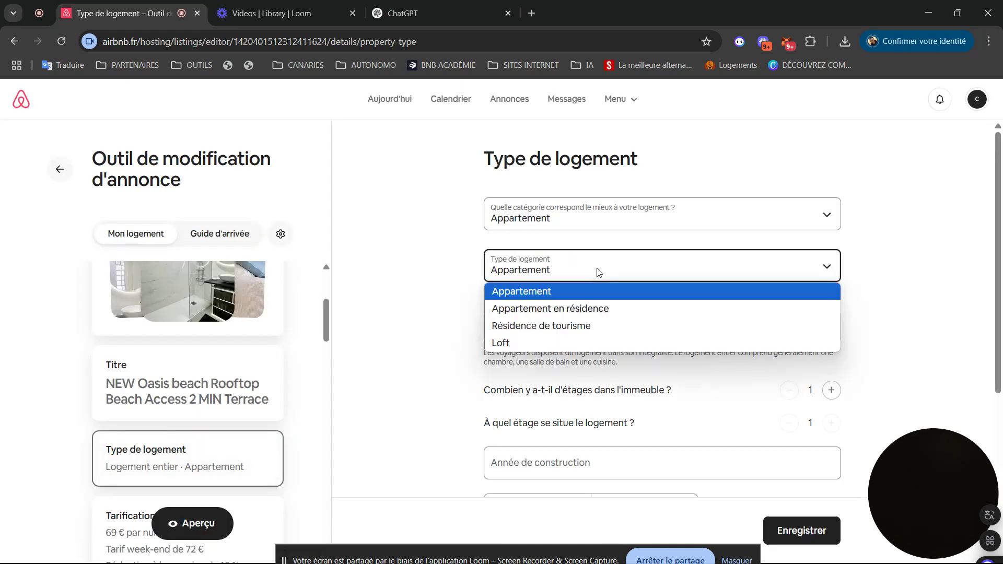
pyautogui.click(599, 273)
pyautogui.click(574, 271)
pyautogui.click(530, 309)
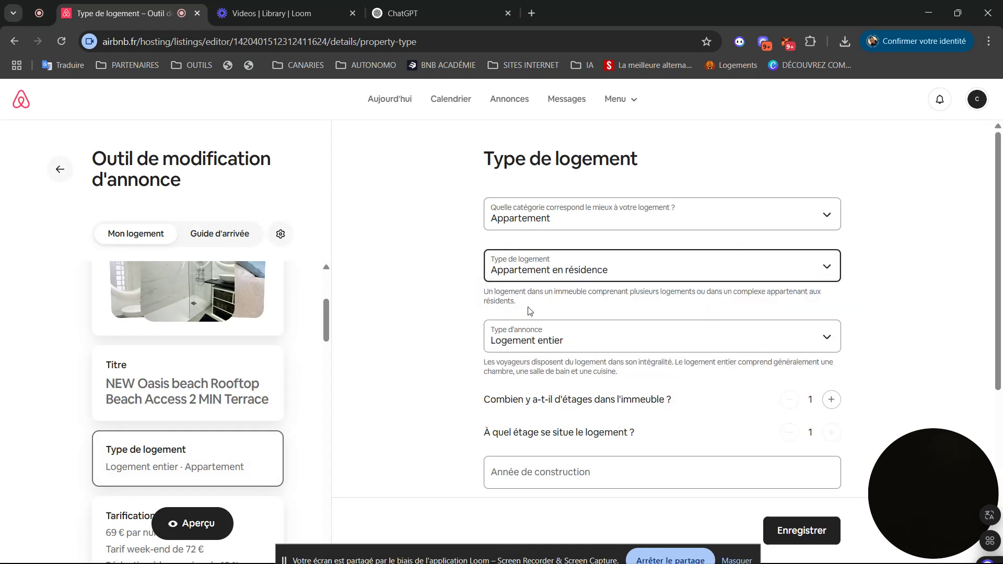
pyautogui.click(540, 344)
pyautogui.click(544, 345)
pyautogui.click(398, 399)
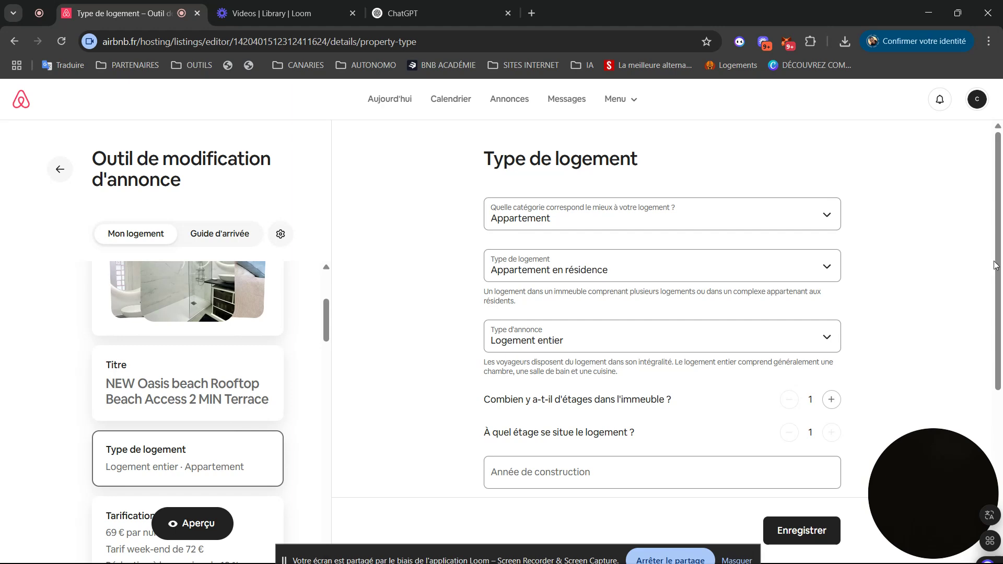
# - Keep the 42 floor area in Mètres carrés and save the property type page
pyautogui.moveTo(995, 266); pyautogui.dragTo(994, 319)
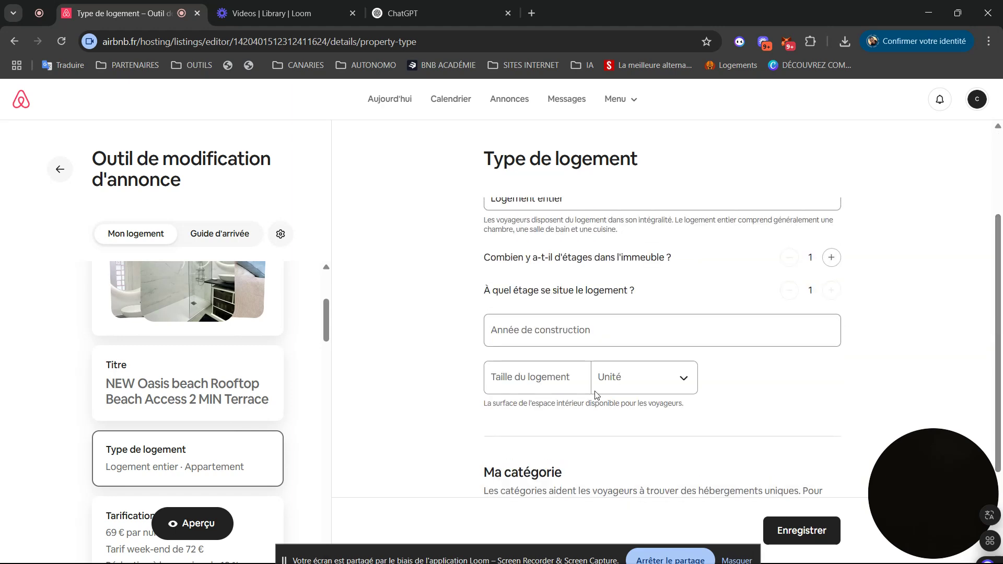
pyautogui.click(546, 380)
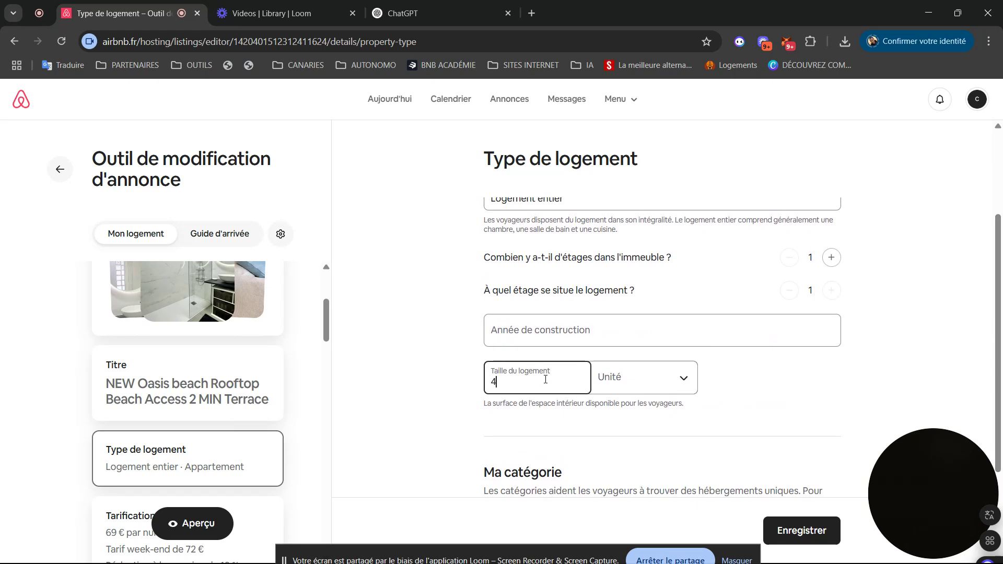
pyautogui.click(674, 383)
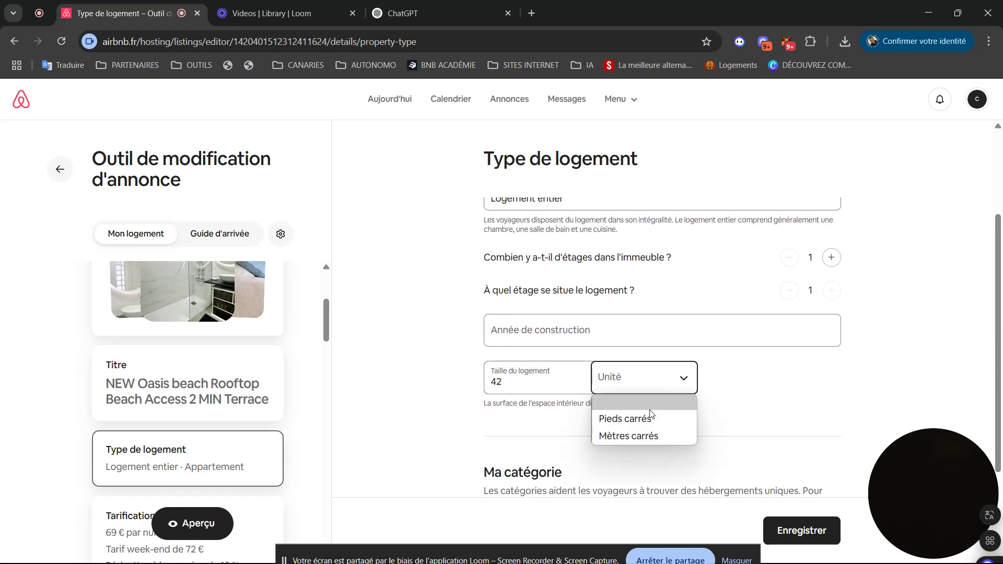
pyautogui.click(639, 437)
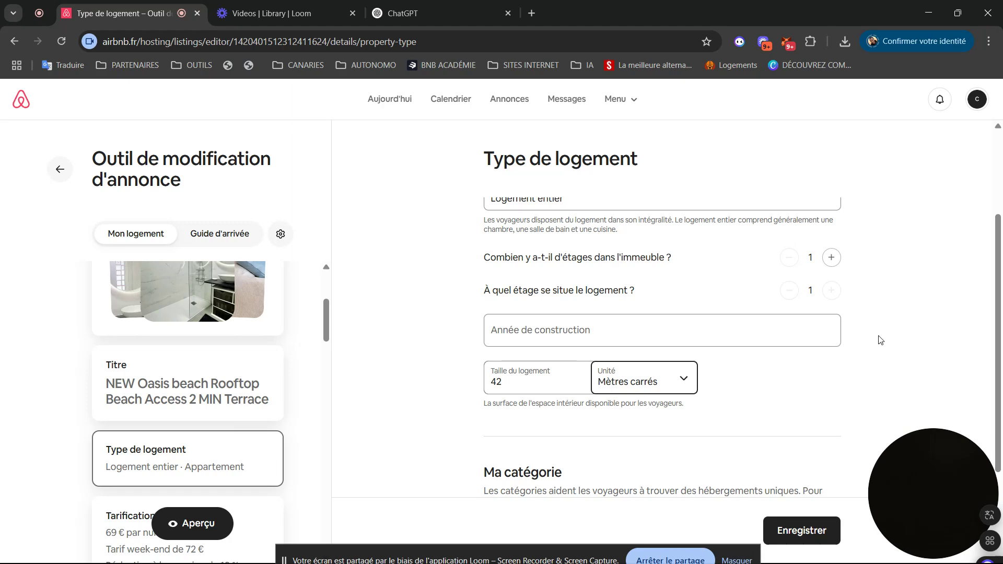
pyautogui.moveTo(999, 336); pyautogui.dragTo(1002, 404)
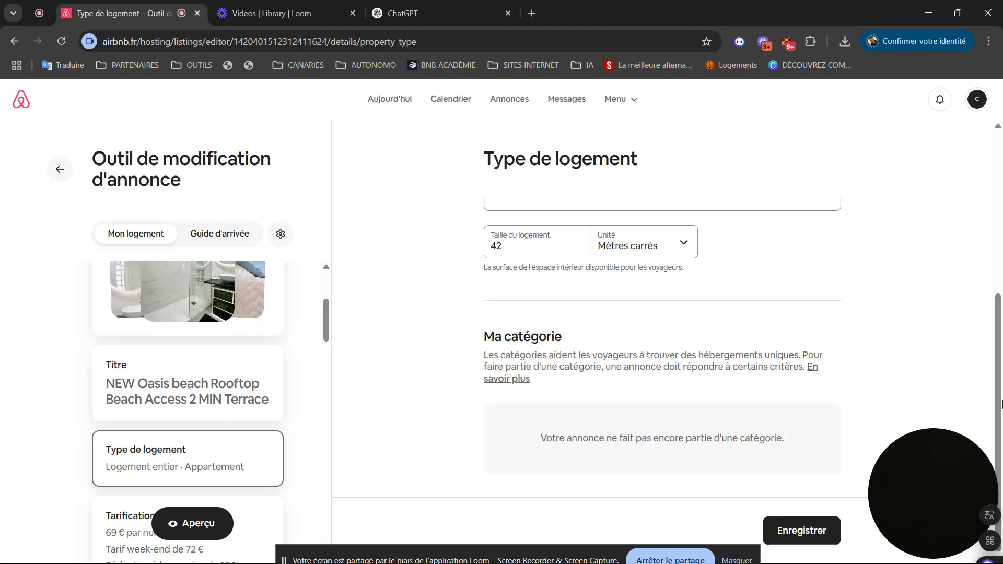
pyautogui.click(809, 532)
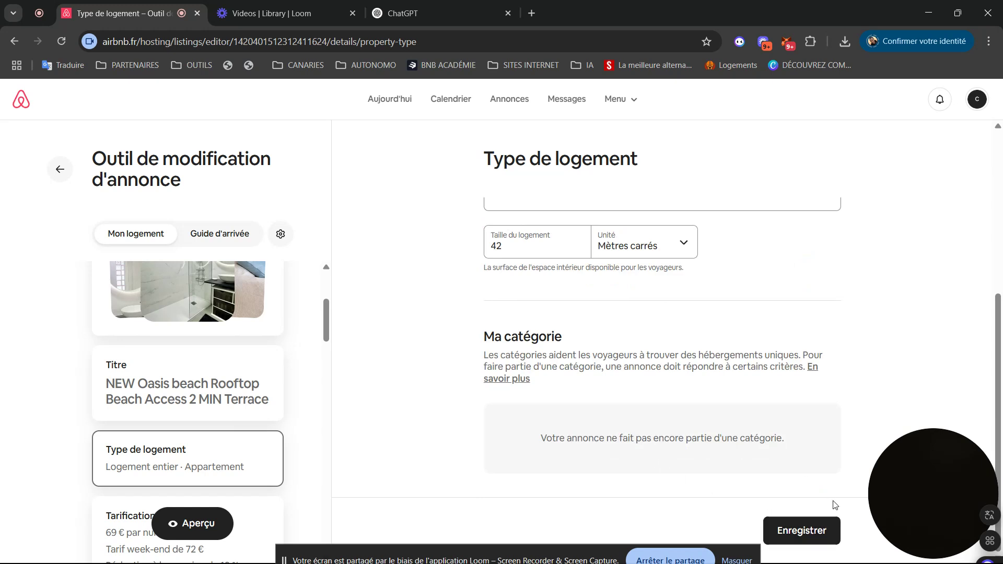
pyautogui.click(797, 532)
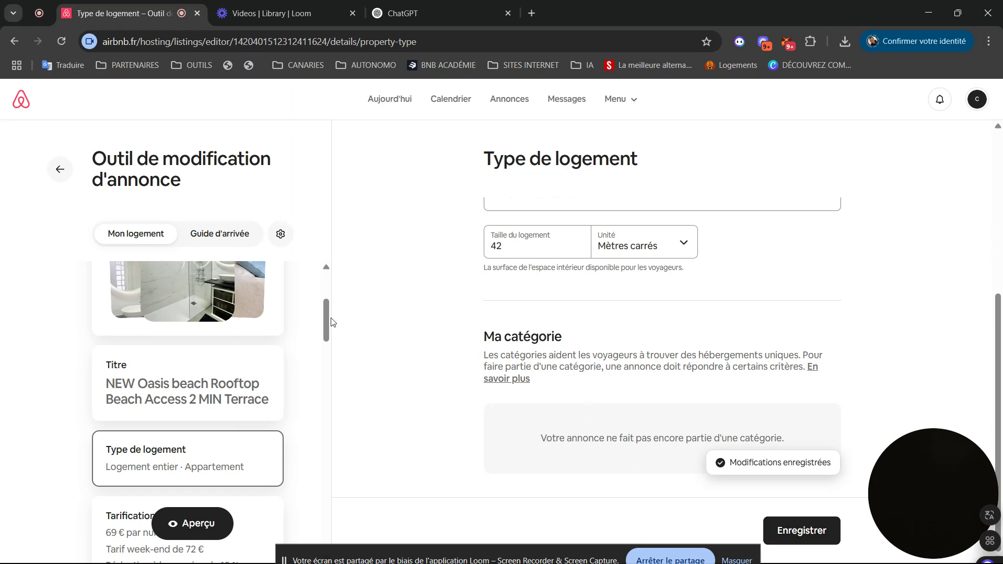
pyautogui.moveTo(324, 321); pyautogui.dragTo(327, 347)
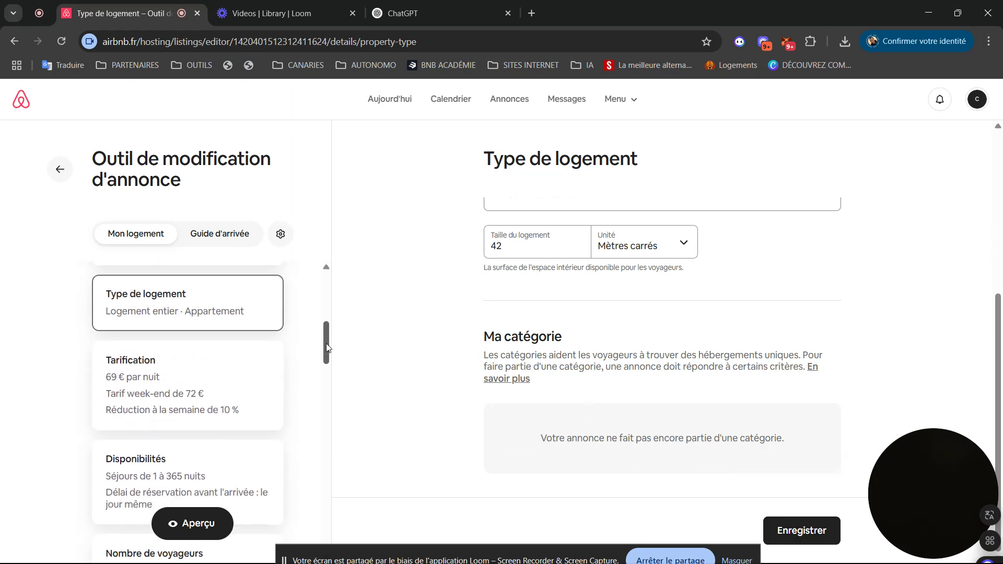
# - Open Tarification and review the 69 € nightly rate, 72 € weekend price, and 10%/20% discounts
pyautogui.click(187, 387)
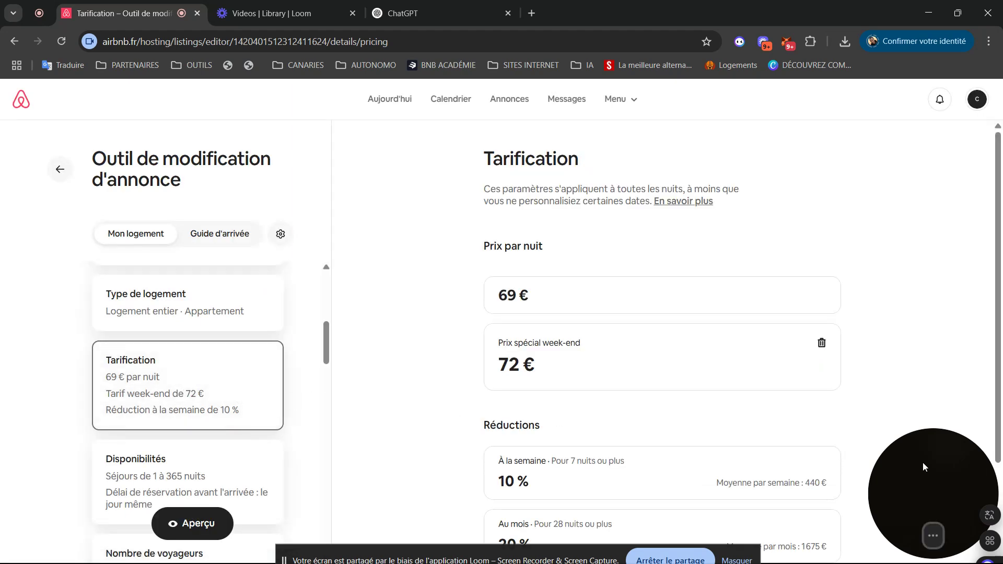
pyautogui.moveTo(923, 463); pyautogui.dragTo(893, 94)
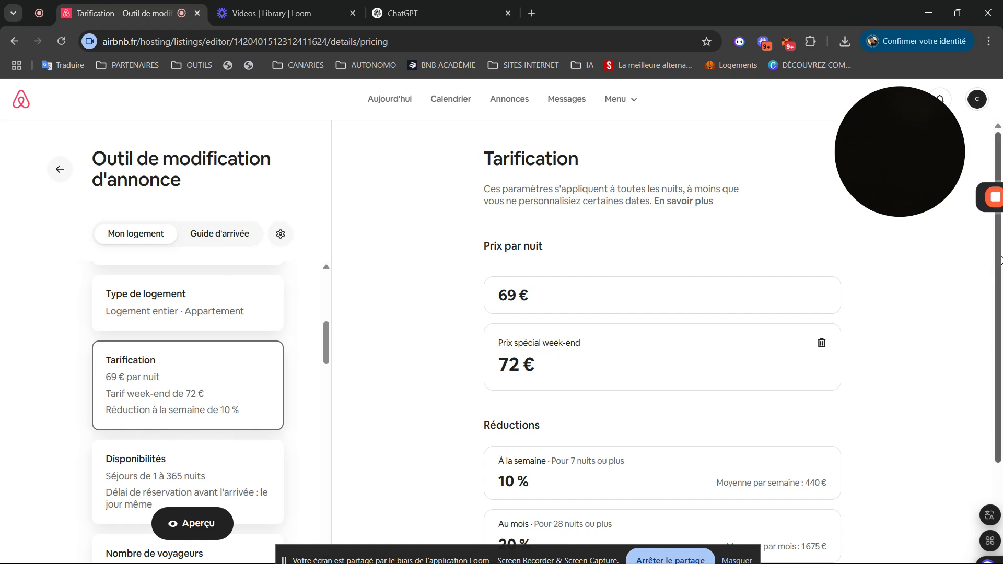
pyautogui.moveTo(999, 271)
pyautogui.mouseDown()
pyautogui.moveTo(1002, 363)
pyautogui.moveTo(1000, 269)
pyautogui.mouseUp()
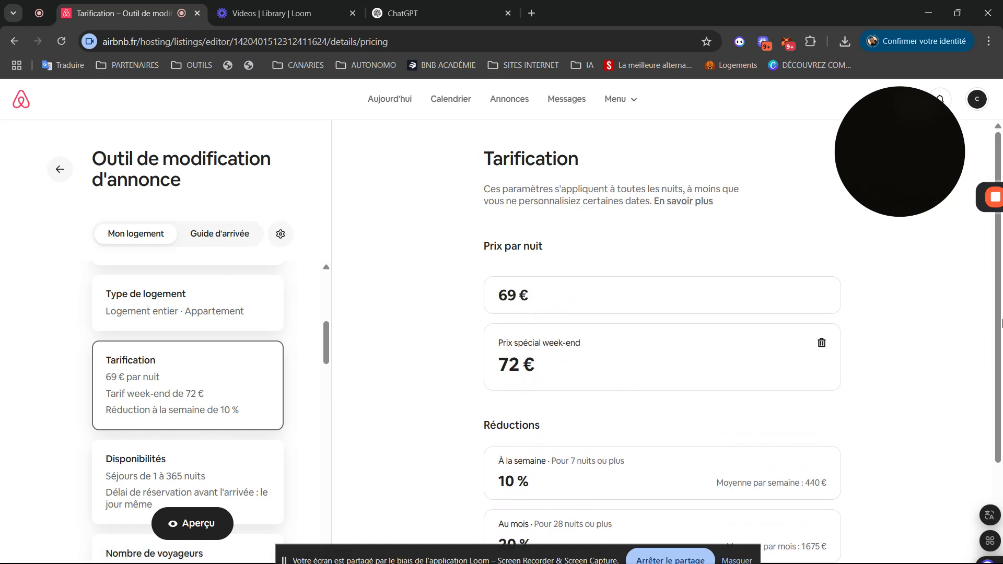
pyautogui.scroll(-2, 996, 298)
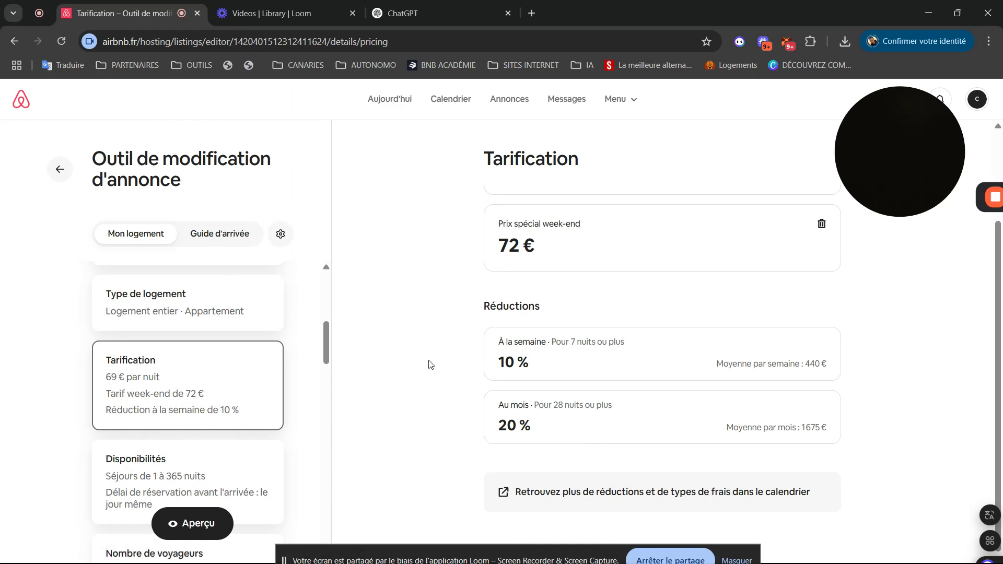
pyautogui.moveTo(325, 336); pyautogui.dragTo(321, 365)
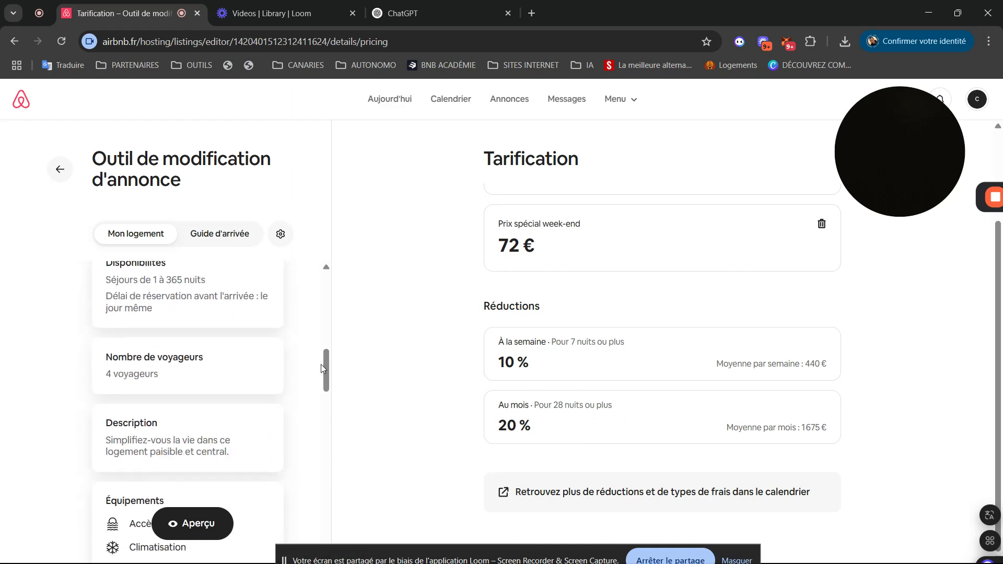
# - In Disponibilités, change the maximum stay from 365 to 30 nights and save
pyautogui.click(155, 304)
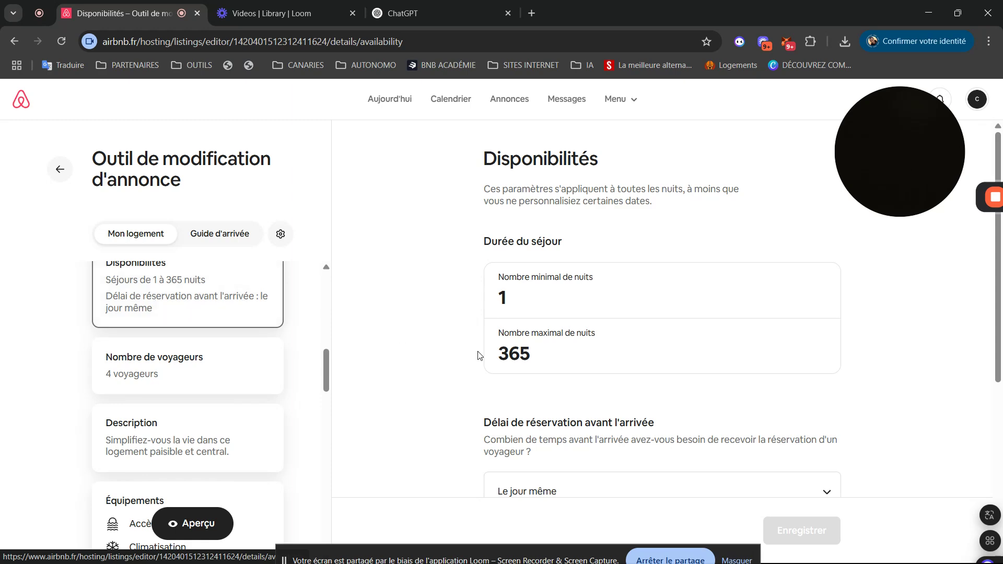
pyautogui.click(540, 360)
pyautogui.rightClick(862, 277)
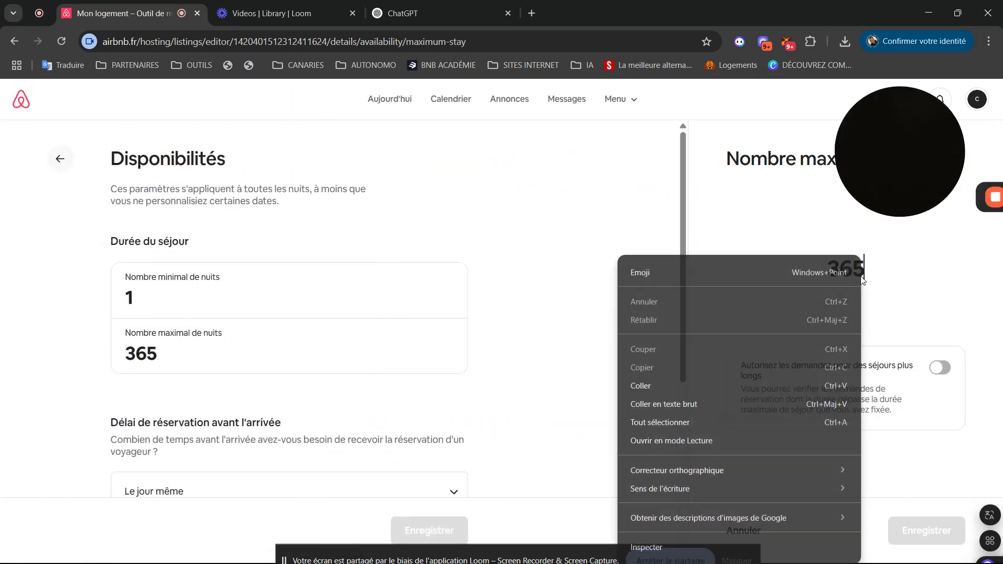
pyautogui.click(888, 280)
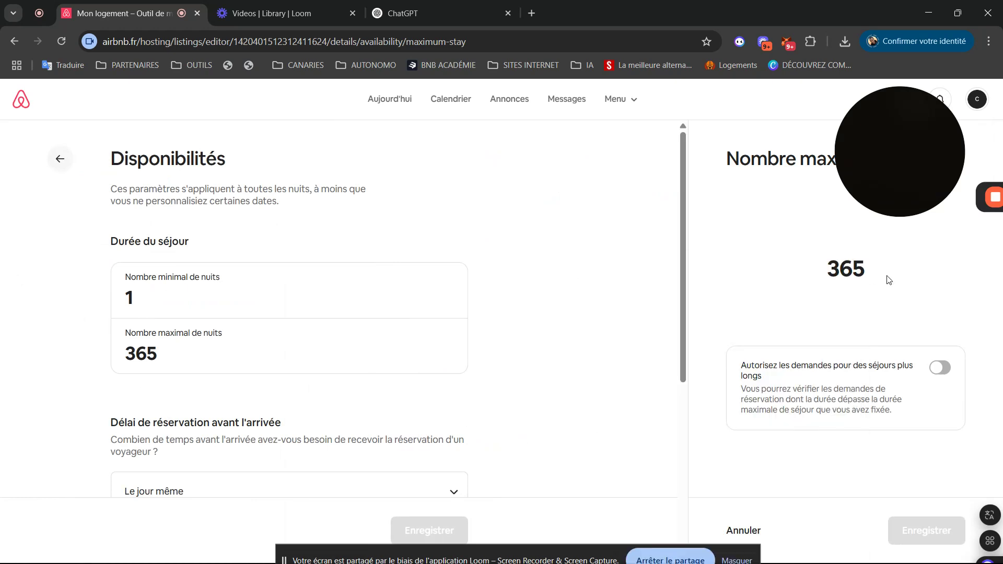
pyautogui.click(851, 271)
pyautogui.press('BackSpace')
pyautogui.press('Delete')
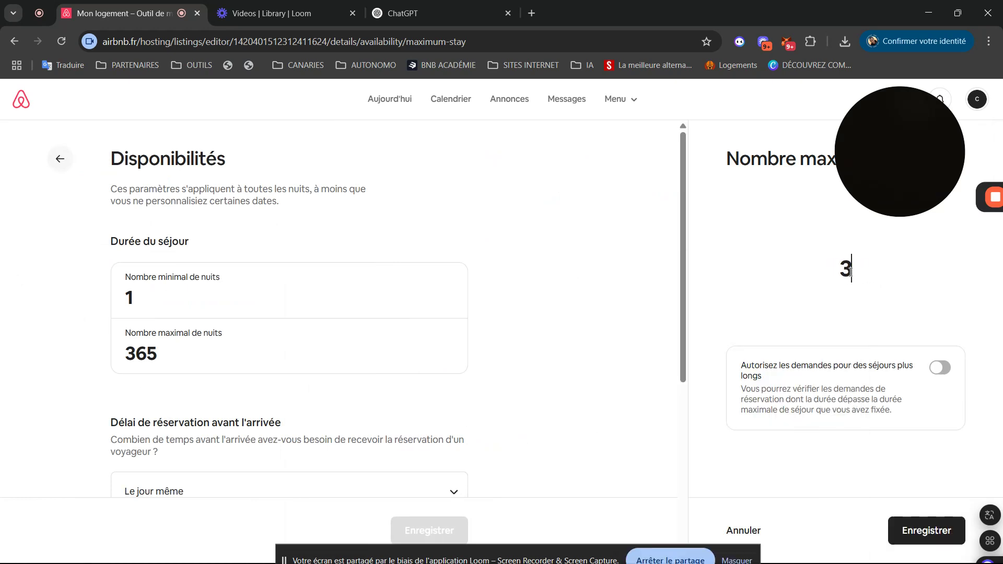
pyautogui.write('0')
pyautogui.click(943, 529)
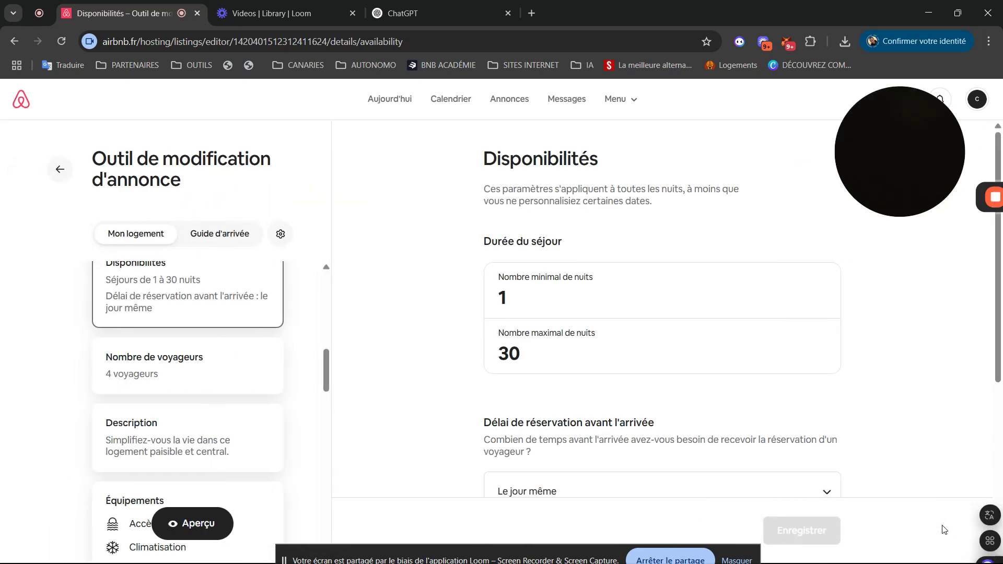
# - Toggle longer-stay requests on and back off, leaving them disallowed
pyautogui.click(701, 344)
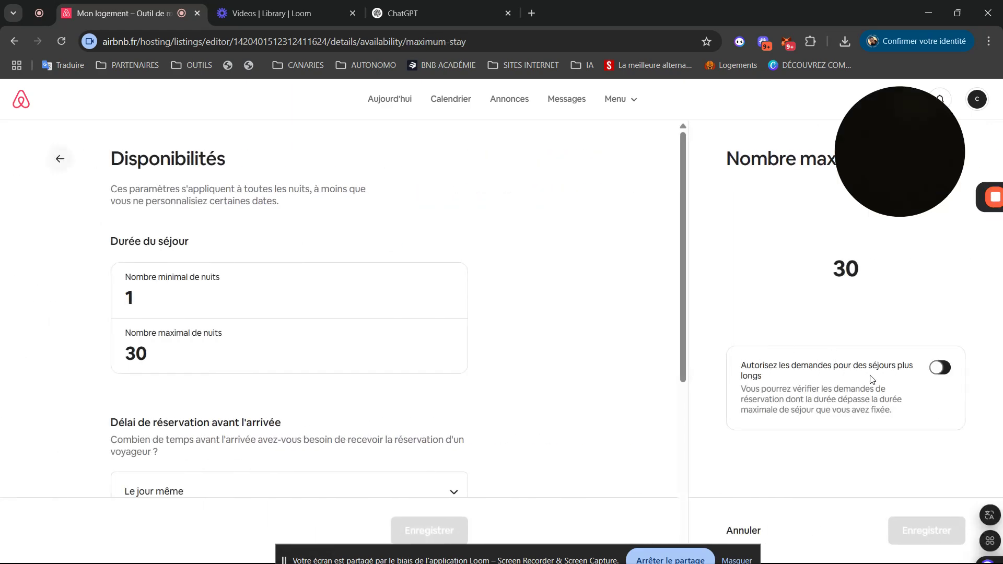
pyautogui.click(937, 370)
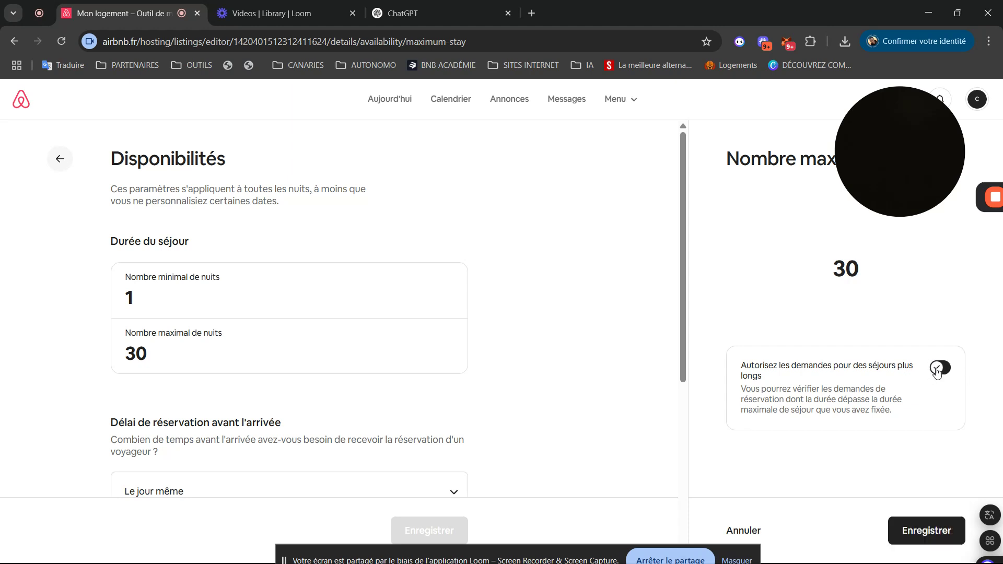
pyautogui.click(937, 370)
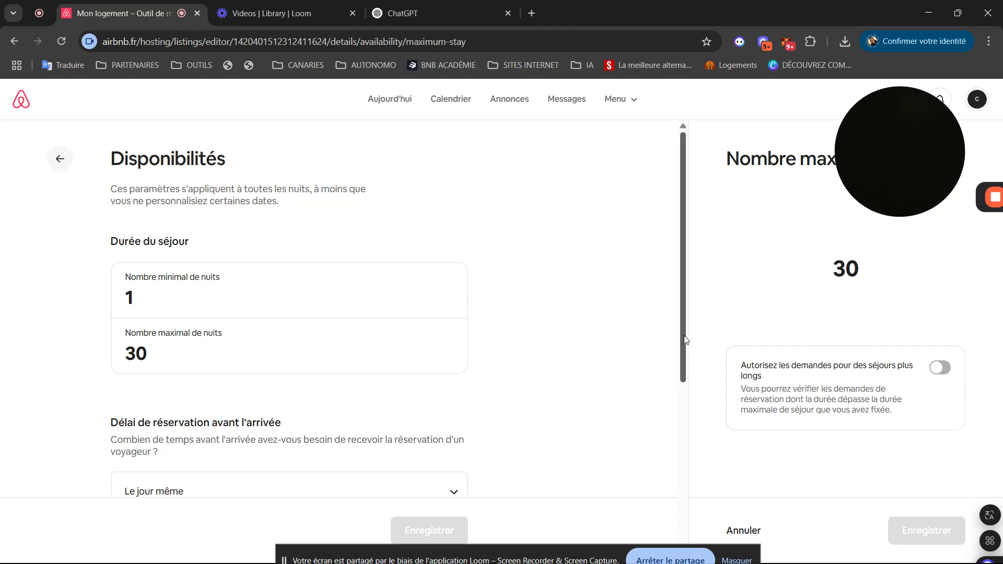
pyautogui.moveTo(682, 336); pyautogui.dragTo(694, 426)
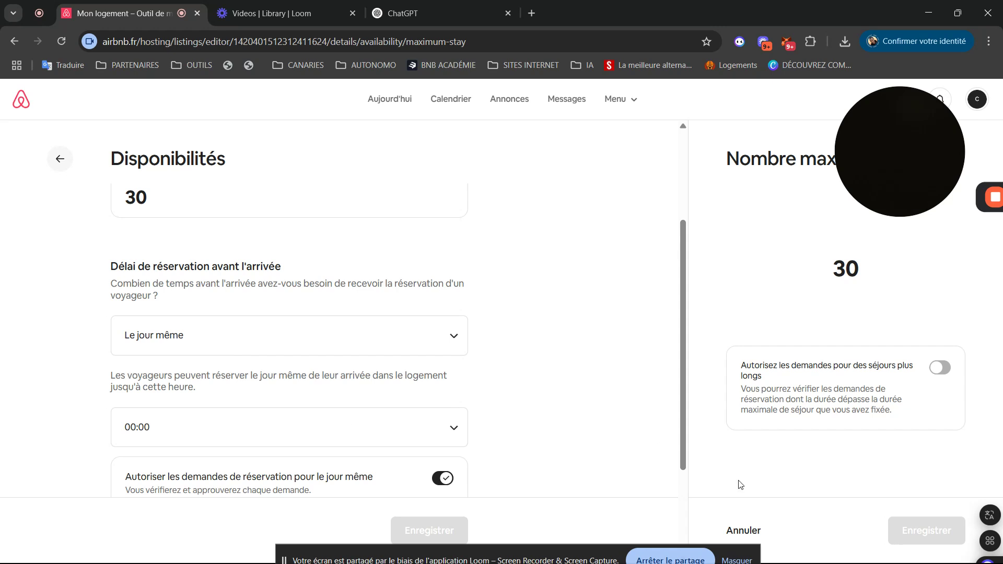
# - Check the advance-notice options, keeping same-day notice unchanged
pyautogui.scroll(-2, 682, 402)
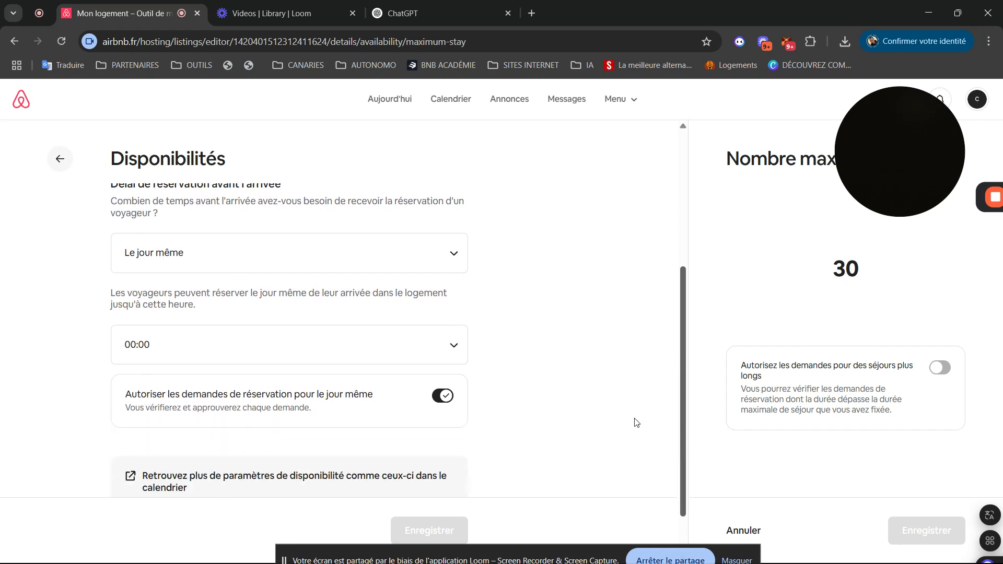
pyautogui.click(305, 253)
pyautogui.click(305, 253)
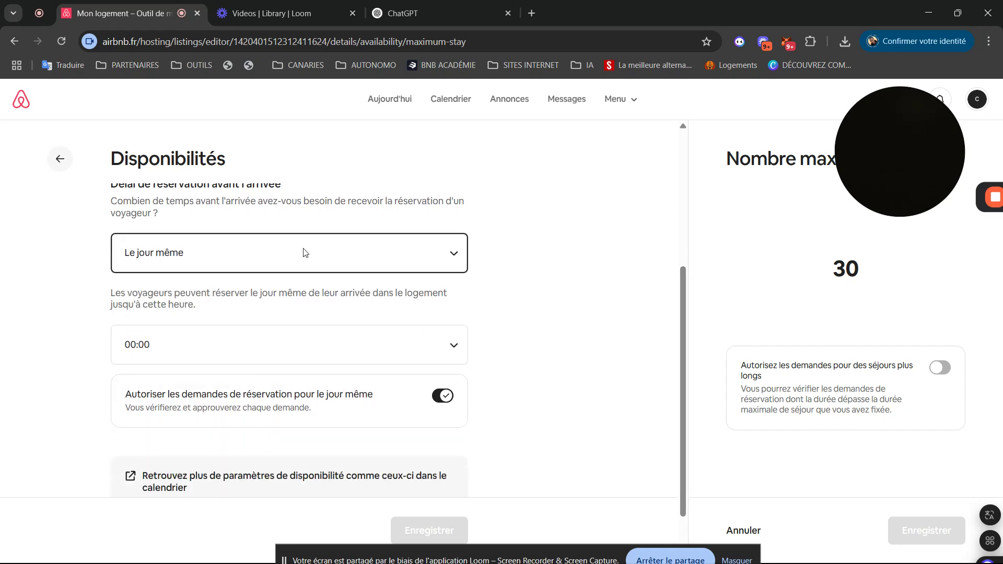
pyautogui.click(306, 253)
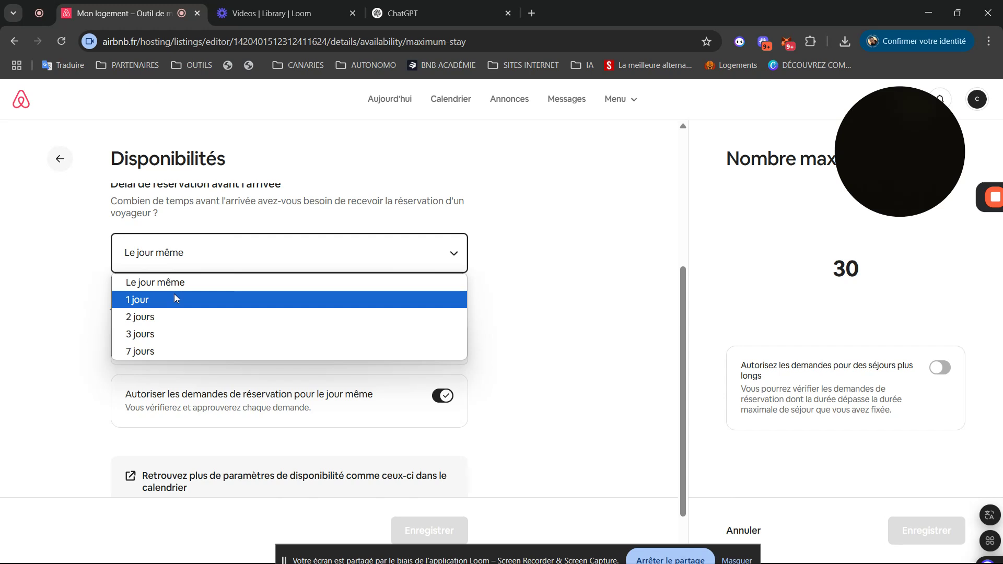
pyautogui.click(1, 248)
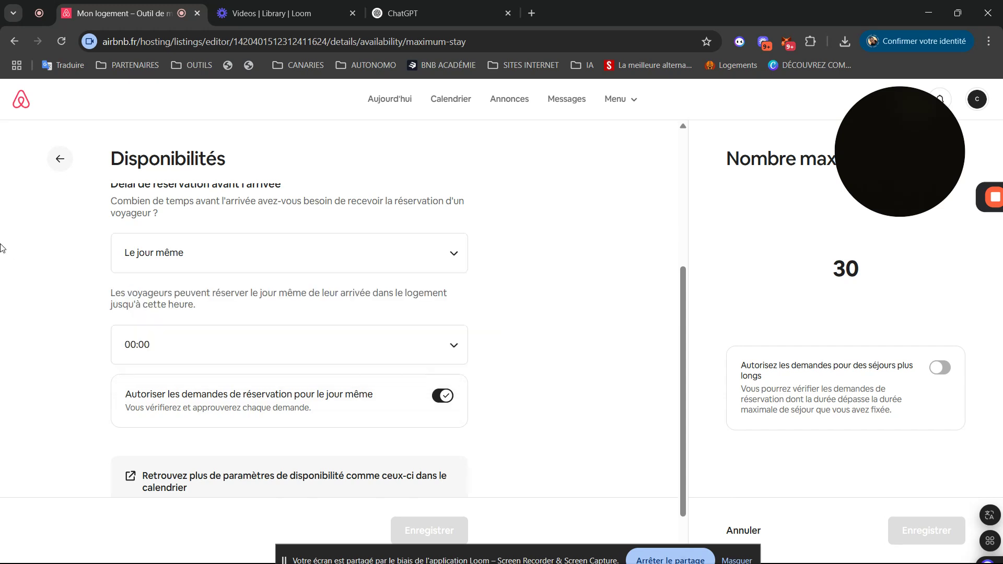
# - Set the same-day booking cut-off to 12:00, save, and return to the section list
pyautogui.click(233, 360)
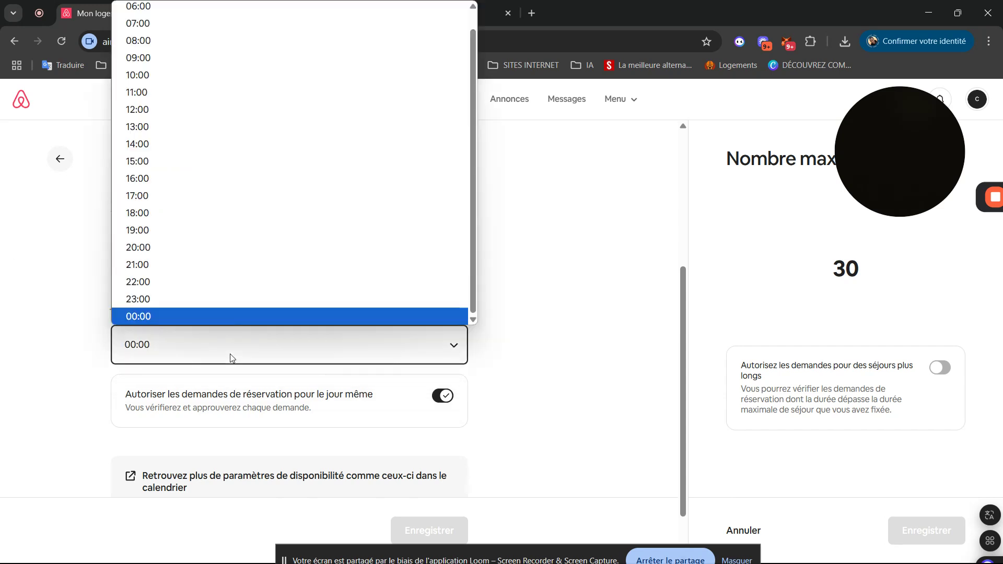
pyautogui.click(197, 120)
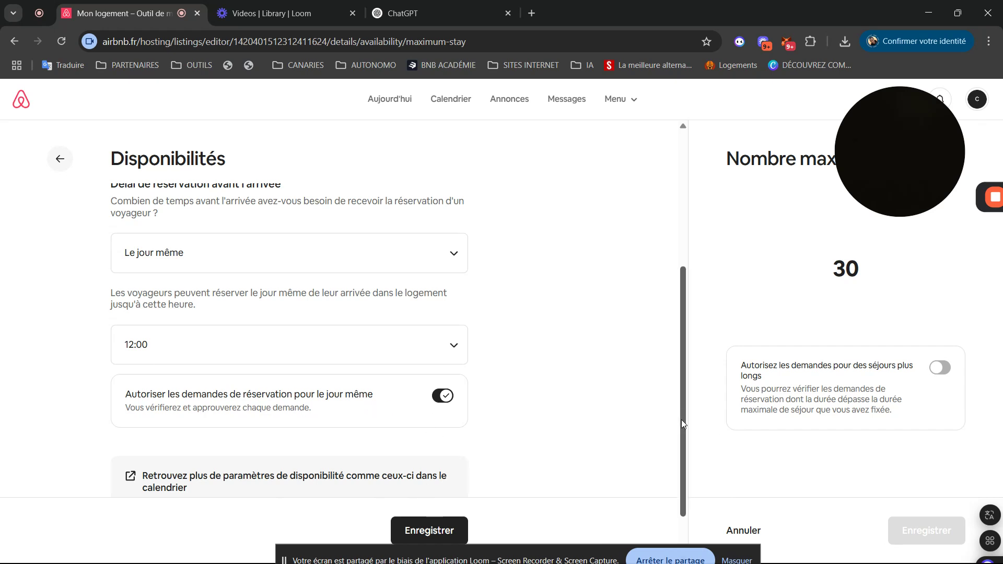
pyautogui.scroll(-1, 681, 419)
pyautogui.click(429, 530)
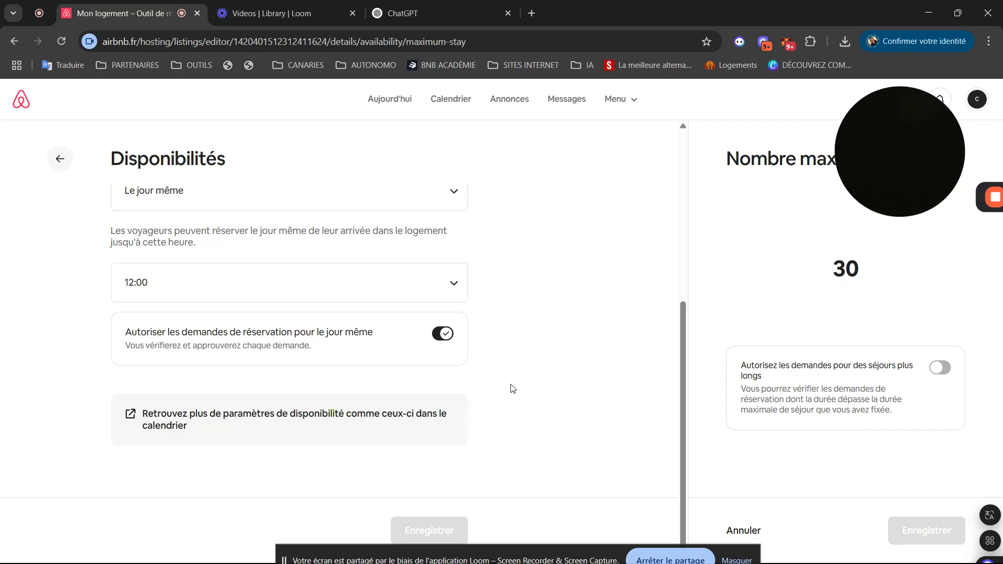
pyautogui.click(60, 160)
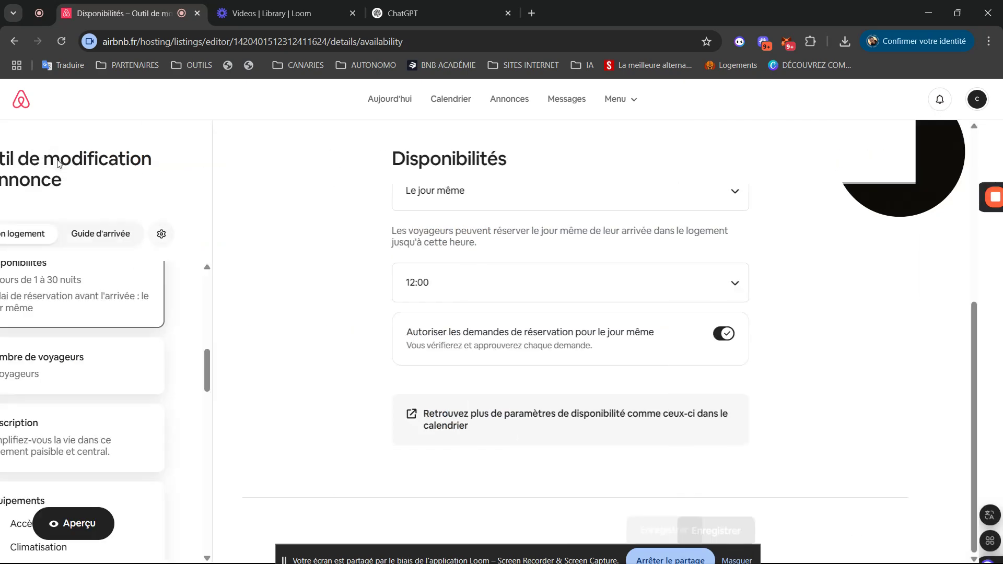
pyautogui.moveTo(325, 362); pyautogui.dragTo(323, 380)
# - Browse the Mon logement and Accès des voyageurs description editors, then go back to the editor overview
pyautogui.click(150, 335)
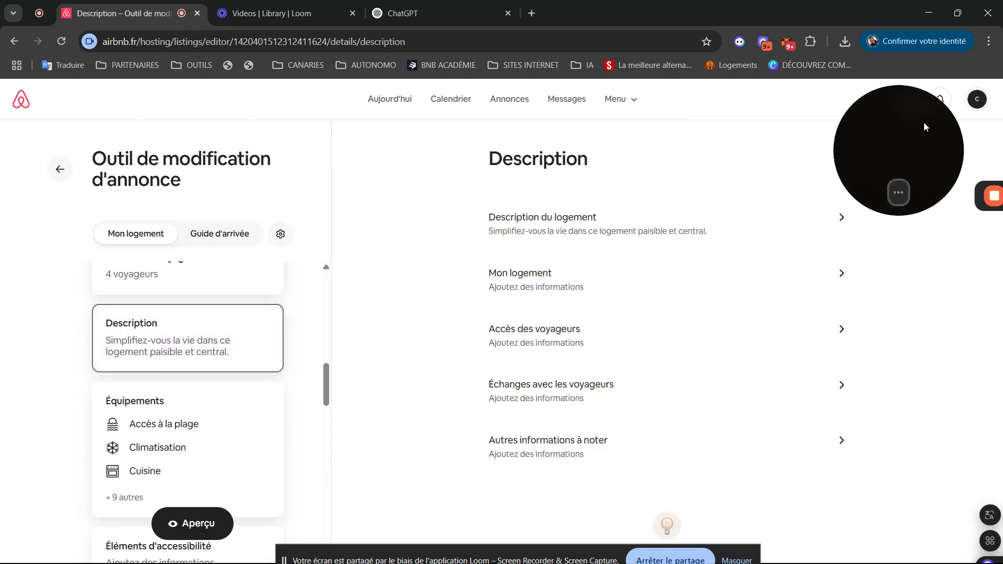
pyautogui.moveTo(924, 122); pyautogui.dragTo(199, 119)
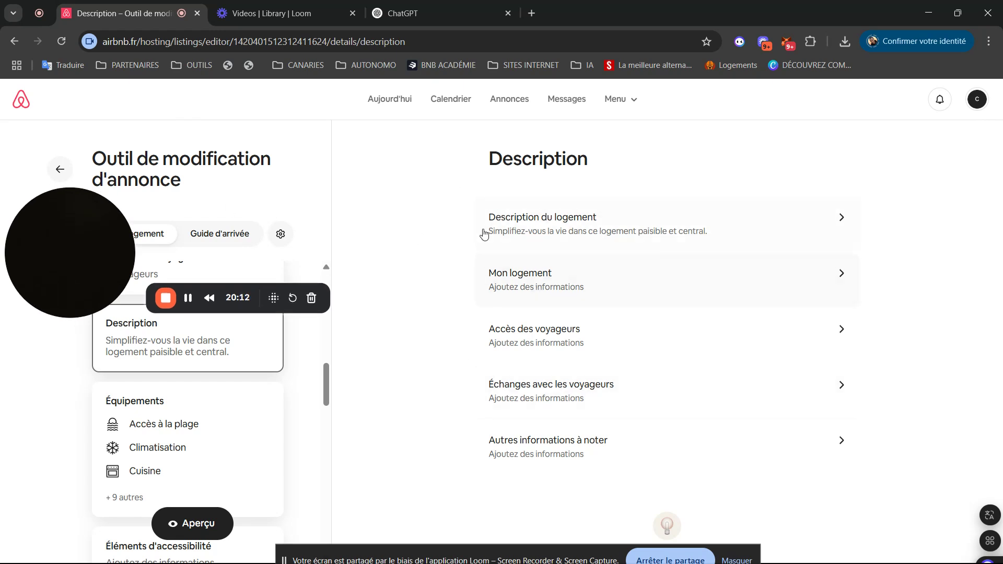
pyautogui.moveTo(91, 244); pyautogui.dragTo(135, 96)
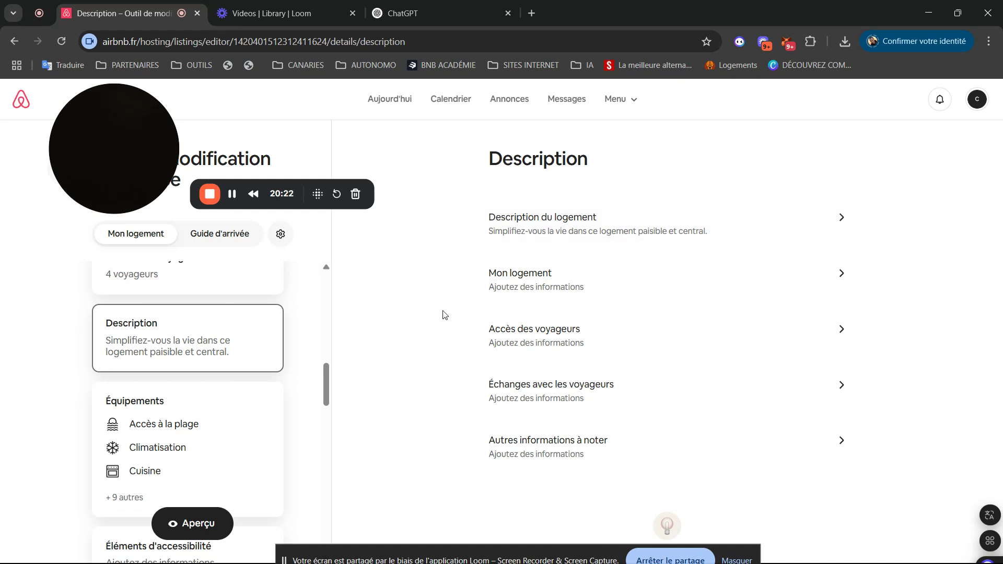
pyautogui.click(516, 289)
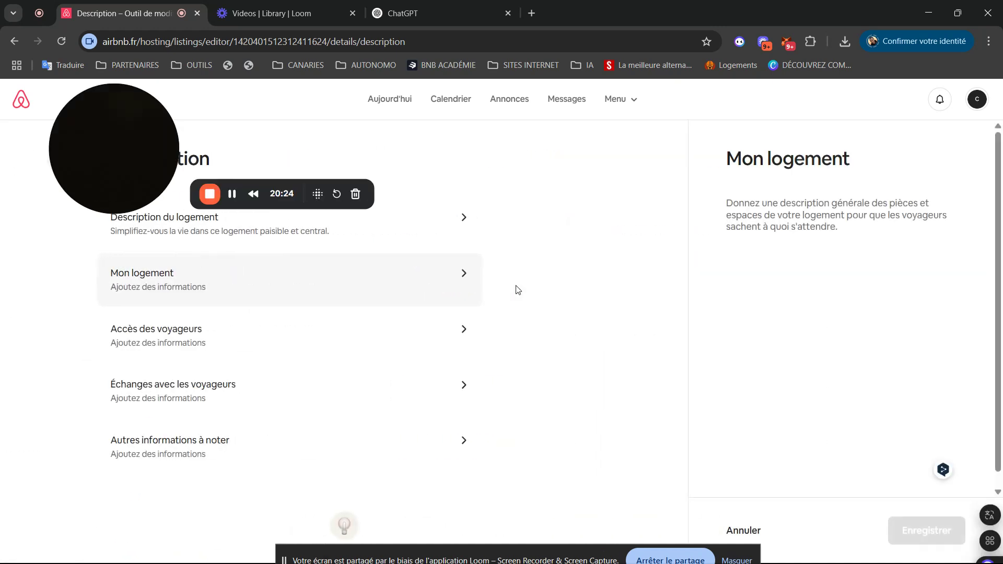
pyautogui.click(145, 351)
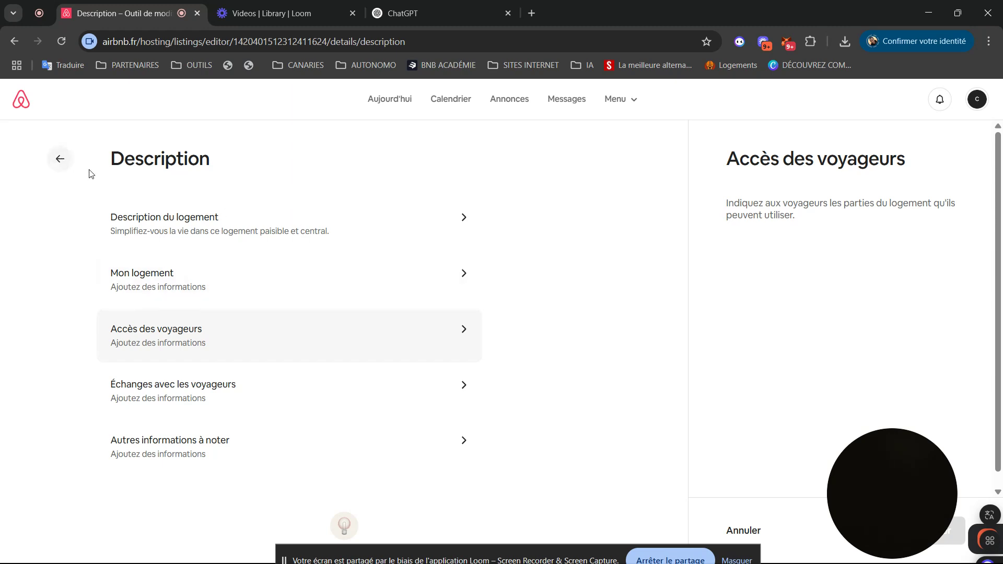
pyautogui.click(61, 160)
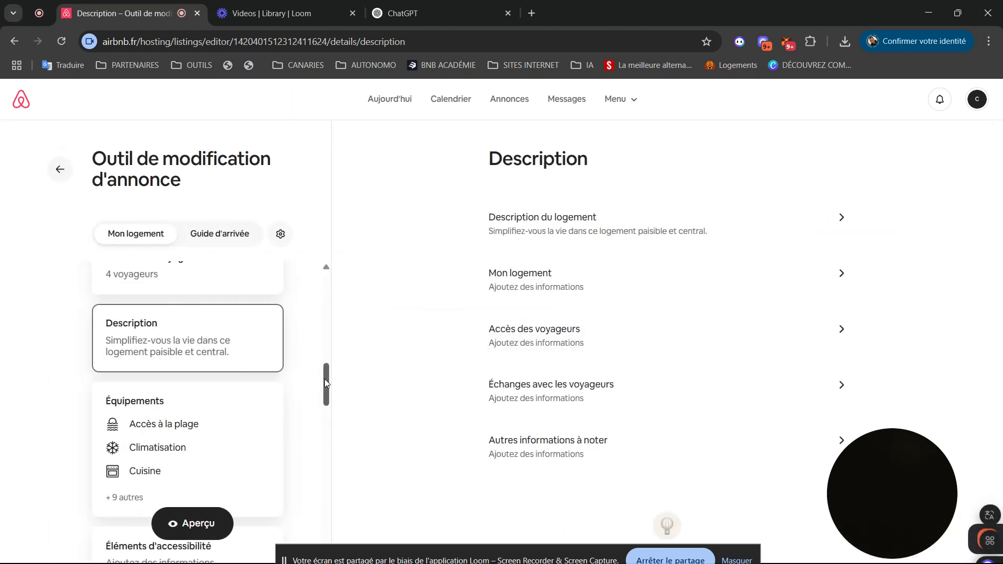
pyautogui.moveTo(325, 383); pyautogui.dragTo(318, 312)
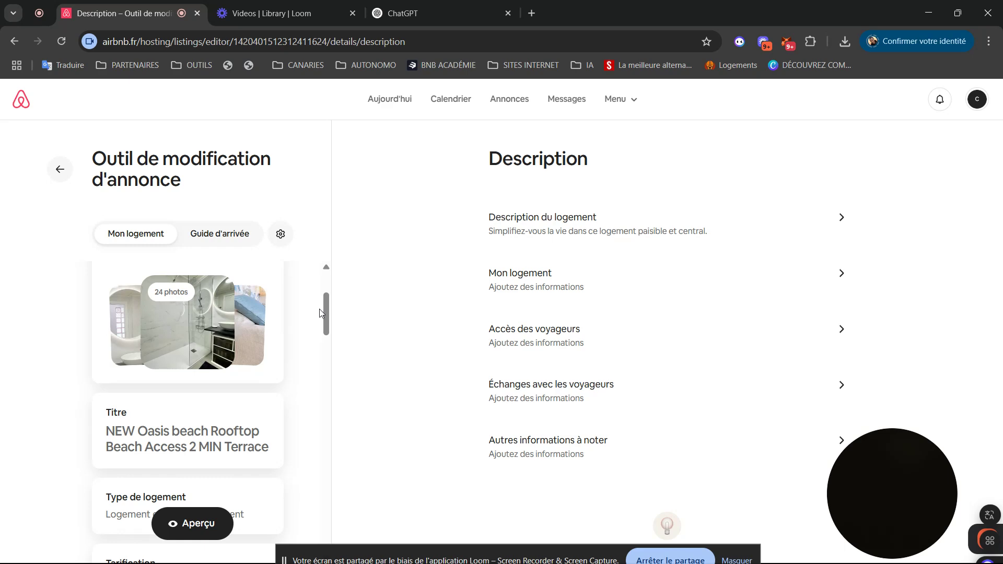
# - In the Langues preferences, add English as a second listing language and save it
pyautogui.click(281, 234)
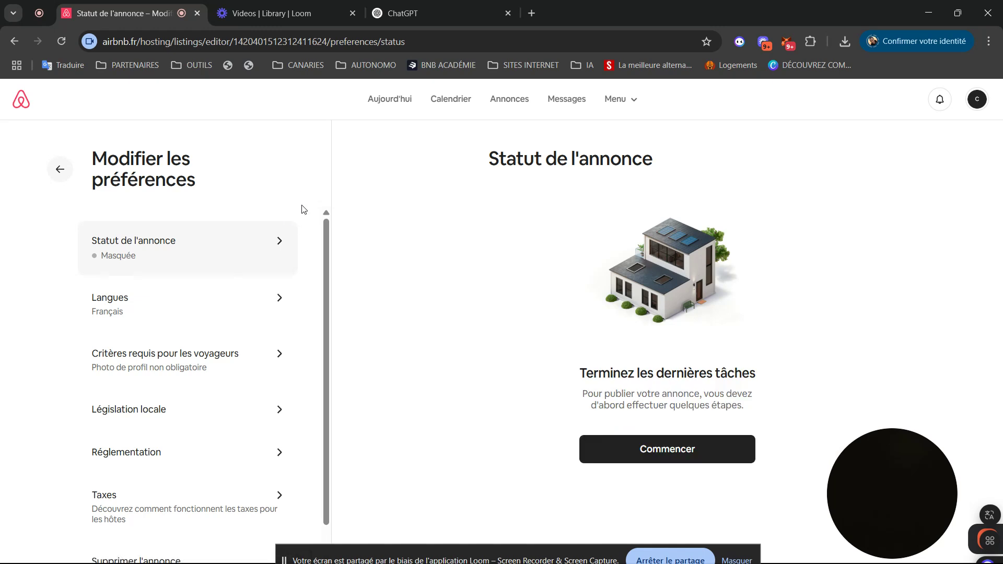
pyautogui.click(182, 312)
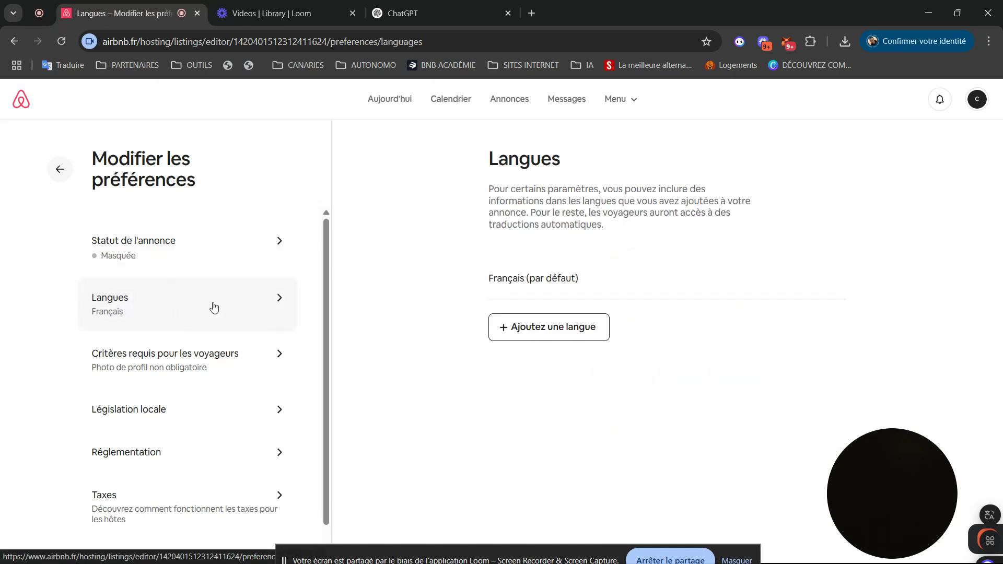
pyautogui.click(558, 329)
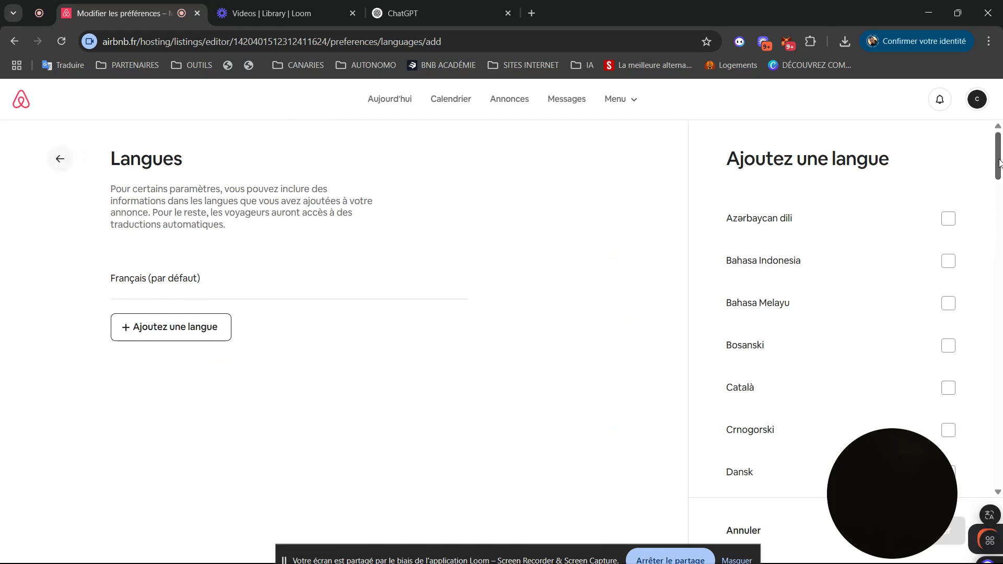
pyautogui.scroll(-5, 996, 188)
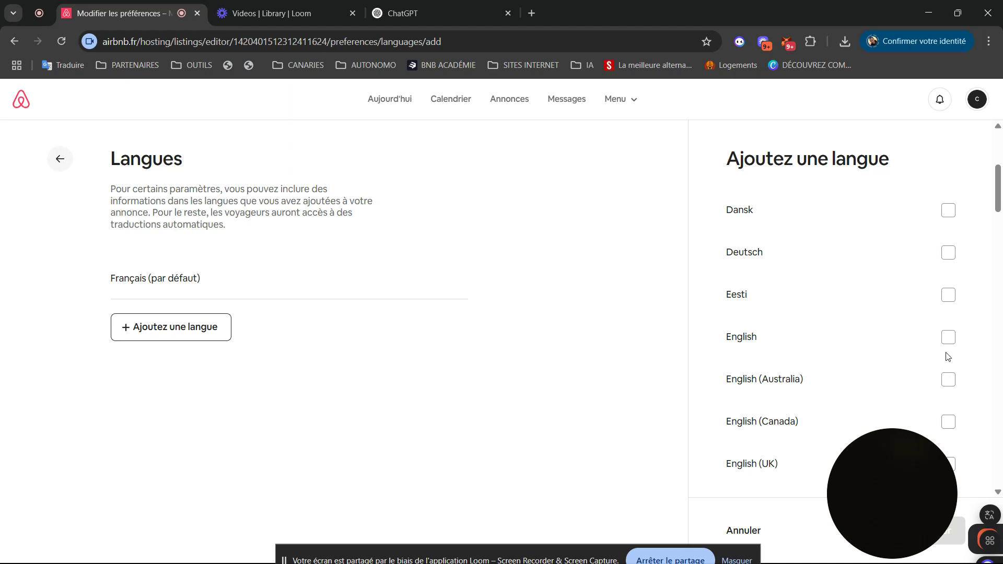
pyautogui.click(949, 337)
pyautogui.moveTo(904, 496); pyautogui.dragTo(883, 346)
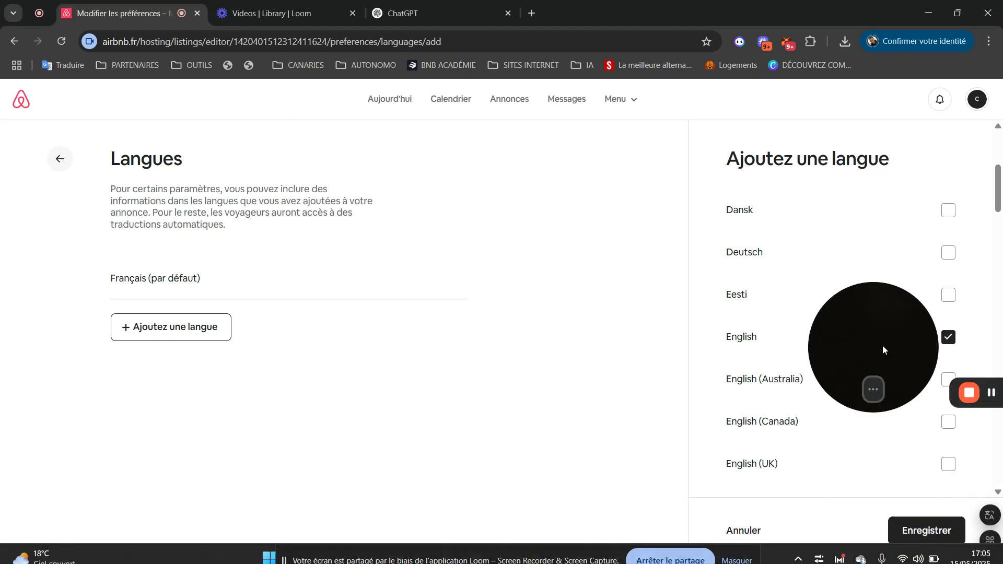
pyautogui.click(912, 533)
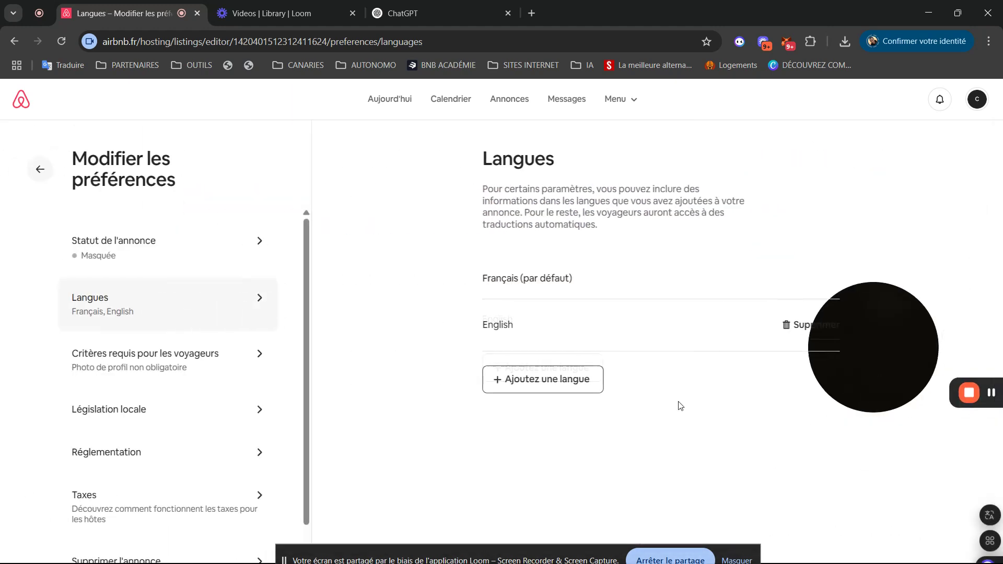
pyautogui.click(60, 169)
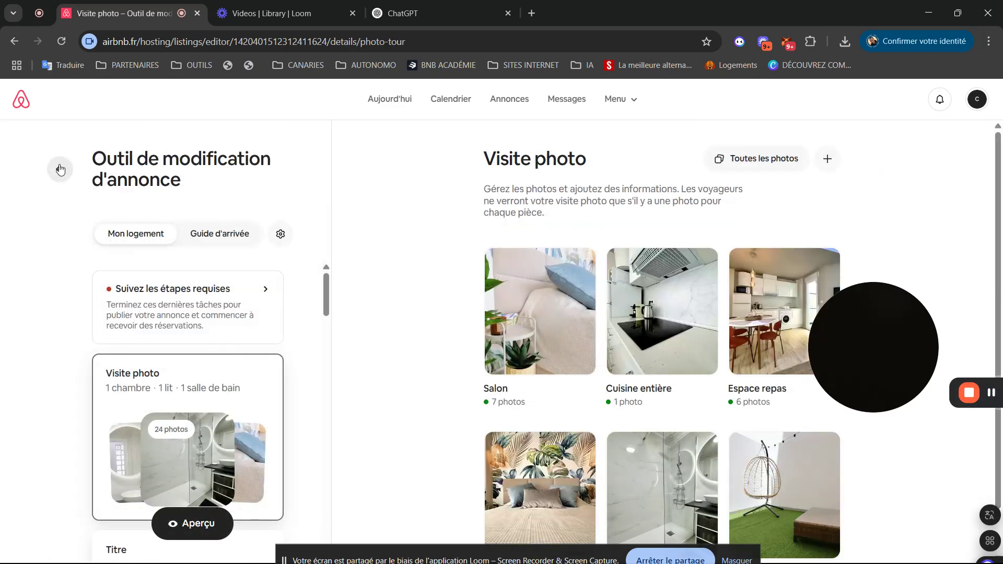
# - Open Description du logement, which now shows the French summary and an empty 500-character English field
pyautogui.scroll(-5, 324, 299)
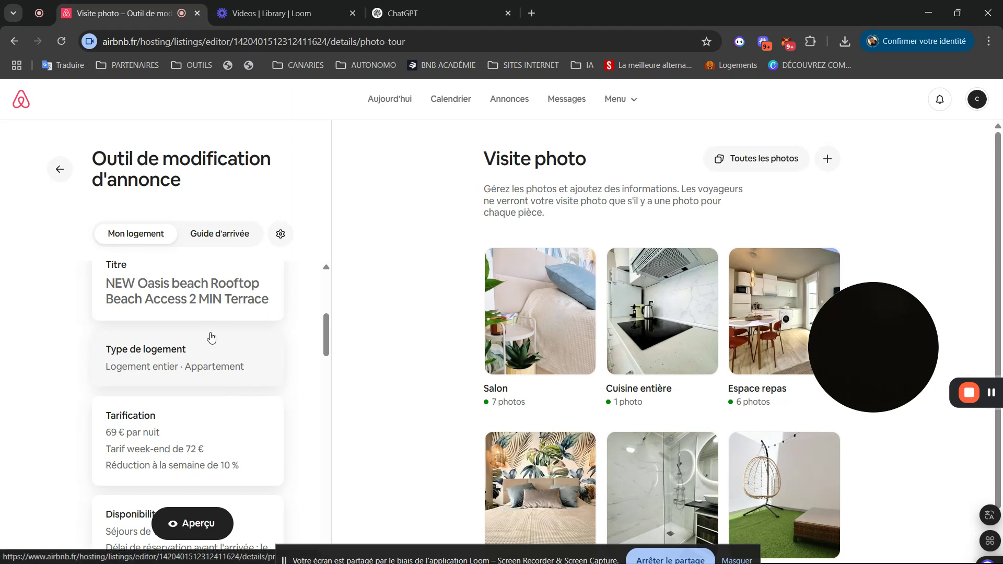
pyautogui.click(181, 354)
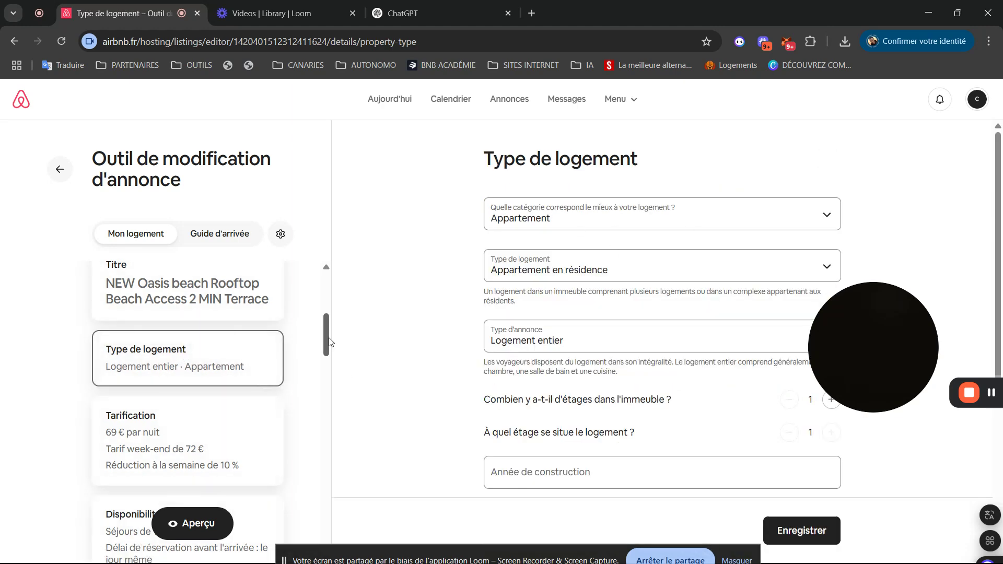
pyautogui.moveTo(326, 336); pyautogui.dragTo(330, 380)
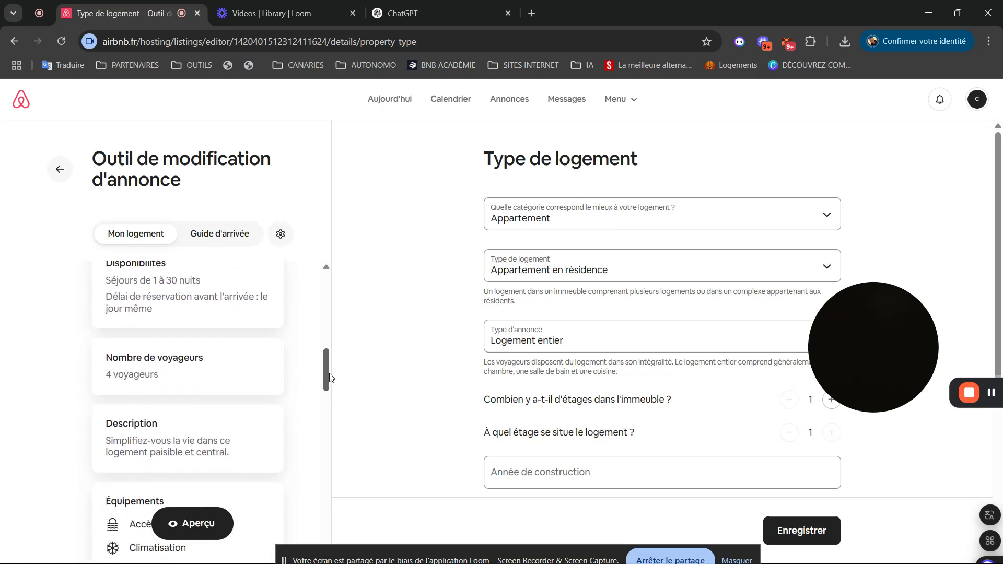
pyautogui.click(146, 443)
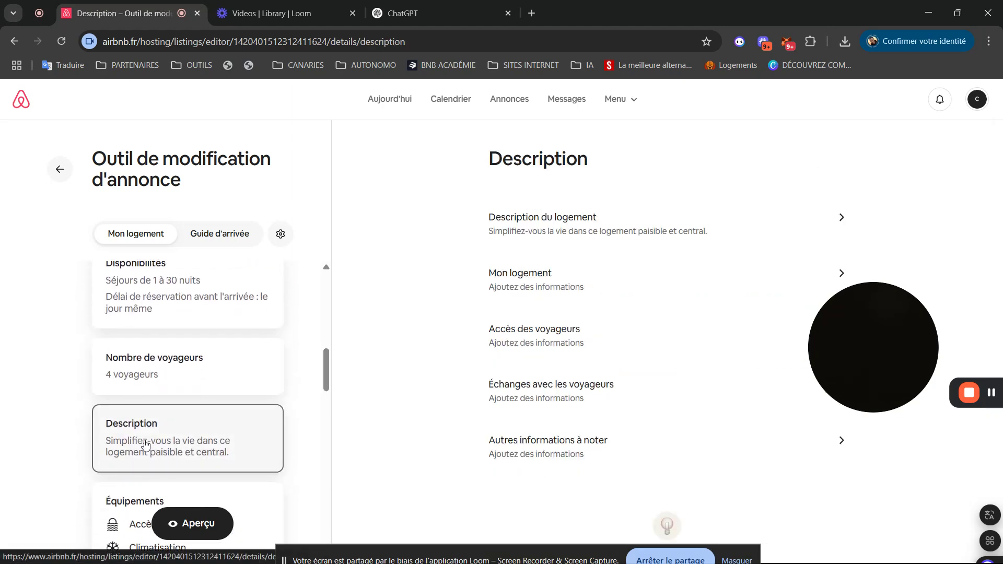
pyautogui.click(559, 230)
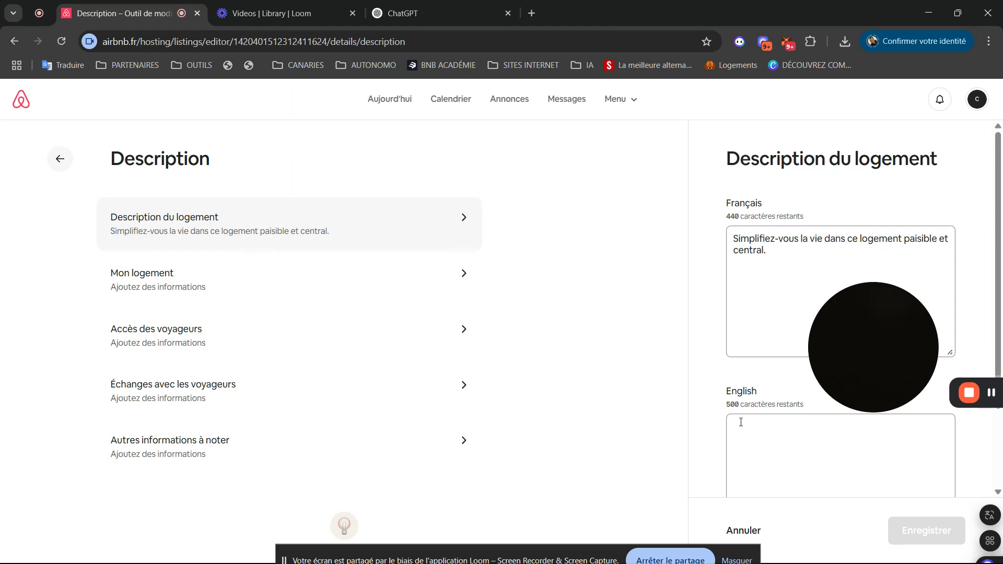
# - Leave the description editor, confirm Nombre de voyageurs is 4, and reopen the Description card
pyautogui.click(63, 155)
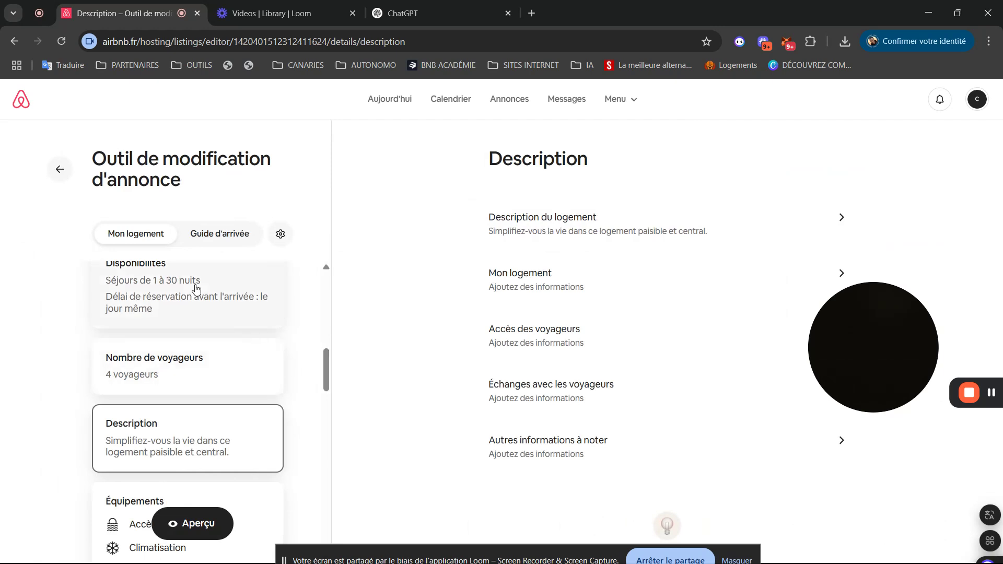
pyautogui.click(203, 358)
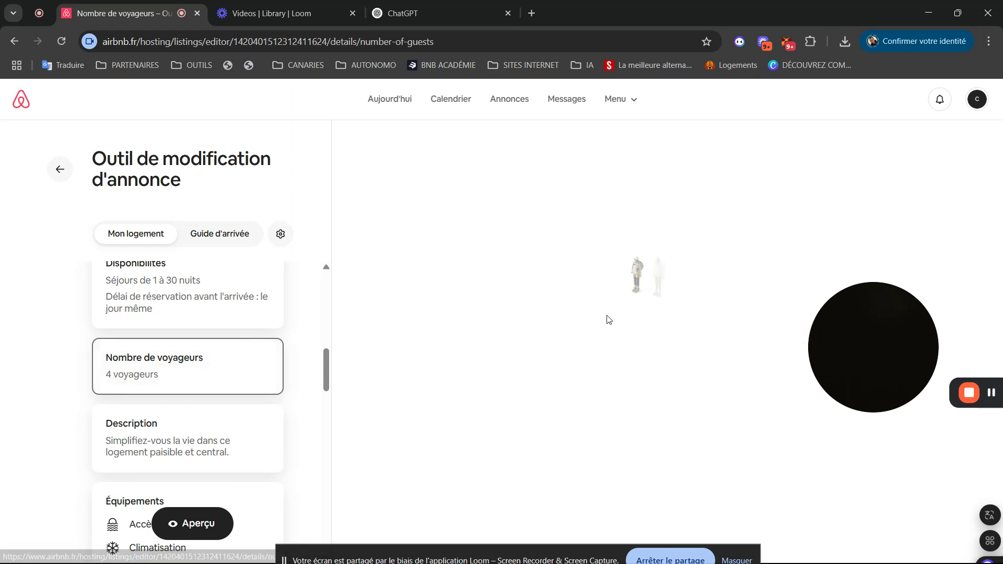
pyautogui.moveTo(851, 325); pyautogui.dragTo(838, 146)
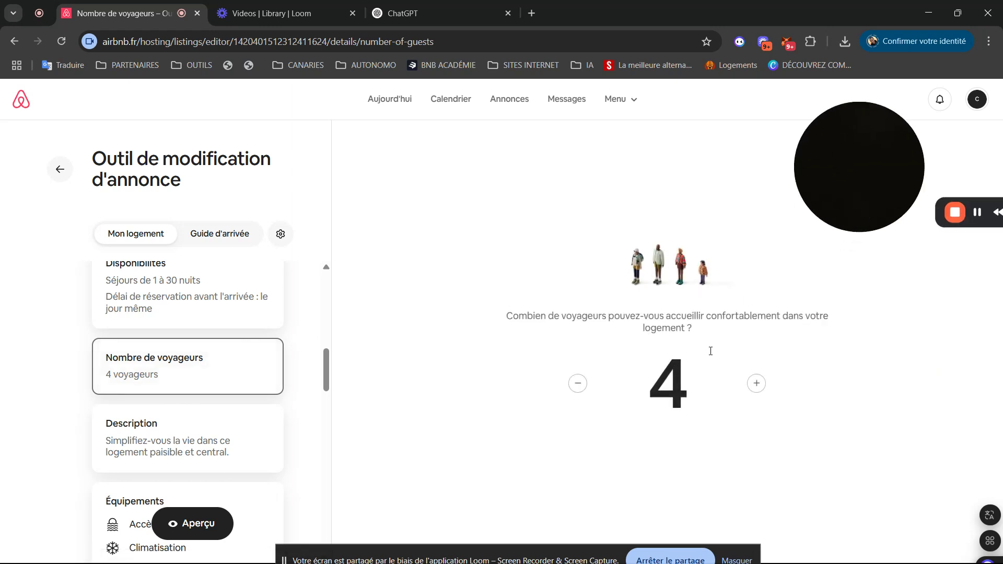
pyautogui.moveTo(326, 358)
pyautogui.mouseDown()
pyautogui.moveTo(321, 377)
pyautogui.moveTo(327, 361)
pyautogui.mouseUp()
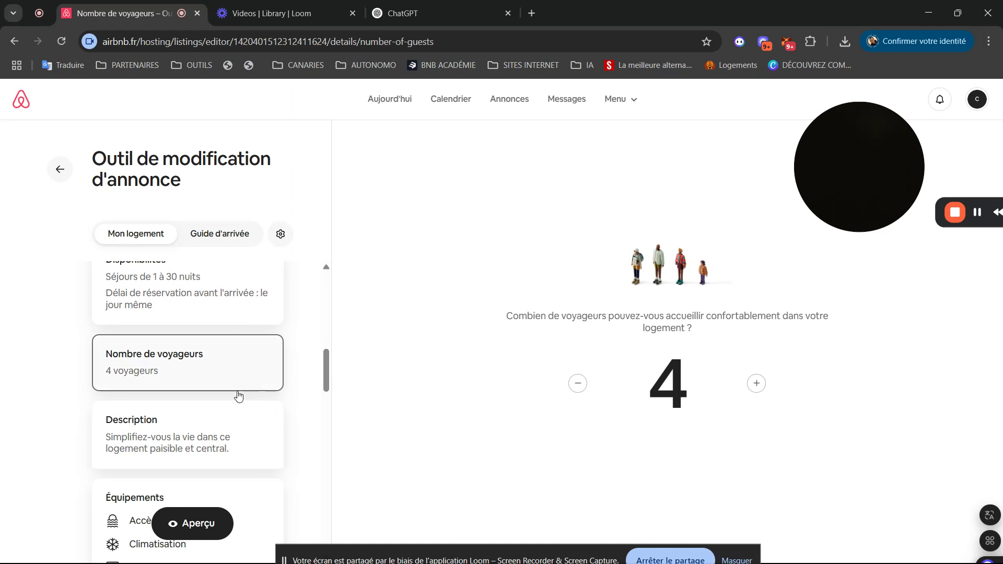
pyautogui.click(193, 442)
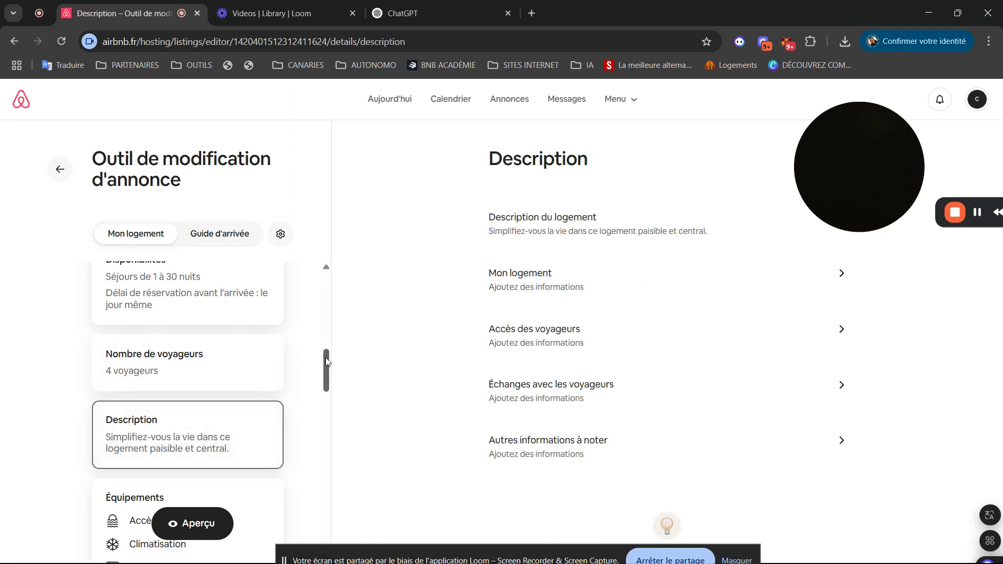
pyautogui.moveTo(326, 361); pyautogui.dragTo(324, 381)
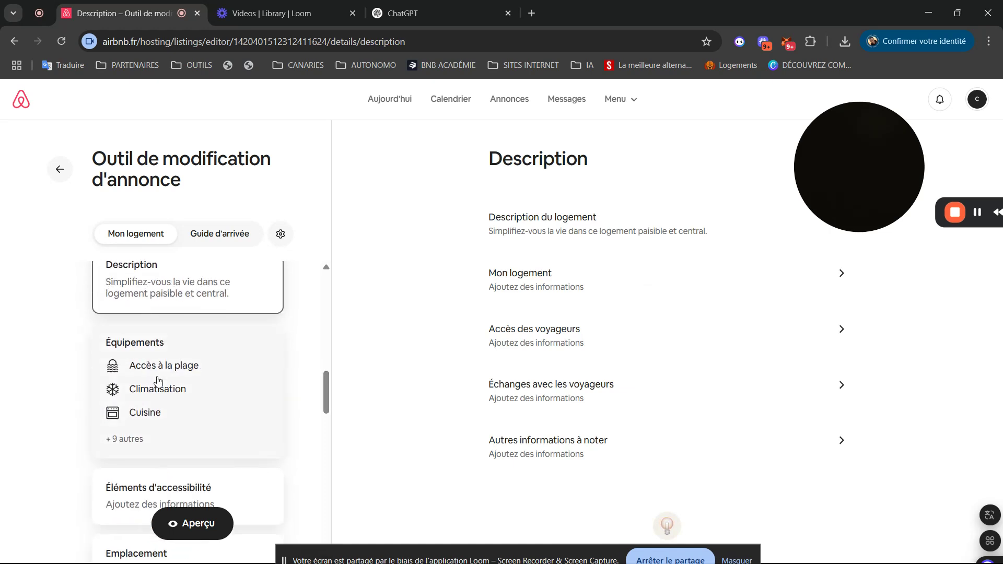
# - Open Équipements and review the current amenities, including beach access, air conditioning and detectors
pyautogui.click(182, 385)
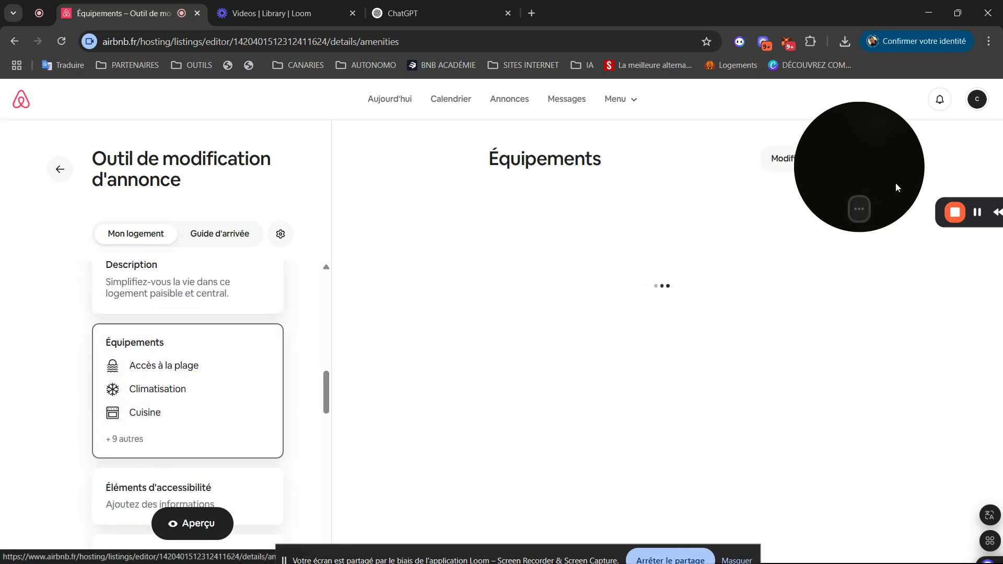
pyautogui.moveTo(869, 166); pyautogui.dragTo(91, 137)
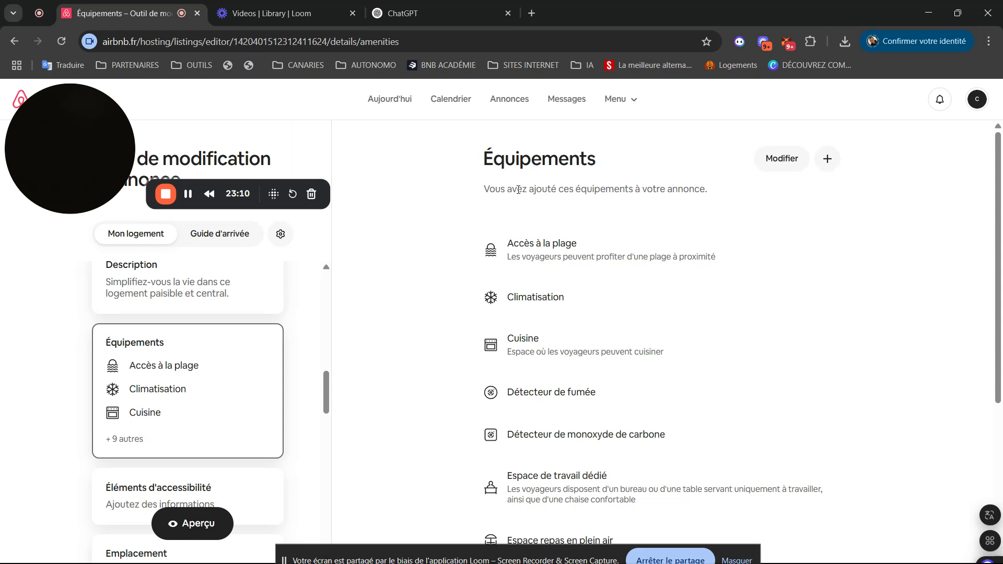
pyautogui.moveTo(996, 210); pyautogui.dragTo(970, 155)
pyautogui.moveTo(74, 153); pyautogui.dragTo(78, 141)
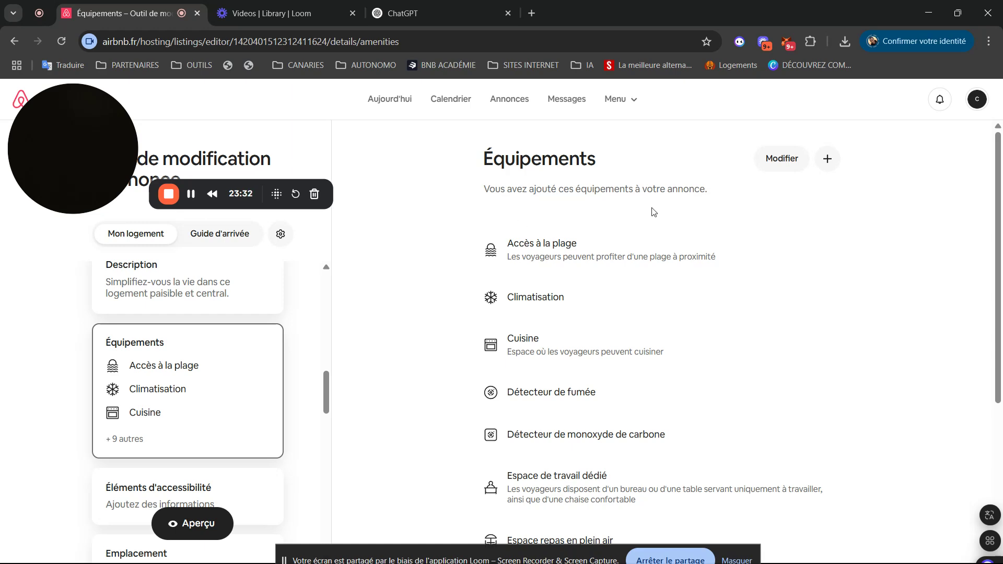
pyautogui.moveTo(998, 230); pyautogui.dragTo(1001, 333)
pyautogui.click(784, 160)
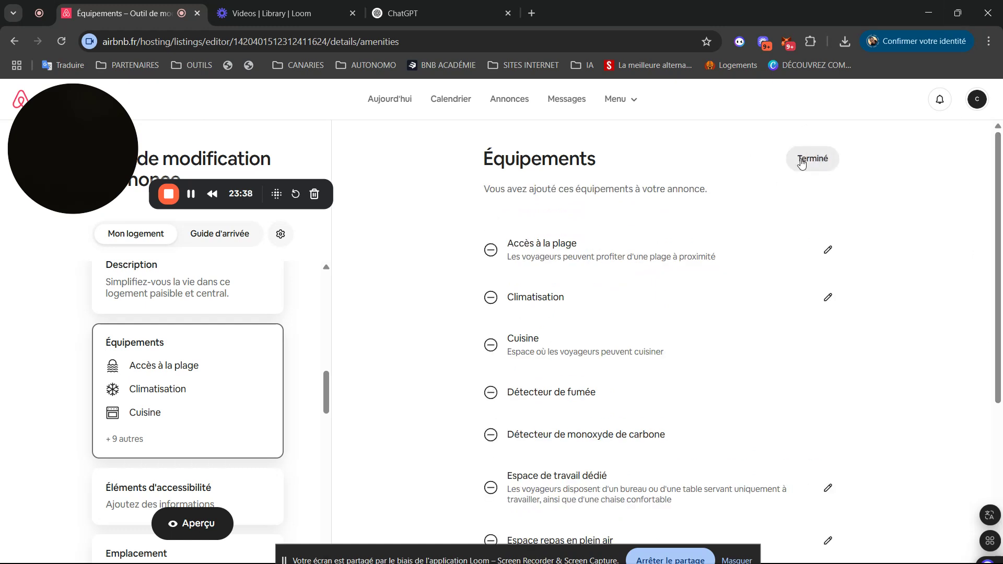
pyautogui.click(800, 160)
# - Add the Équipements de cuisine de base and Étendoir à linge amenities
pyautogui.click(828, 159)
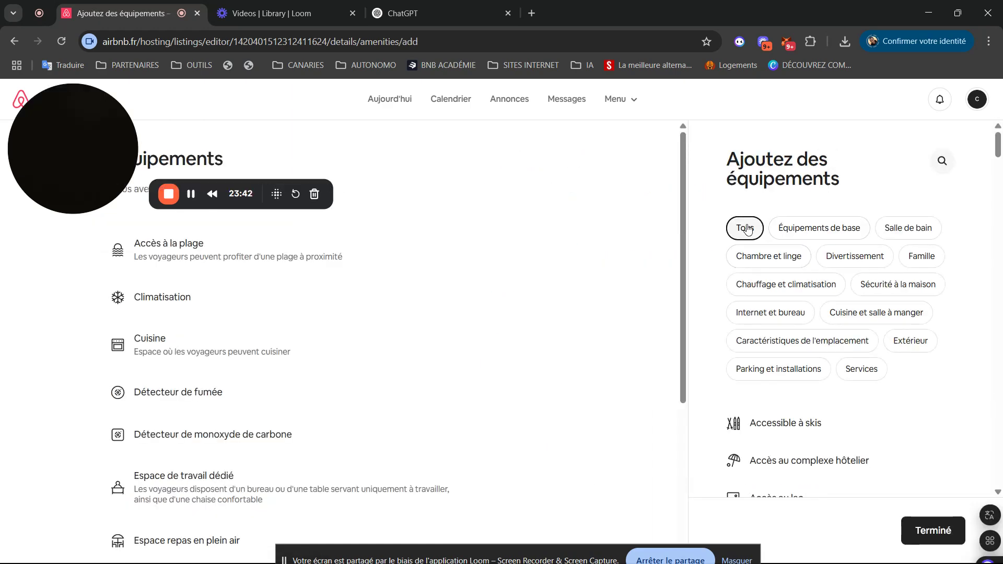
pyautogui.moveTo(999, 148); pyautogui.dragTo(1001, 517)
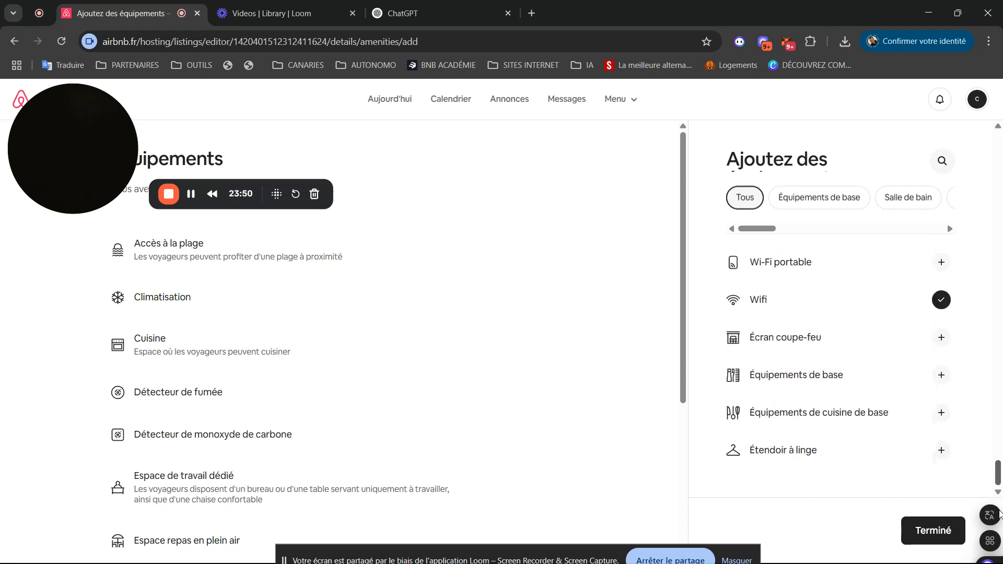
pyautogui.click(941, 414)
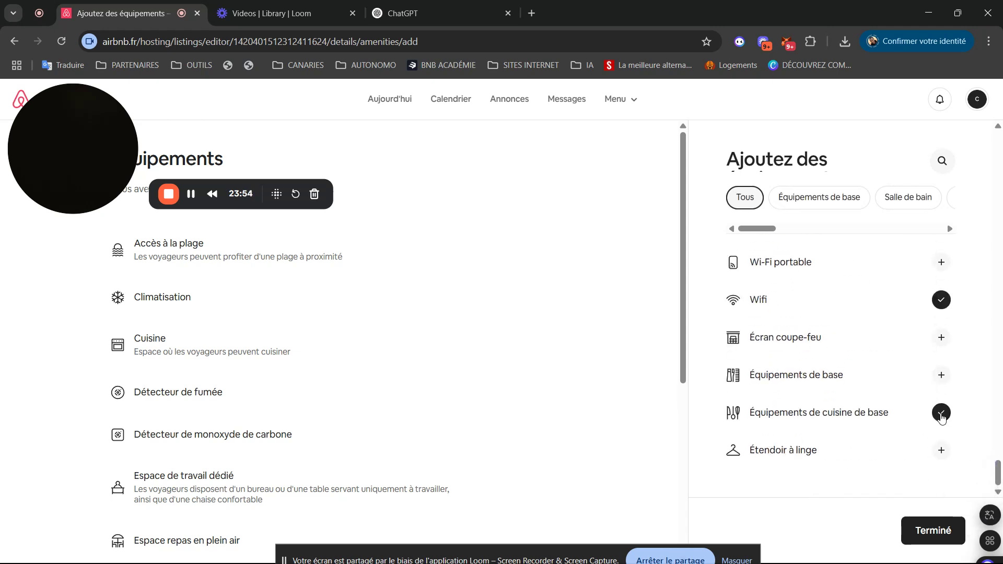
pyautogui.click(943, 455)
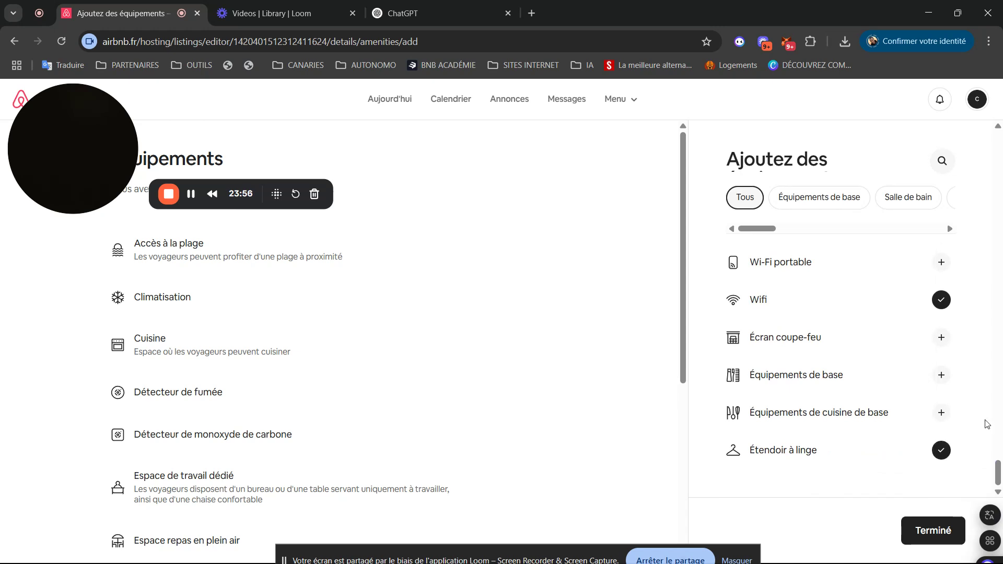
pyautogui.click(945, 452)
pyautogui.click(947, 453)
pyautogui.click(941, 414)
pyautogui.click(942, 413)
pyautogui.click(938, 421)
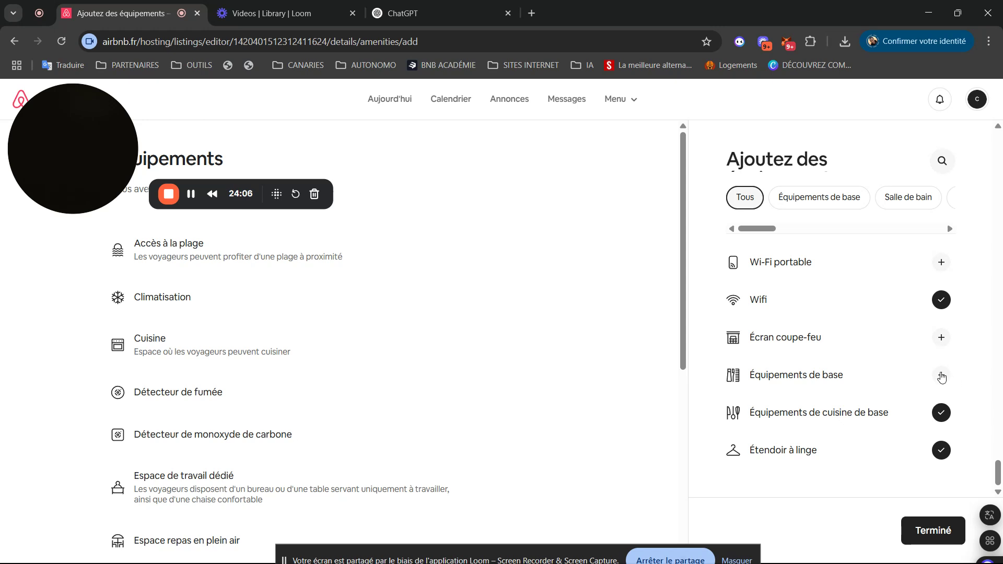
# - Add the Équipements de base and Vaisselle et couverts amenities
pyautogui.click(941, 376)
pyautogui.click(942, 375)
pyautogui.click(941, 376)
pyautogui.scroll(5, 1002, 444)
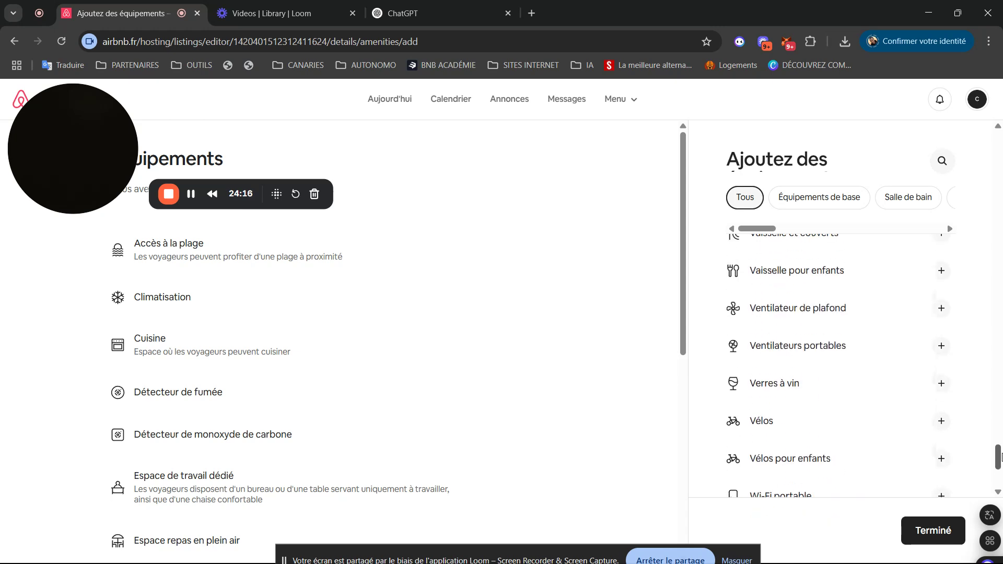
pyautogui.scroll(3, 1001, 455)
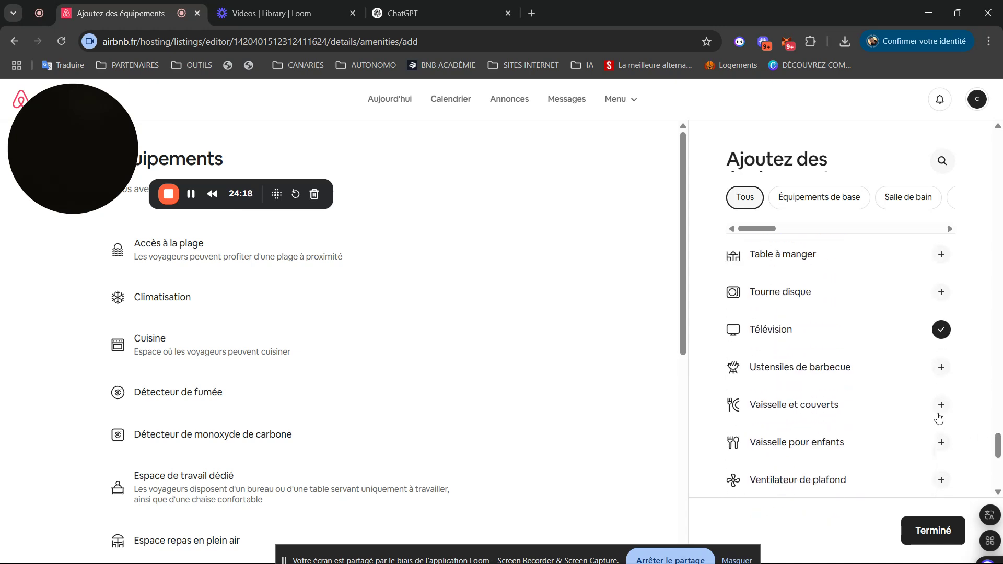
pyautogui.click(943, 410)
pyautogui.click(941, 256)
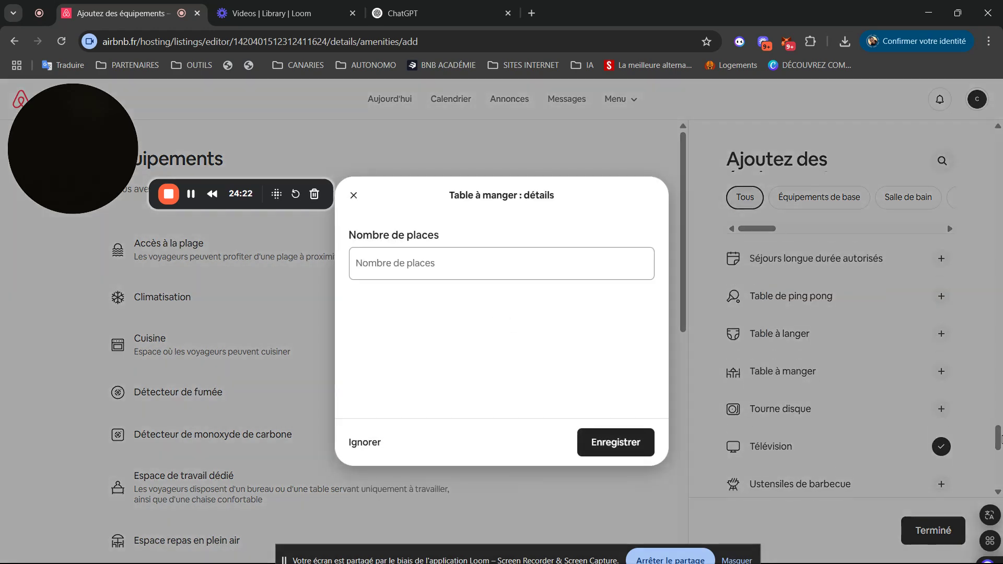
# - Add the Table à manger with 4 seats and finish the amenities with Terminé
pyautogui.click(514, 270)
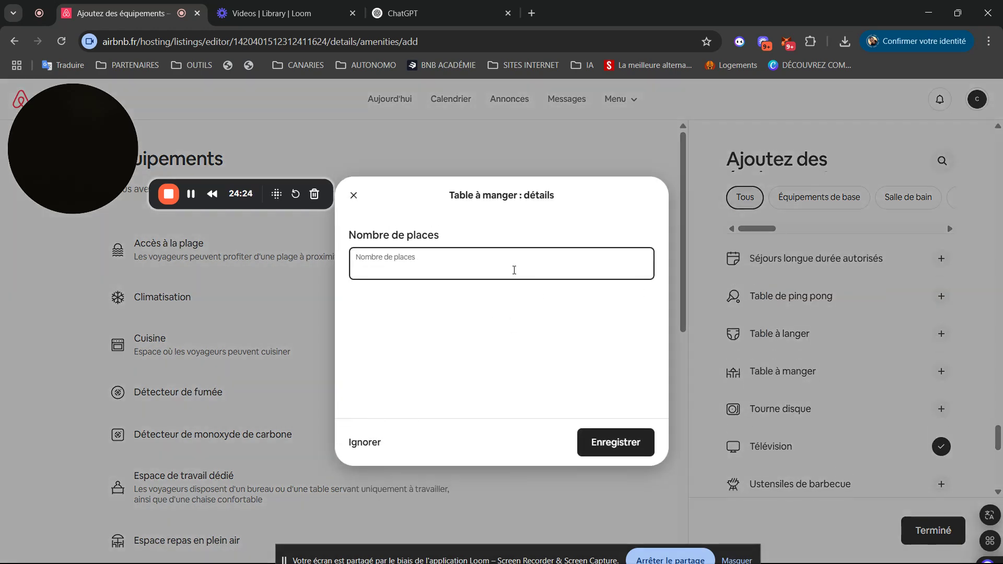
pyautogui.click(588, 447)
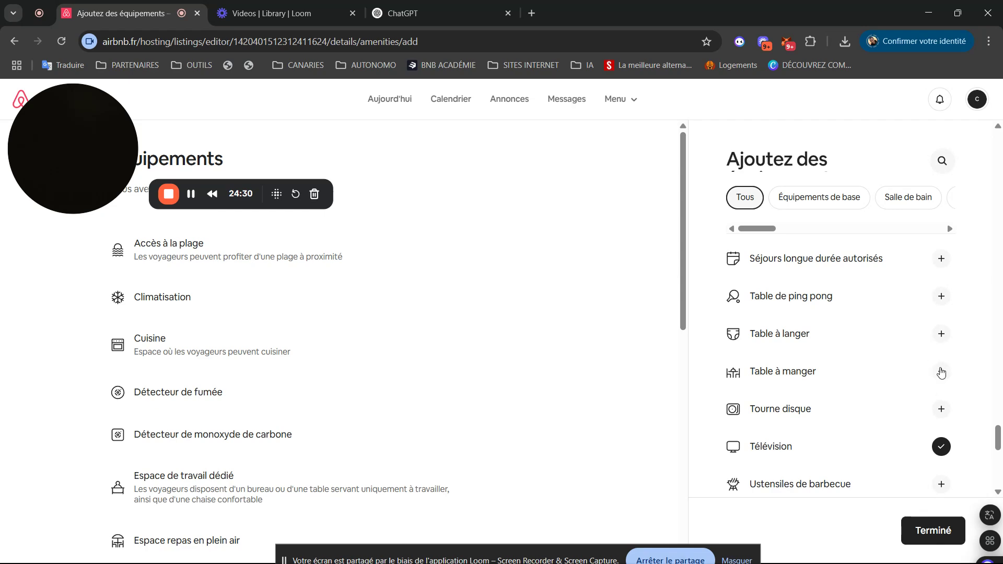
pyautogui.click(938, 371)
pyautogui.click(942, 377)
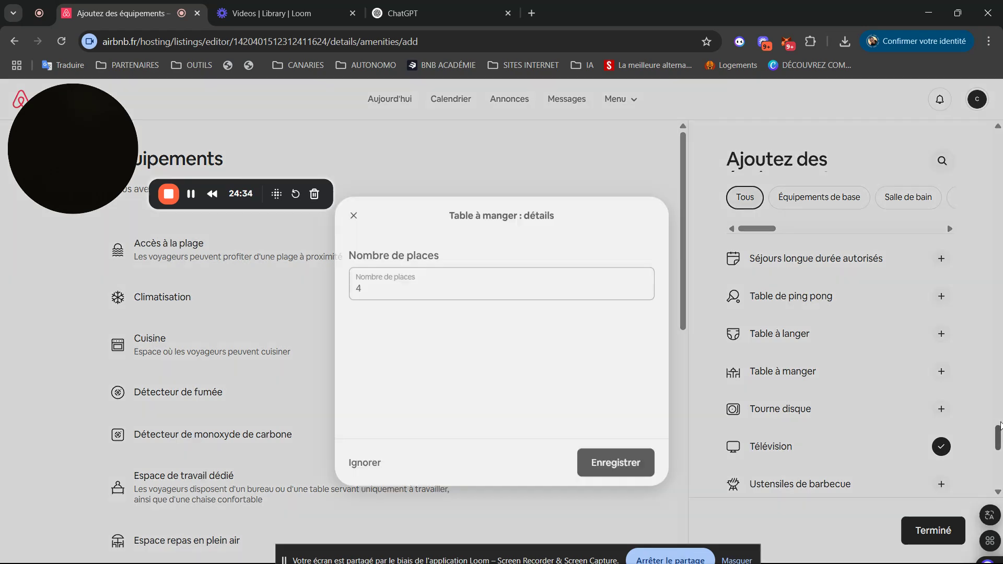
pyautogui.moveTo(1000, 434); pyautogui.dragTo(1000, 420)
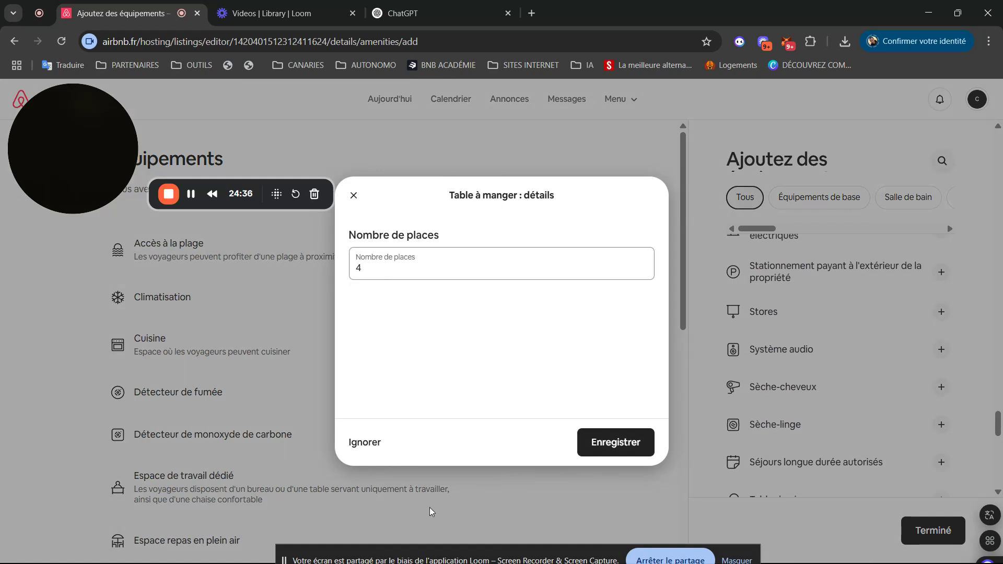
pyautogui.click(364, 440)
pyautogui.moveTo(74, 163)
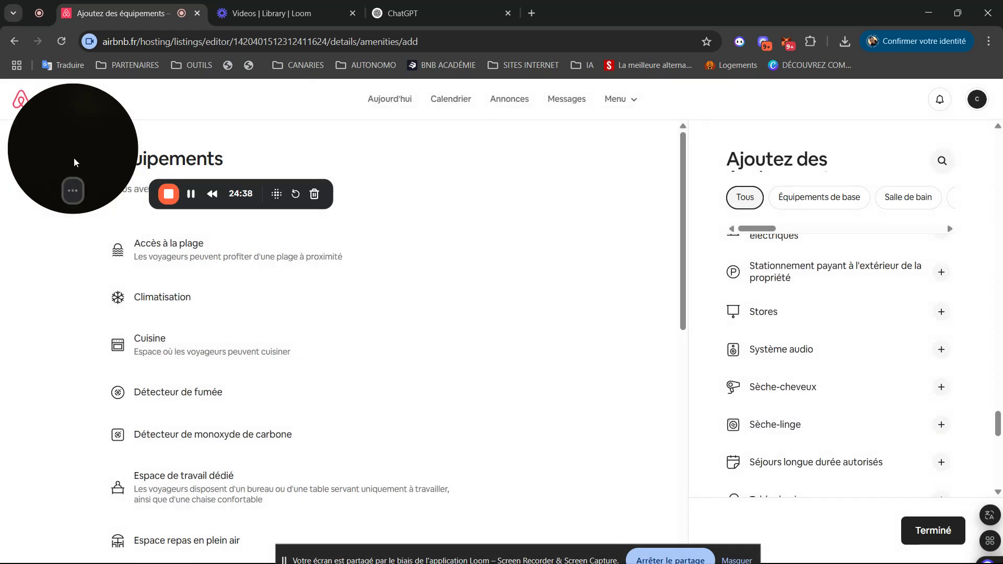
pyautogui.moveTo(74, 162); pyautogui.dragTo(907, 518)
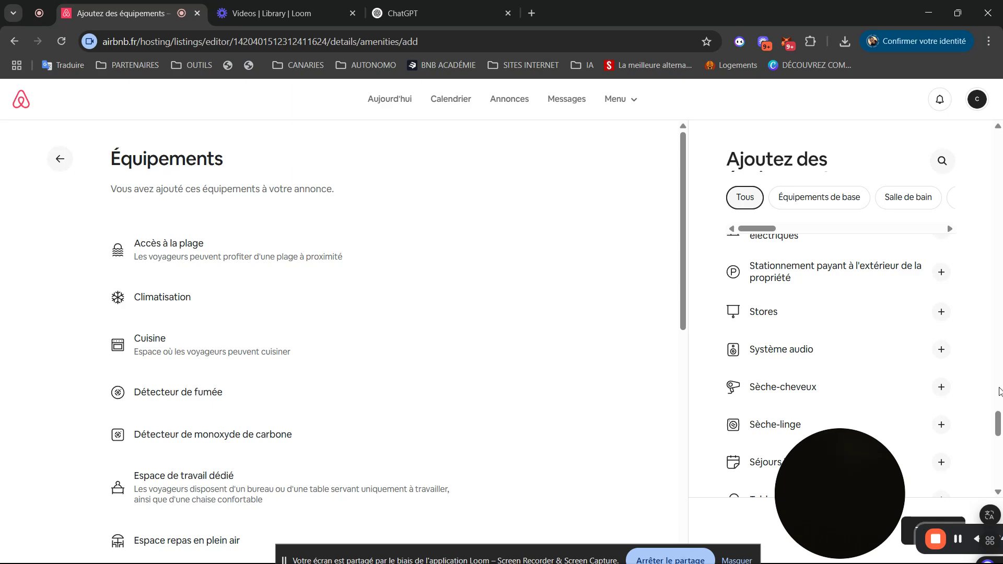
pyautogui.moveTo(858, 466); pyautogui.dragTo(797, 117)
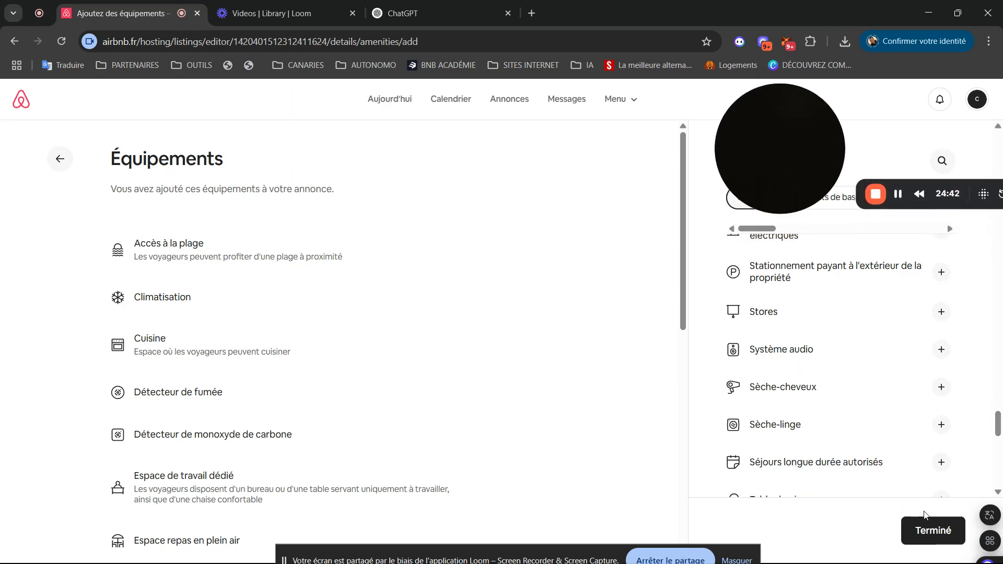
pyautogui.click(926, 527)
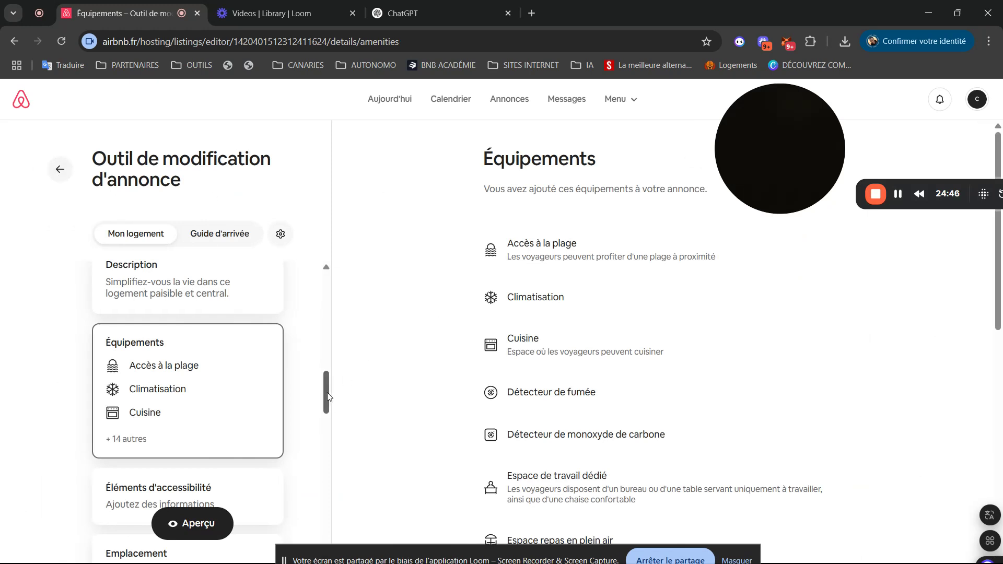
# - In Éléments d'accessibilité, mark Stationnement réservé as available, then leave without saving
pyautogui.moveTo(324, 391); pyautogui.dragTo(322, 416)
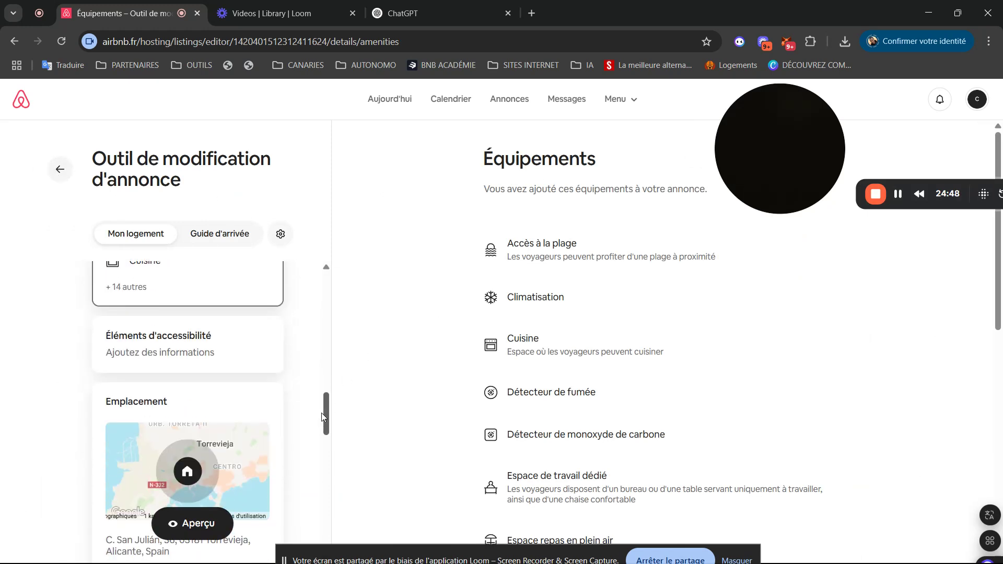
pyautogui.click(135, 355)
pyautogui.moveTo(763, 132); pyautogui.dragTo(55, 98)
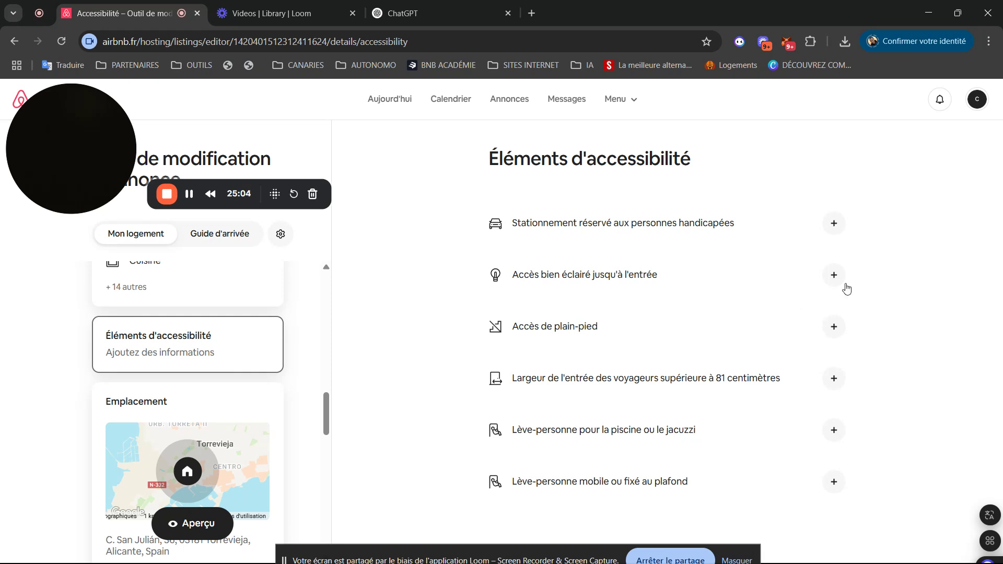
pyautogui.click(834, 224)
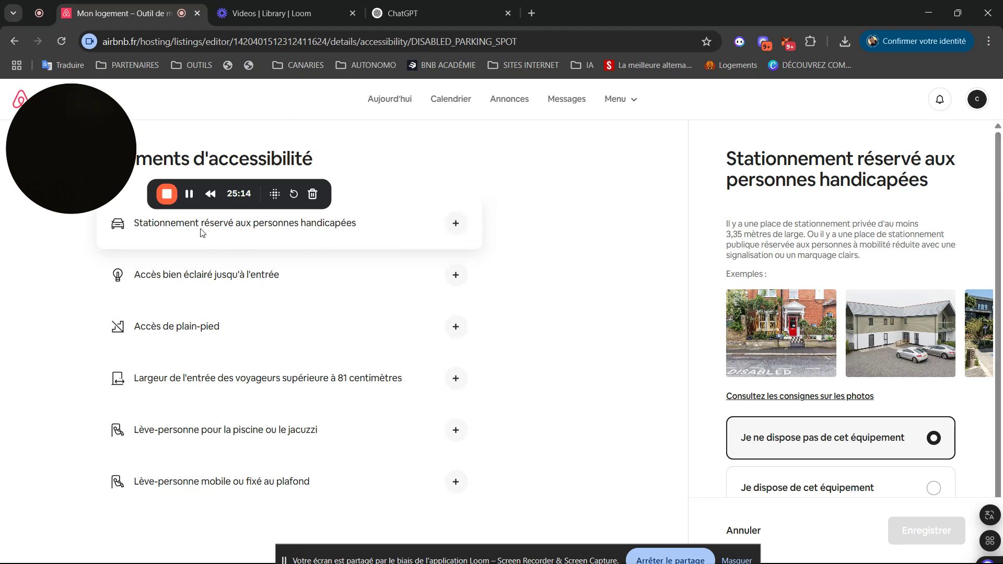
pyautogui.scroll(-1, 732, 444)
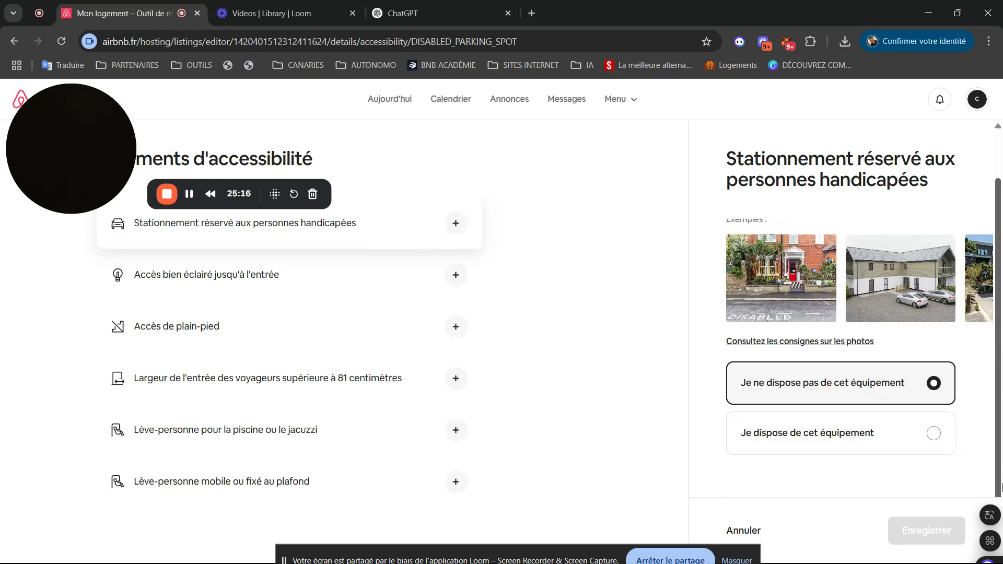
pyautogui.click(925, 442)
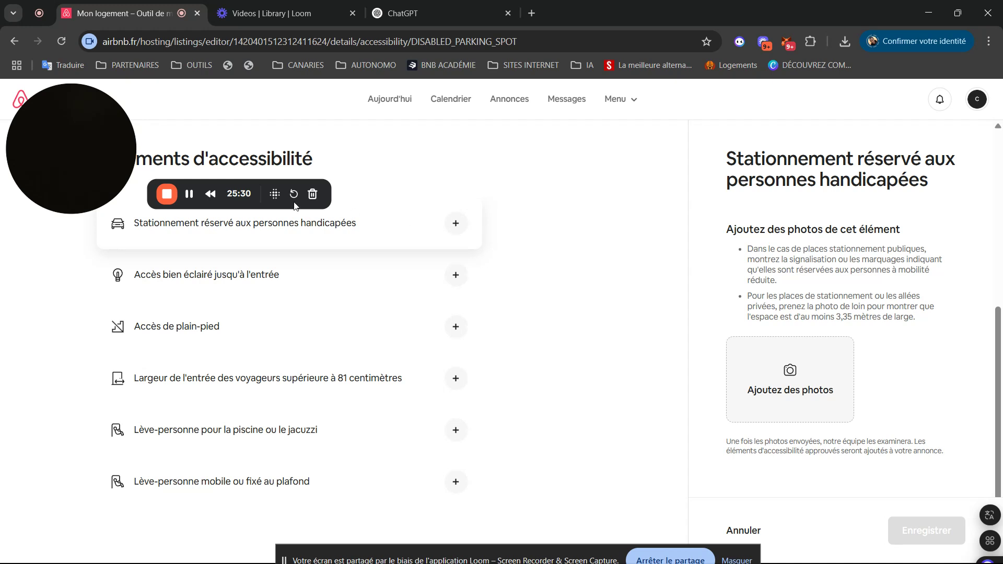
pyautogui.moveTo(218, 202); pyautogui.dragTo(648, 113)
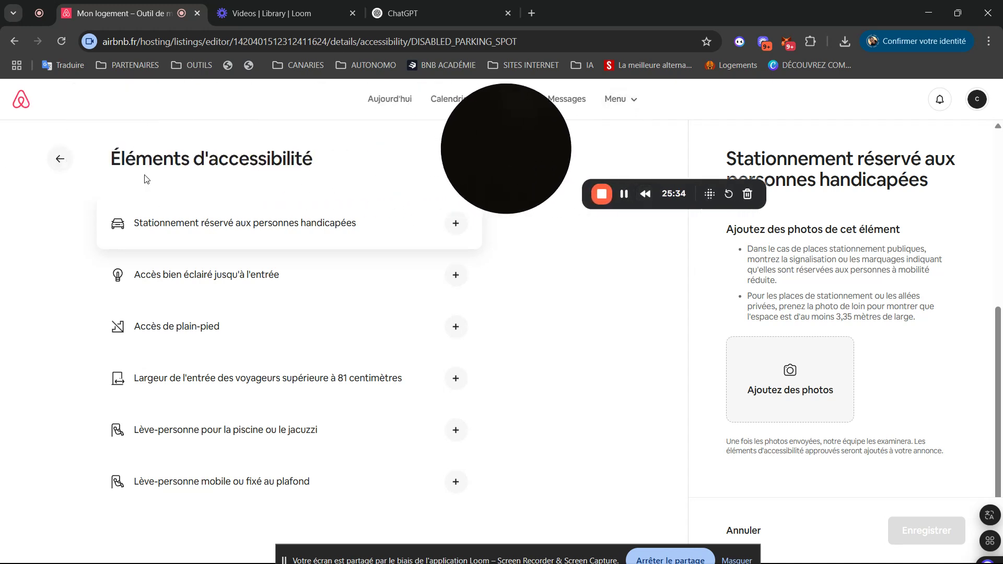
pyautogui.click(60, 161)
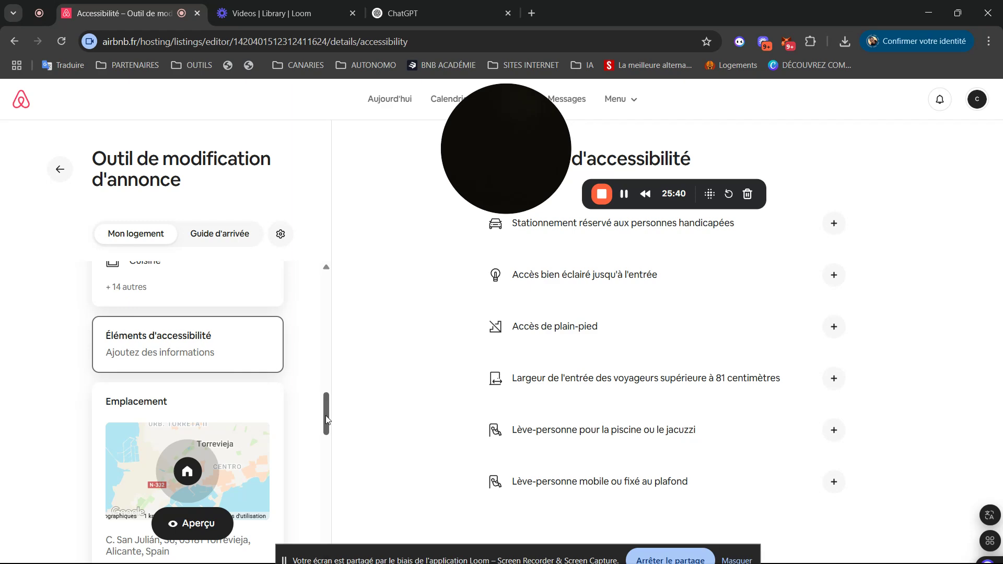
pyautogui.moveTo(326, 418)
pyautogui.mouseDown()
pyautogui.moveTo(321, 464)
pyautogui.moveTo(324, 416)
pyautogui.moveTo(324, 424)
pyautogui.mouseUp()
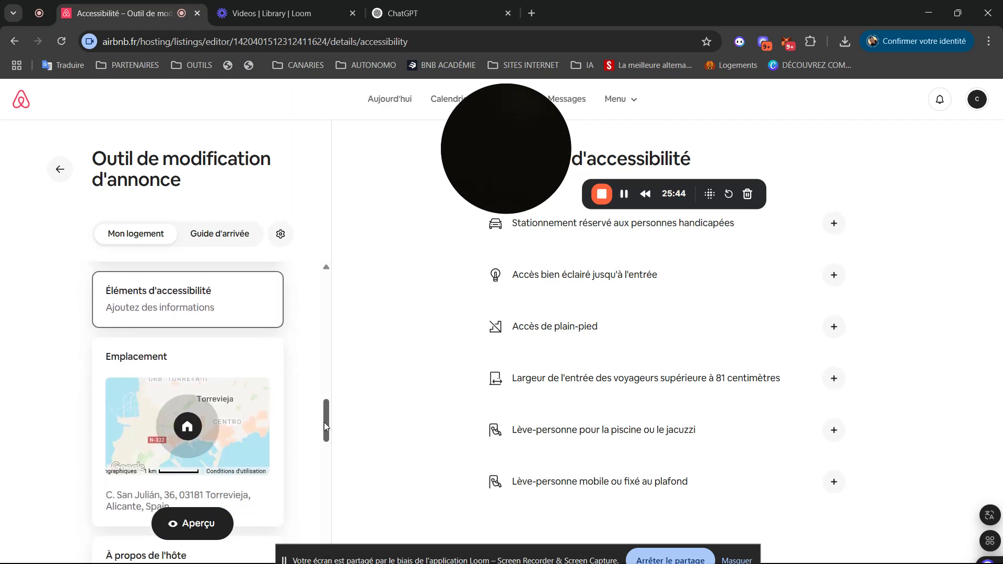
# - On the Emplacement page, view Partage de l'emplacement, which shows the home's precise location
pyautogui.click(159, 362)
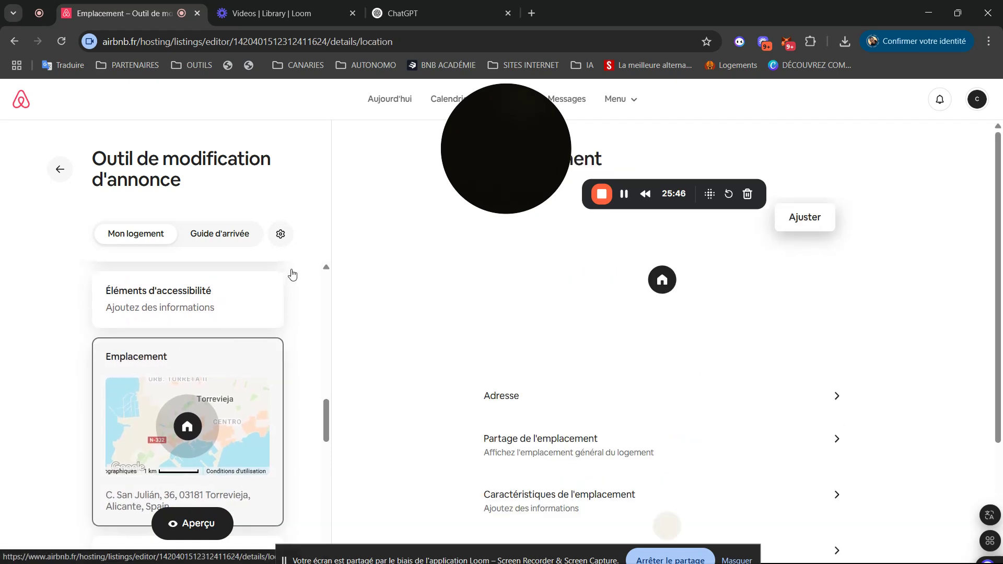
pyautogui.moveTo(476, 159); pyautogui.dragTo(13, 145)
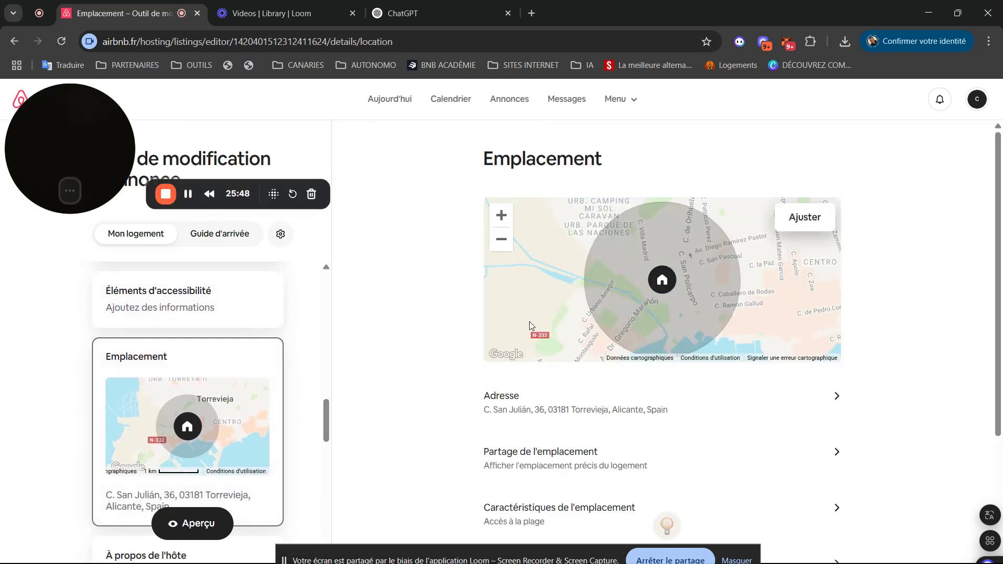
pyautogui.scroll(-3, 1000, 226)
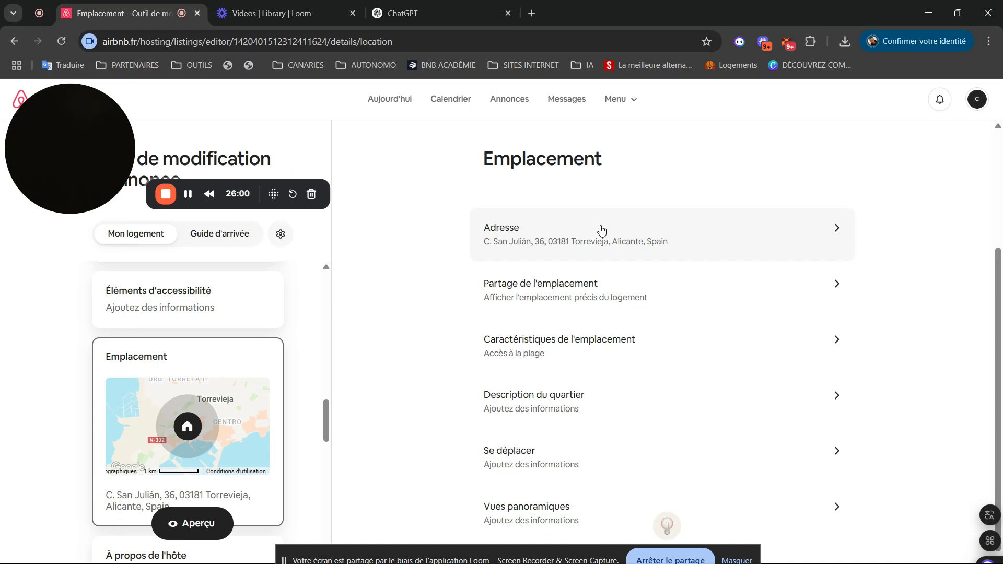
pyautogui.click(530, 294)
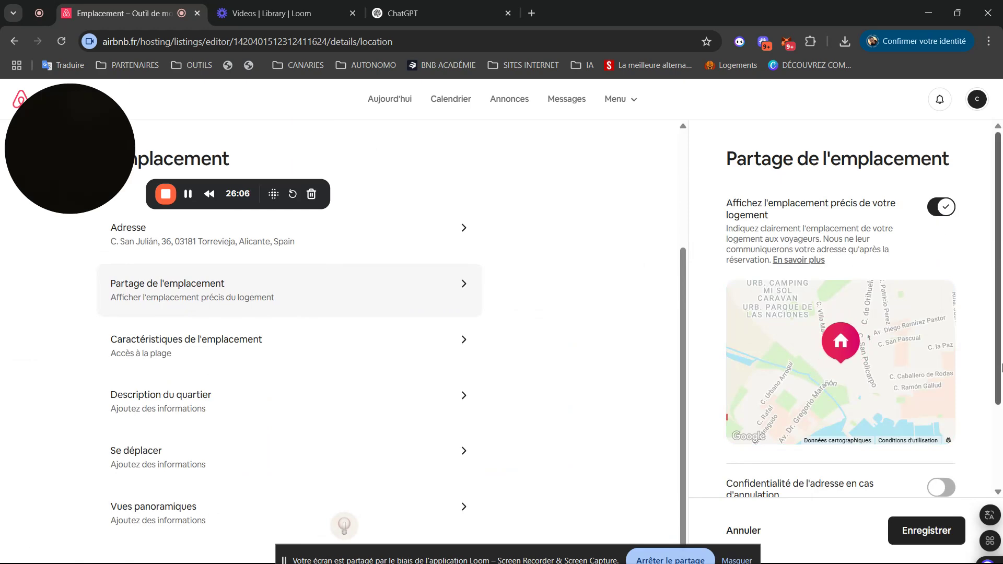
pyautogui.rightClick(1000, 367)
pyautogui.rightClick(999, 392)
pyautogui.click(1000, 392)
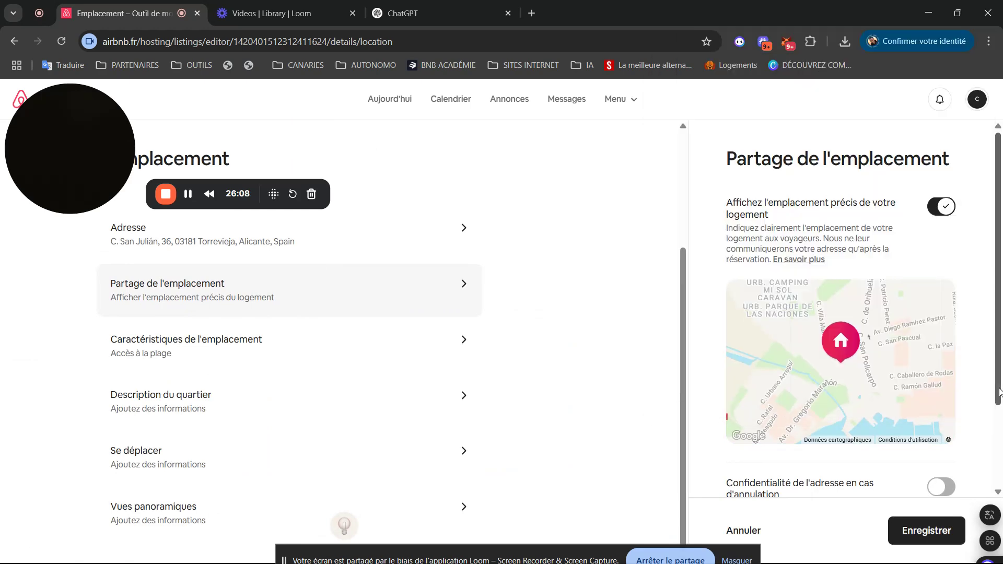
pyautogui.moveTo(1000, 391); pyautogui.dragTo(999, 361)
pyautogui.moveTo(125, 162); pyautogui.dragTo(642, 479)
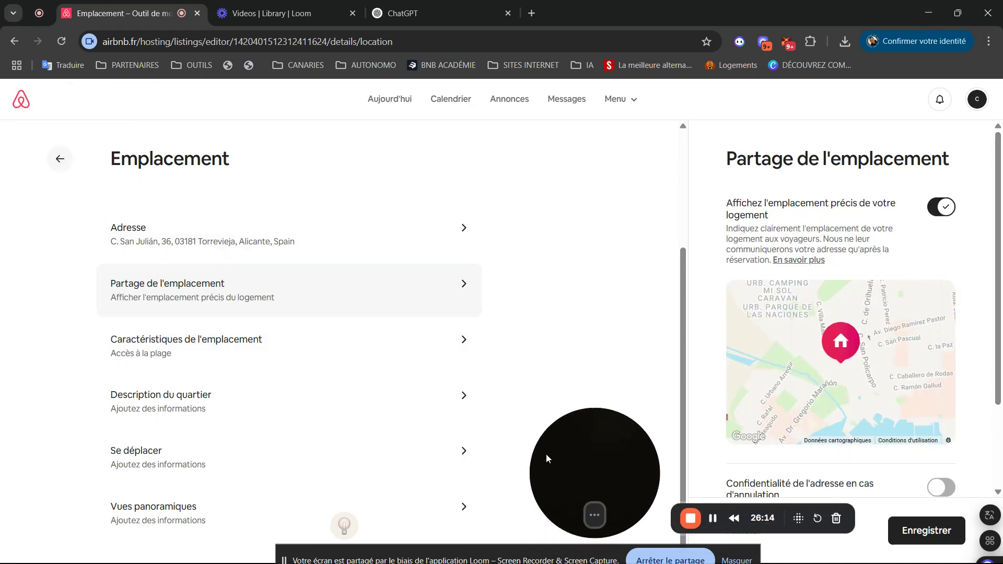
pyautogui.rightClick(197, 98)
pyautogui.click(140, 297)
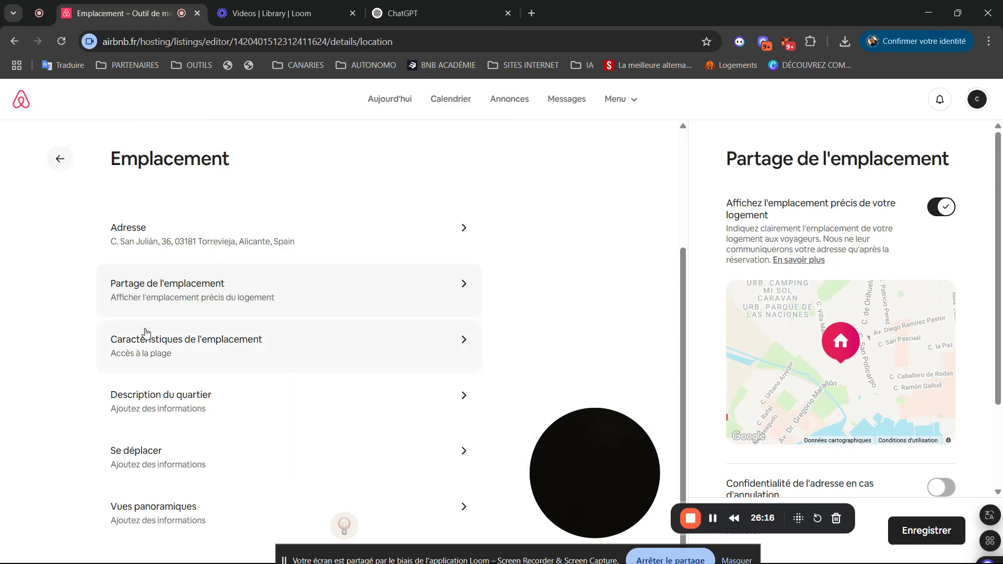
# - Switch on Entrée privée and Front de mer under Caractéristiques de l'emplacement and save
pyautogui.click(139, 349)
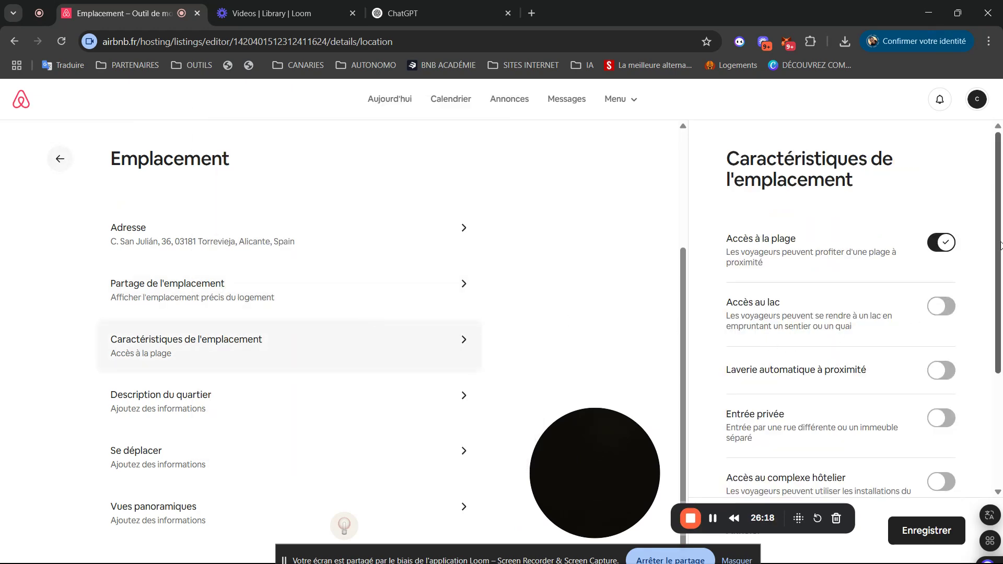
pyautogui.moveTo(1000, 245); pyautogui.dragTo(1002, 315)
pyautogui.click(941, 313)
pyautogui.rightClick(946, 314)
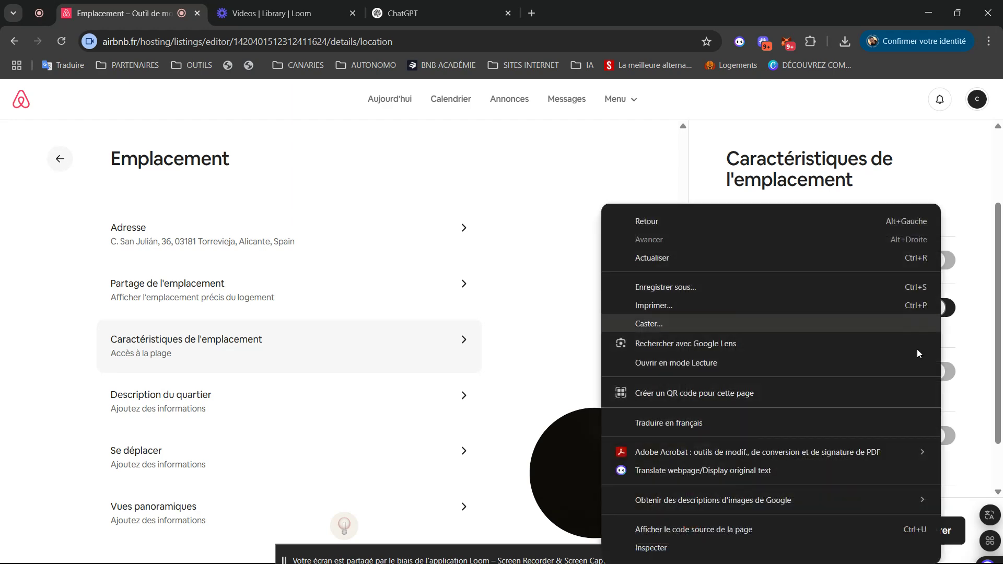
pyautogui.click(947, 304)
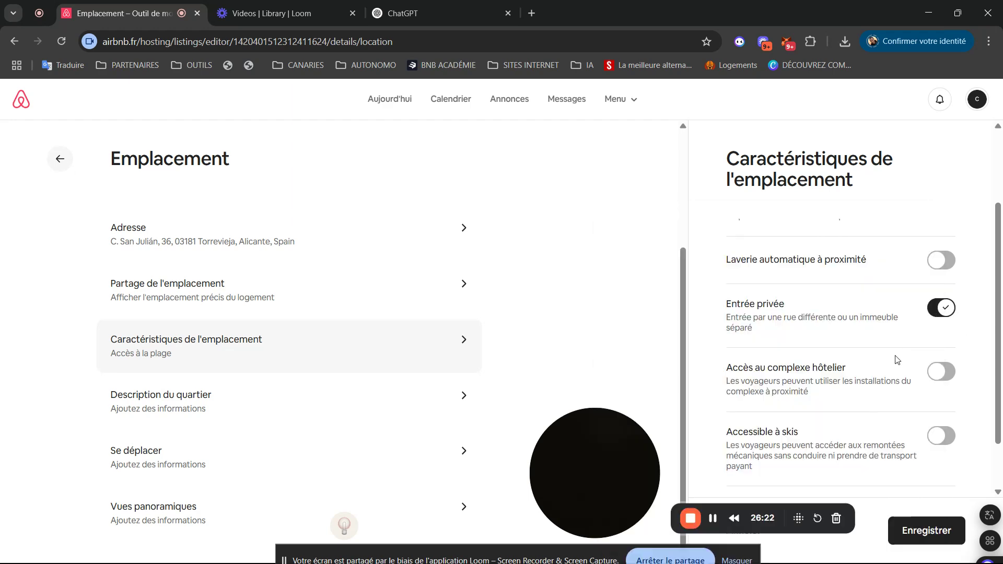
pyautogui.scroll(-1, 936, 423)
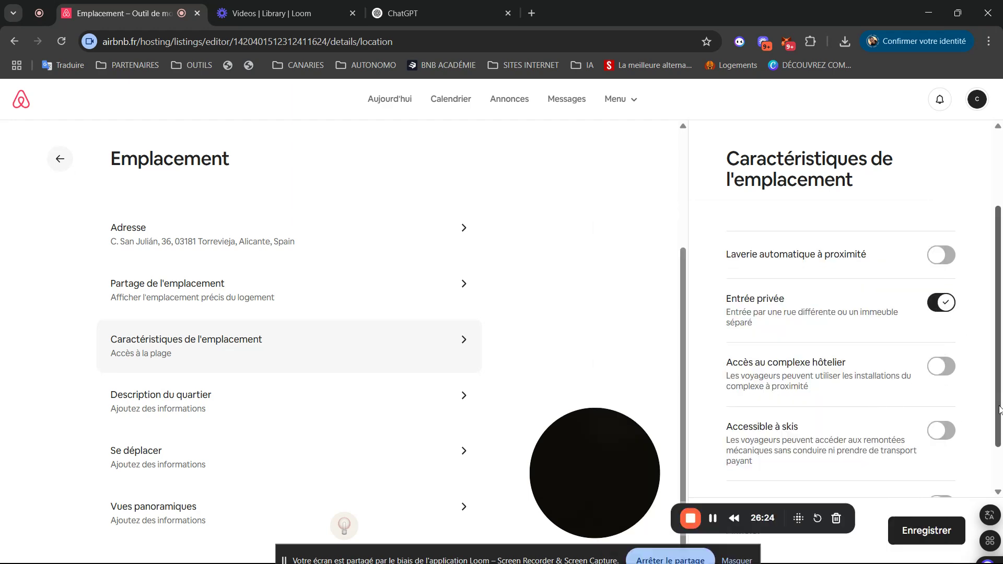
pyautogui.rightClick(929, 444)
pyautogui.click(936, 446)
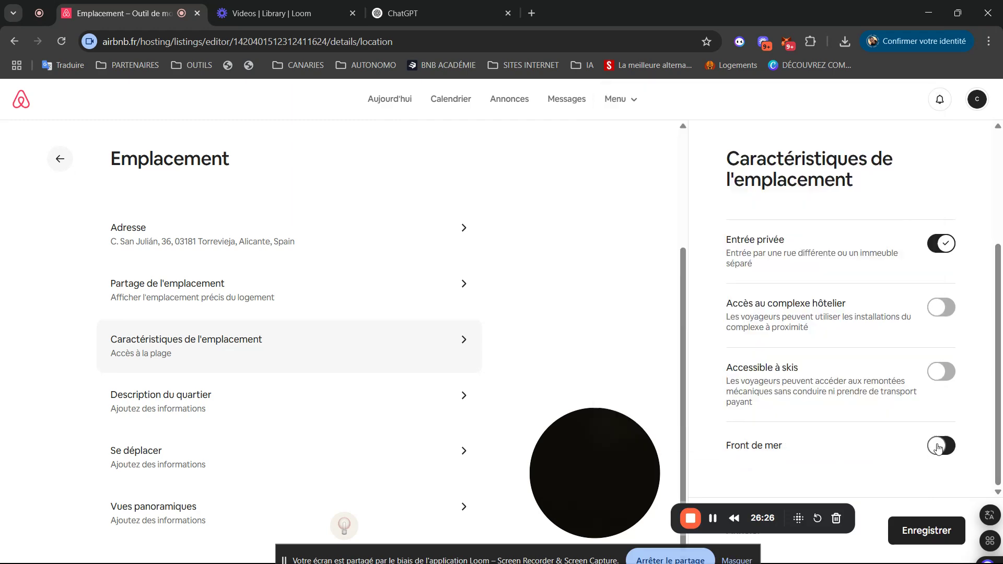
pyautogui.click(941, 446)
pyautogui.click(928, 531)
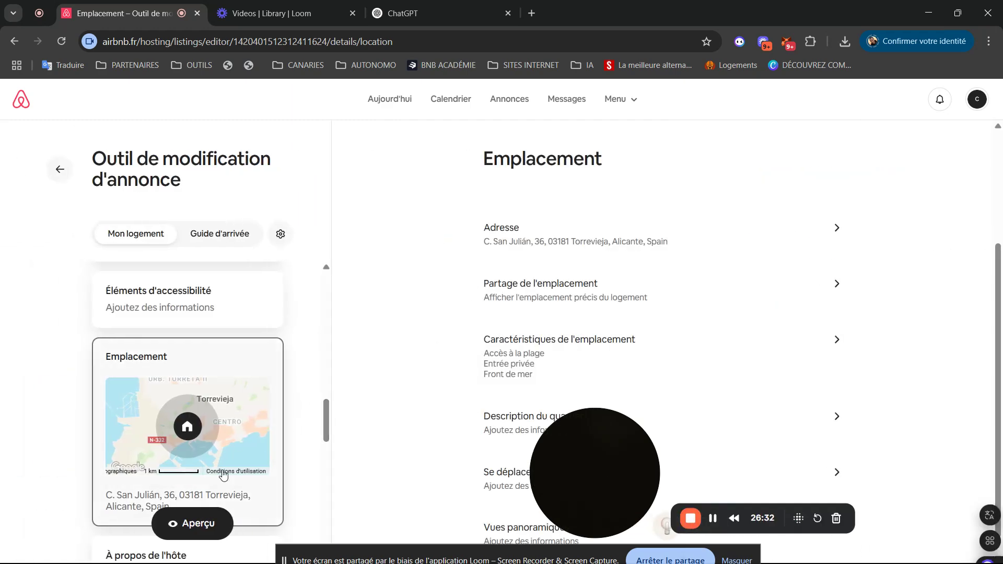
pyautogui.moveTo(593, 454); pyautogui.dragTo(269, 131)
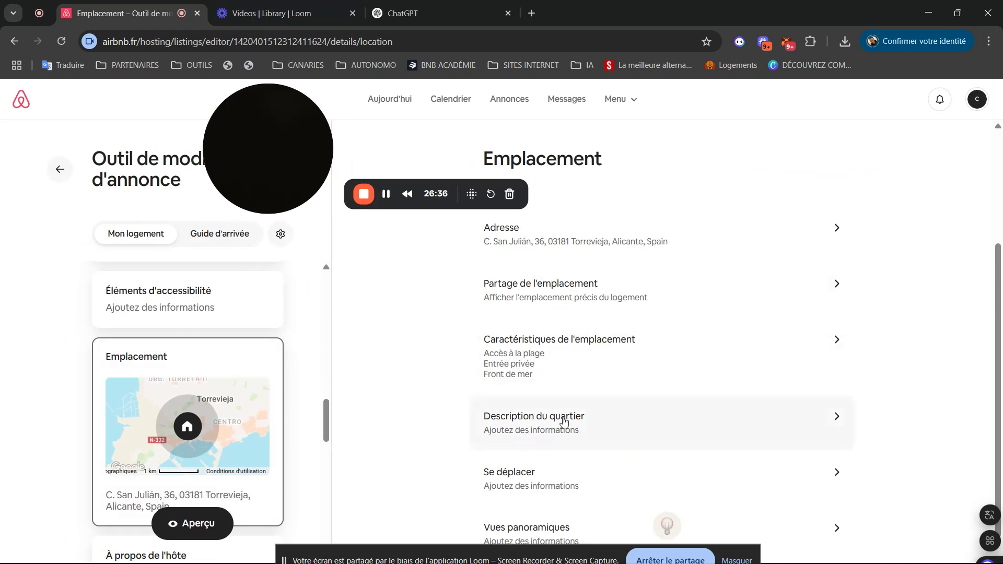
# - Under Vues panoramiques, tick Vue sur la plage, Vue panoramique sur la ville and Vue sur la mer, then save
pyautogui.rightClick(723, 534)
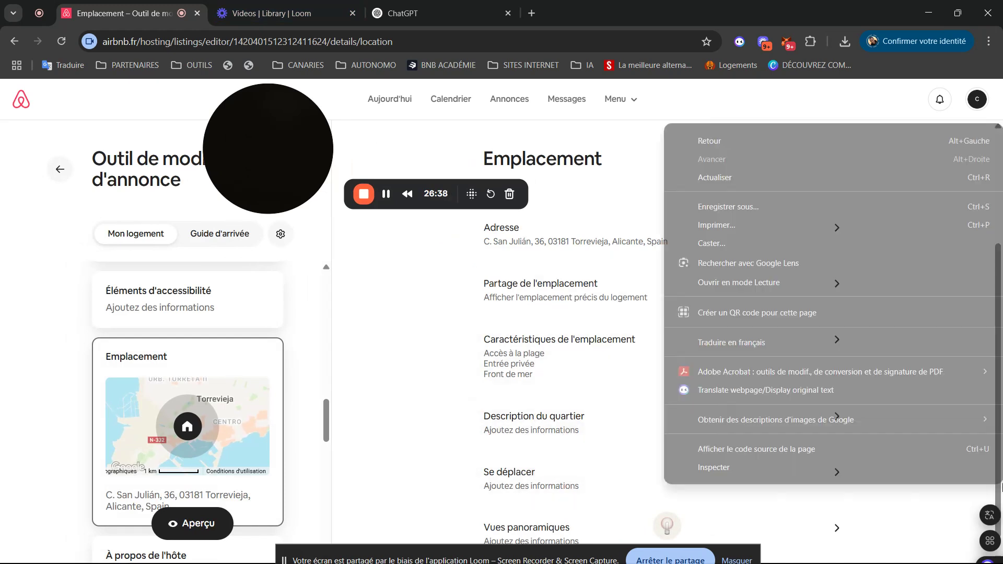
pyautogui.click(837, 527)
pyautogui.click(835, 529)
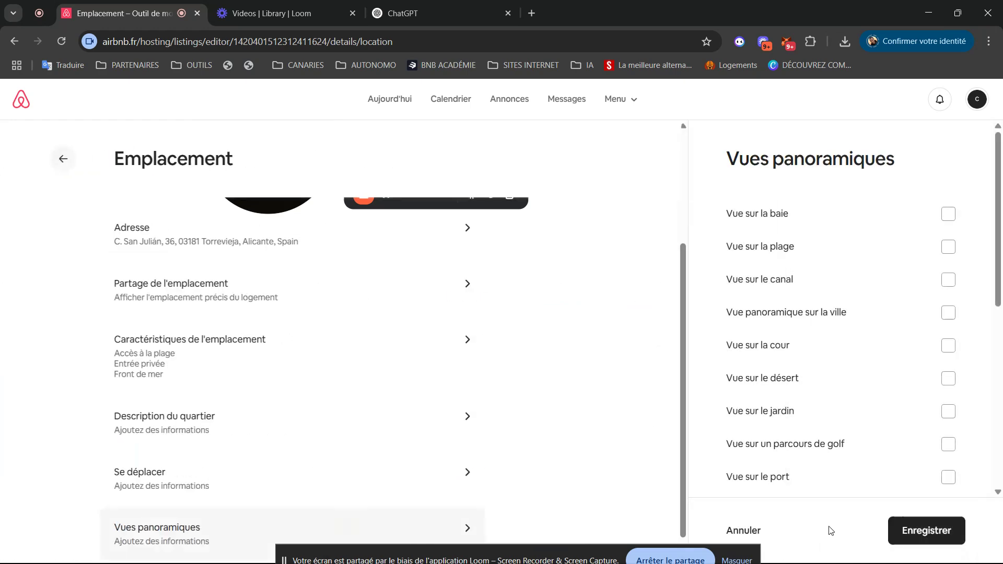
pyautogui.click(950, 249)
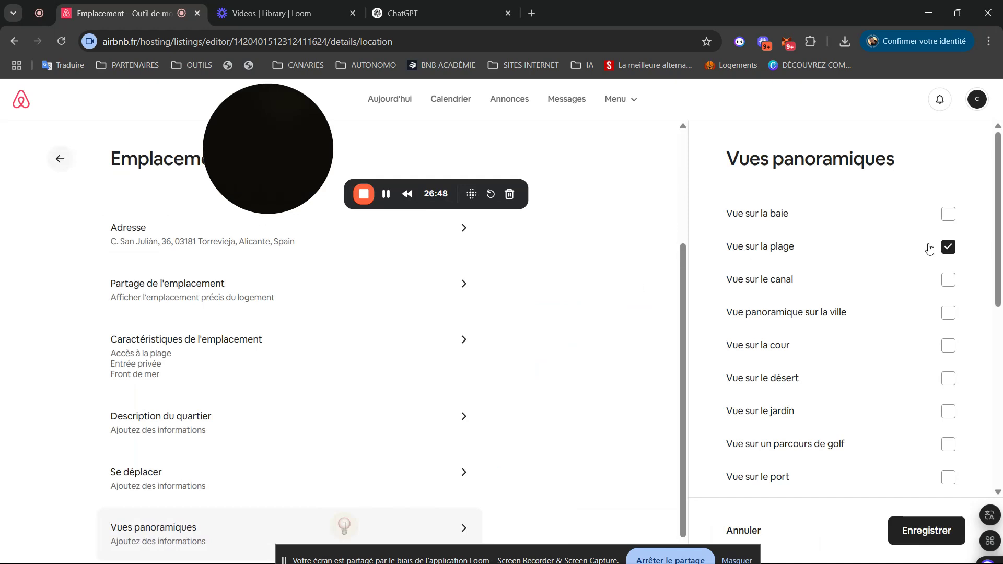
pyautogui.rightClick(948, 322)
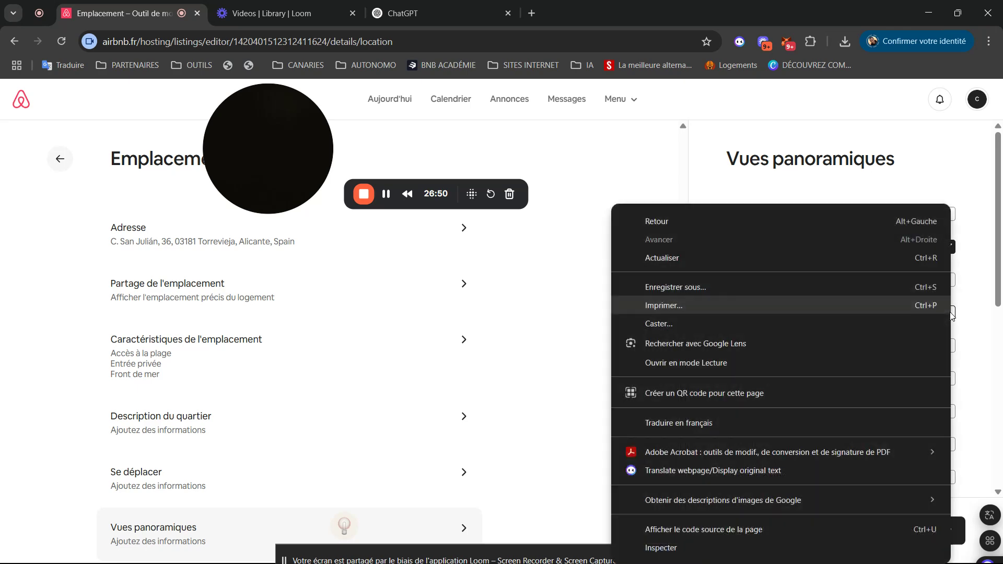
pyautogui.press('Escape')
pyautogui.click(948, 313)
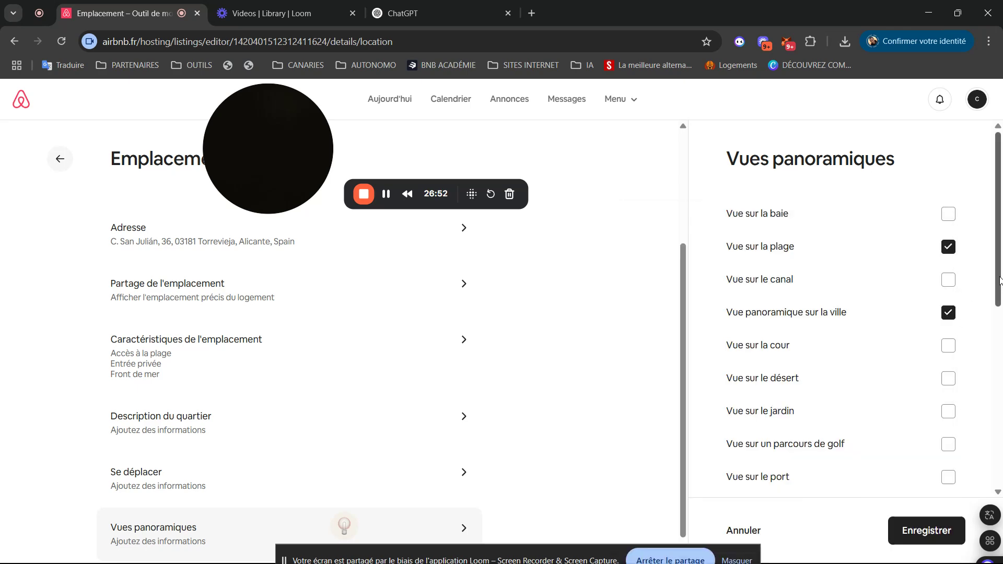
pyautogui.moveTo(1000, 272); pyautogui.dragTo(1002, 450)
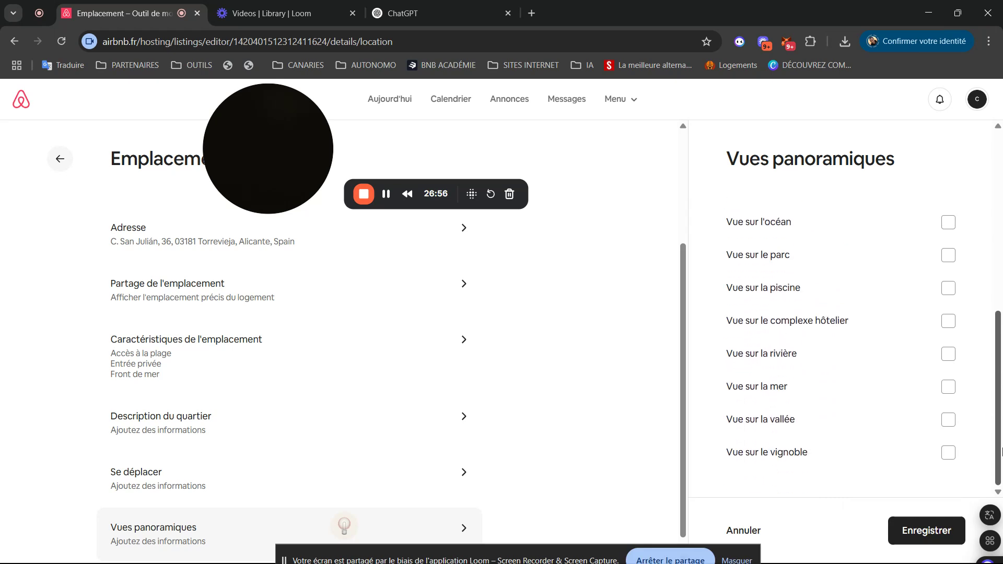
pyautogui.click(948, 387)
pyautogui.click(939, 532)
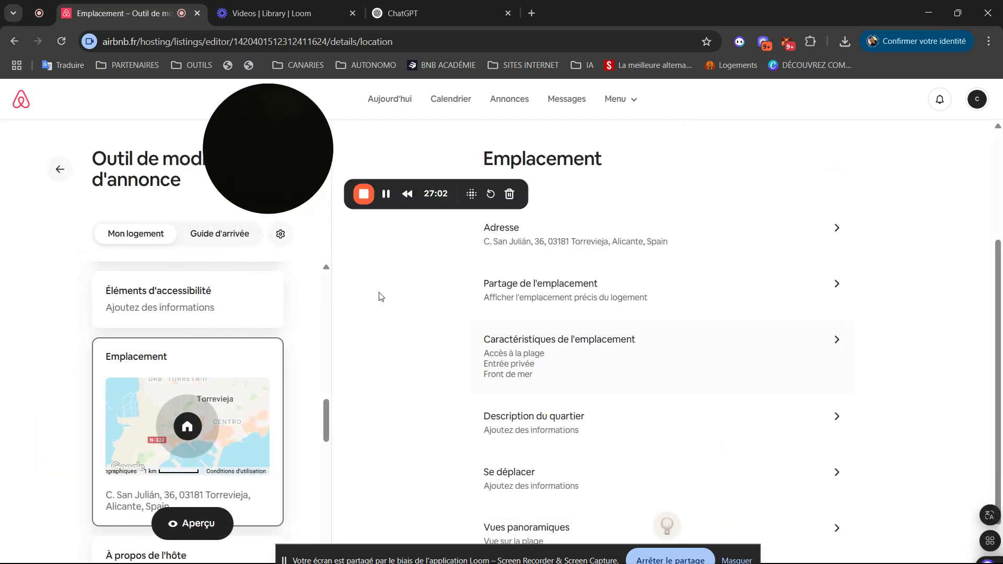
pyautogui.moveTo(291, 182); pyautogui.dragTo(460, 204)
pyautogui.moveTo(564, 210); pyautogui.dragTo(948, 509)
# - Open the listing's Co-hôtes page, offering to invite someone you know or find a local experienced host
pyautogui.click(987, 562)
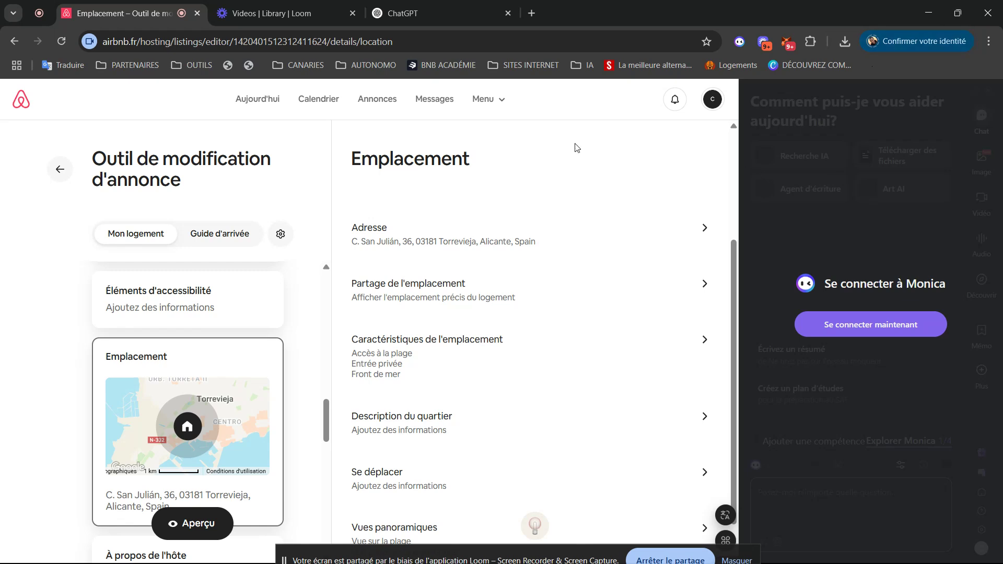
pyautogui.scroll(-1, 732, 318)
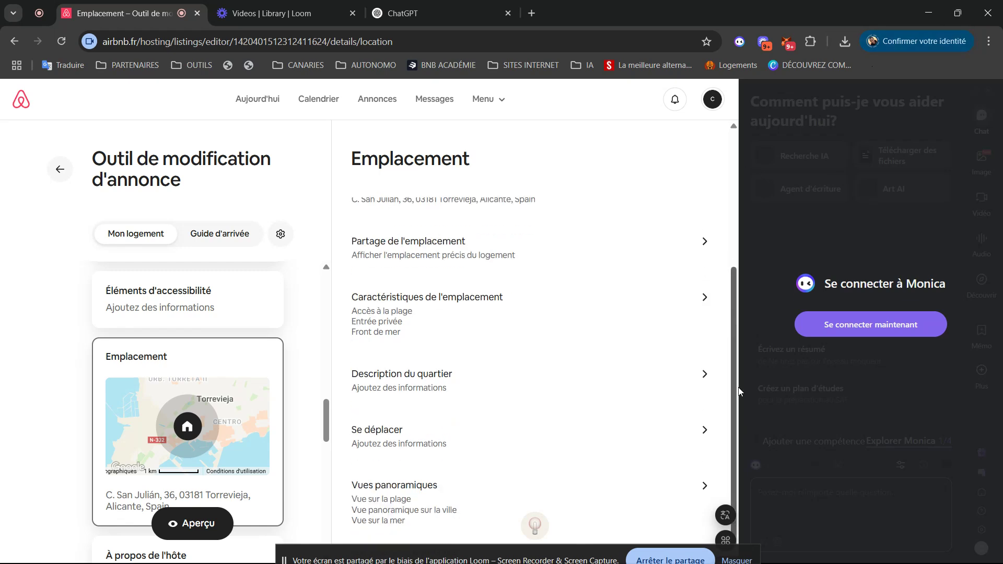
pyautogui.moveTo(327, 415); pyautogui.dragTo(308, 474)
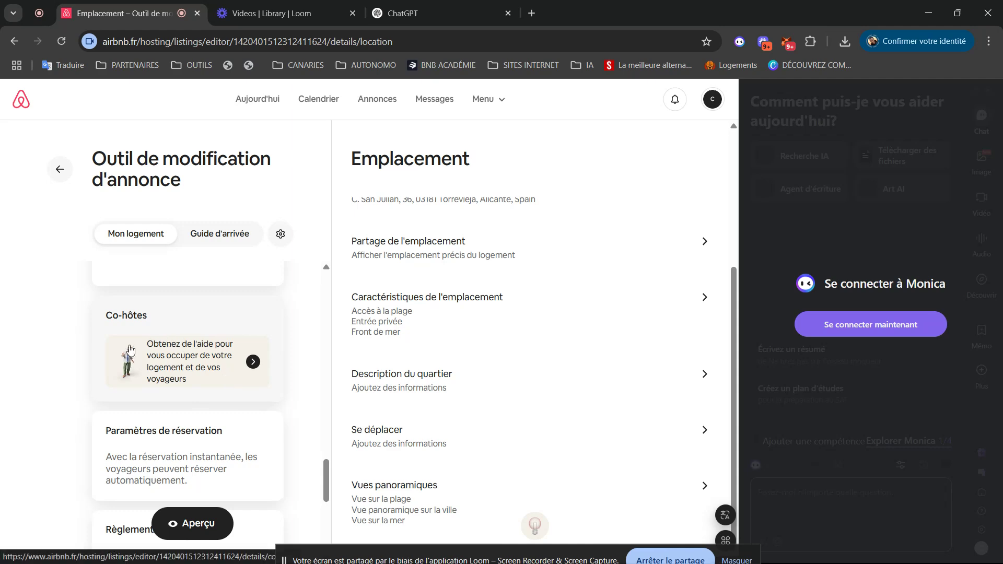
pyautogui.click(169, 359)
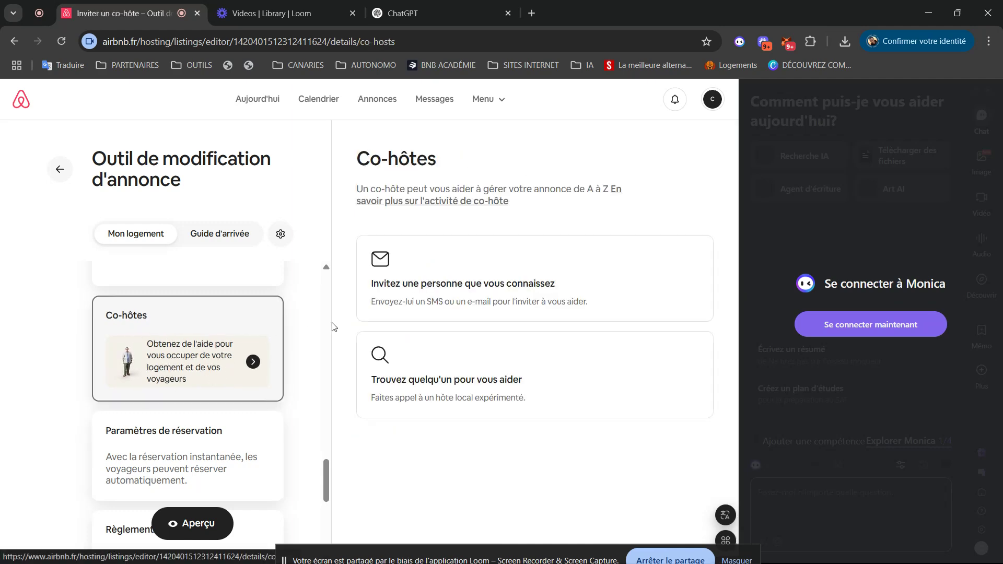
pyautogui.click(439, 296)
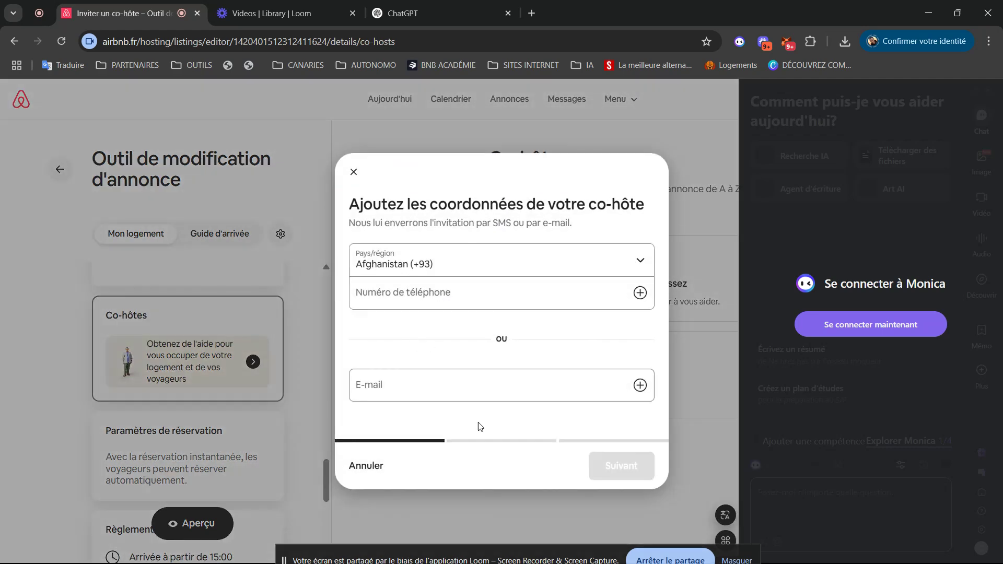
pyautogui.click(442, 389)
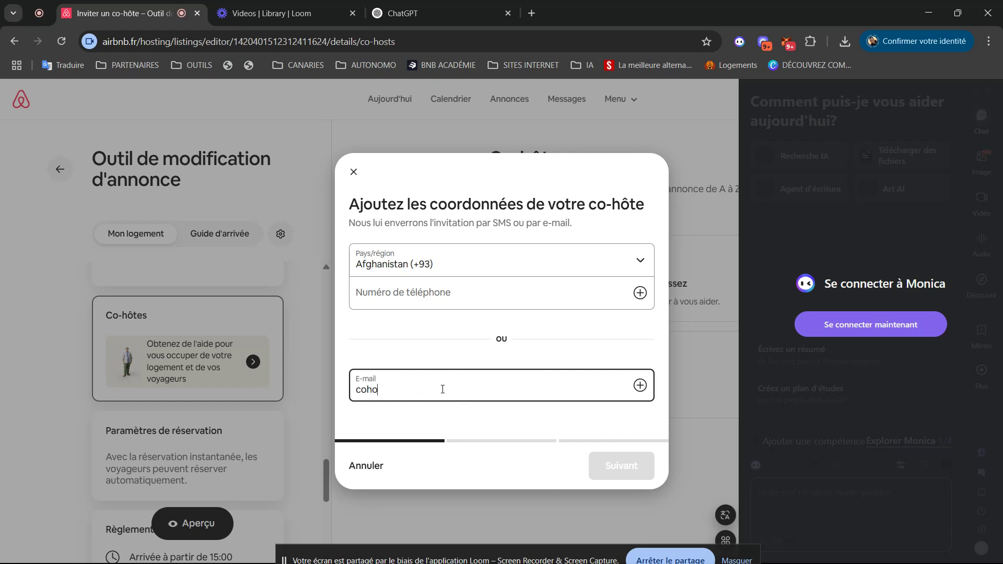
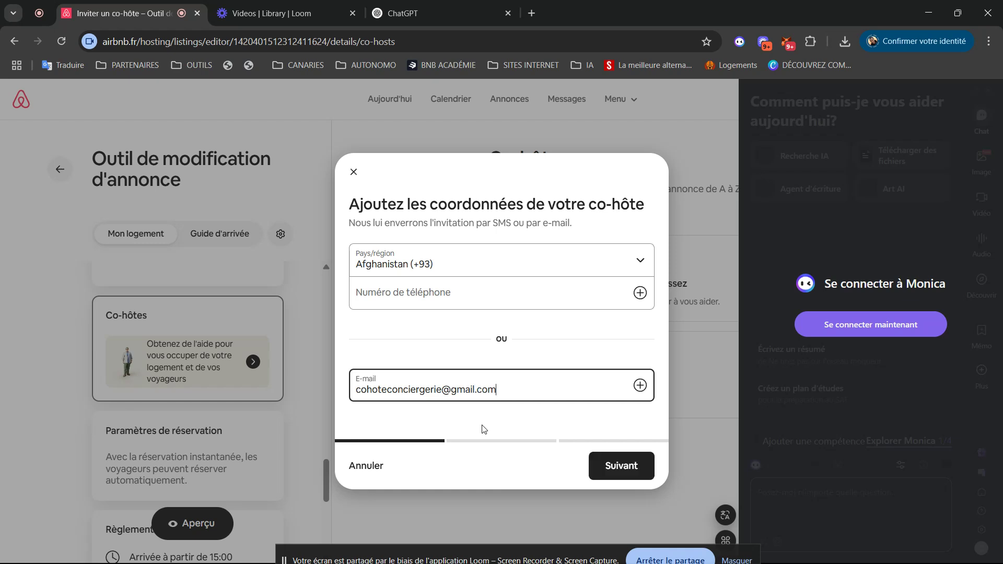
pyautogui.click(609, 473)
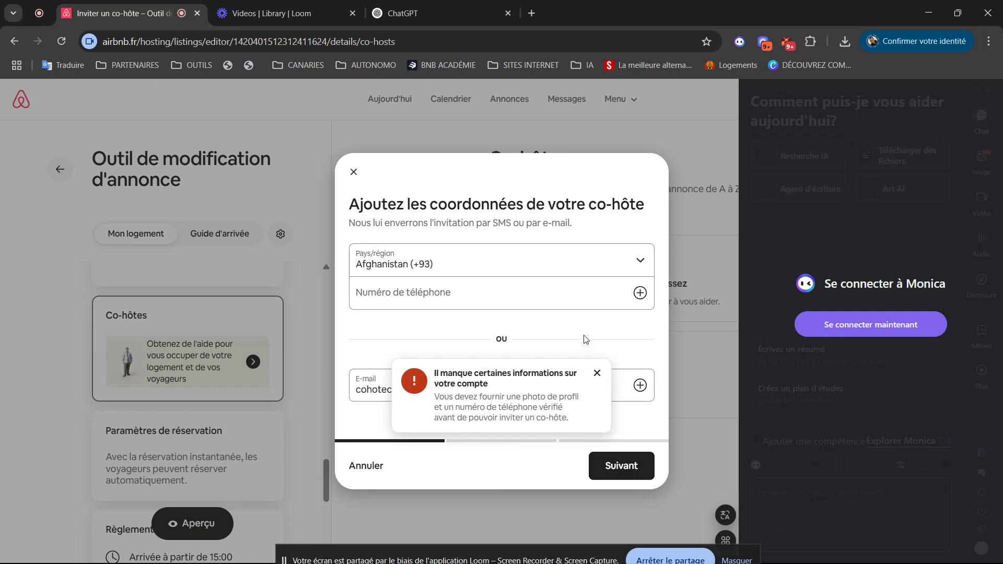
pyautogui.click(598, 373)
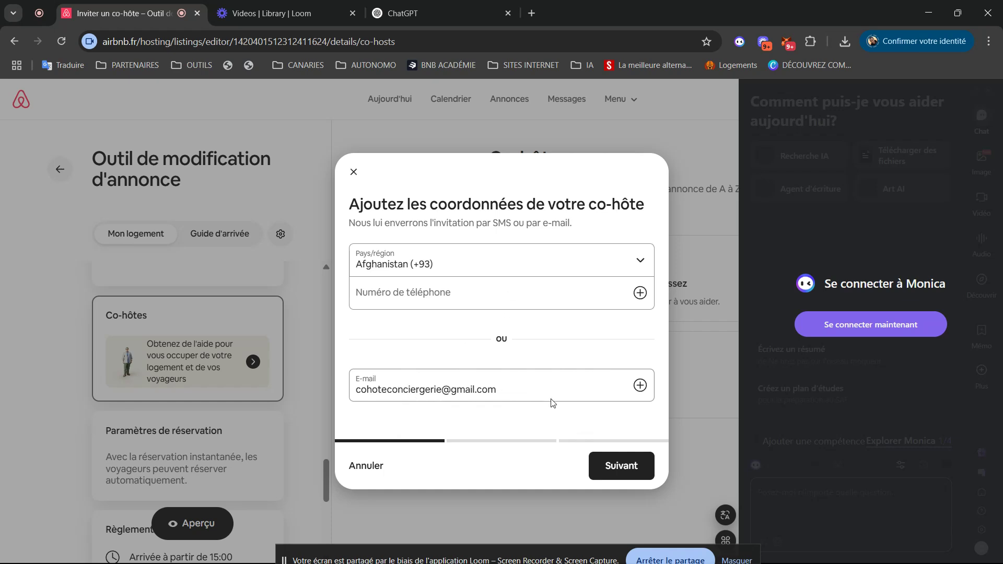
pyautogui.click(622, 464)
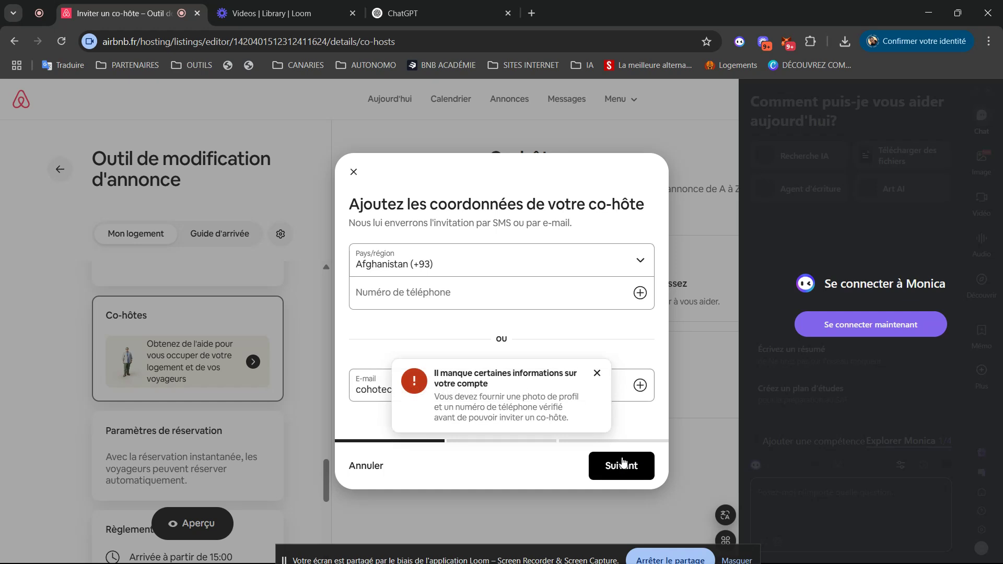
pyautogui.click(598, 373)
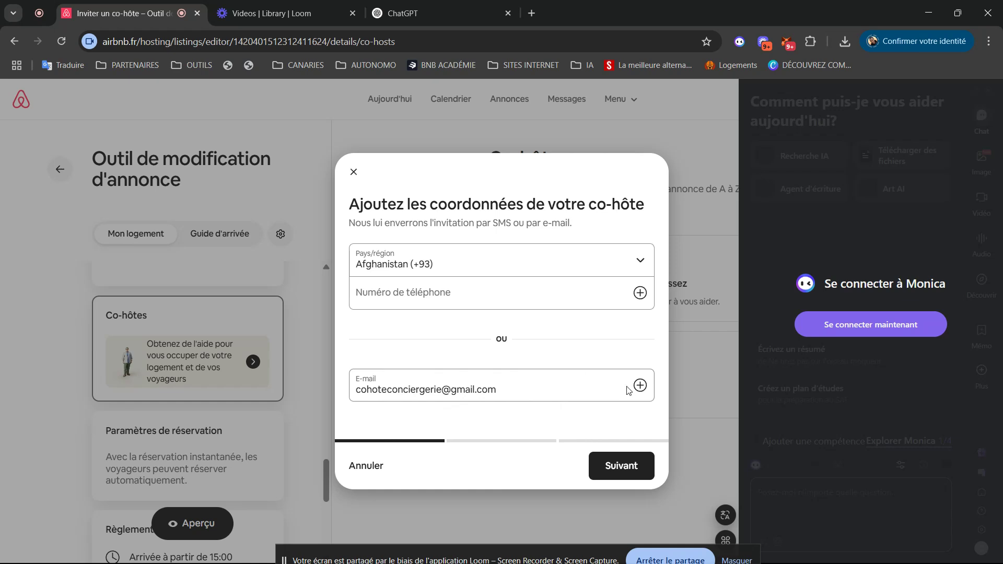
pyautogui.click(523, 392)
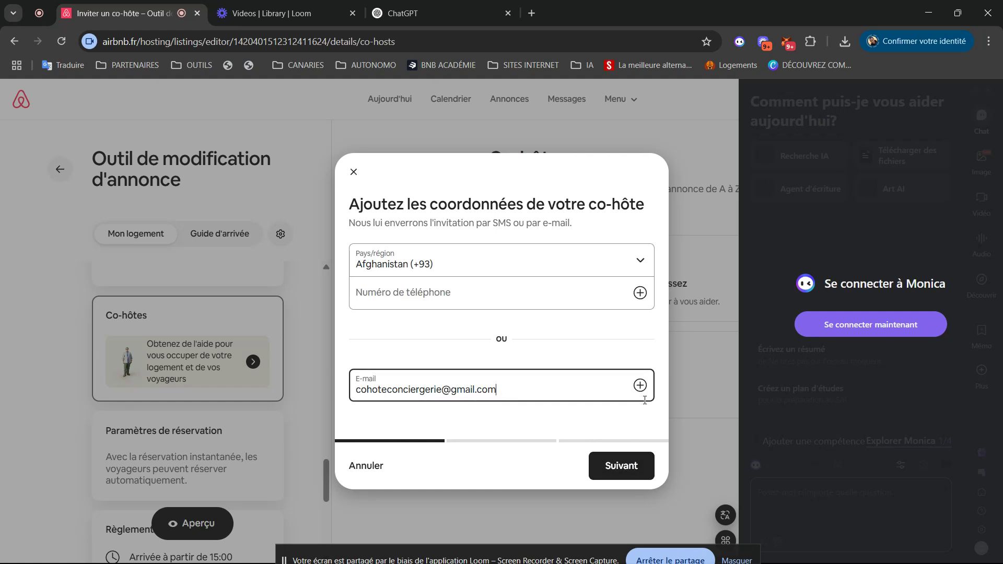
pyautogui.click(627, 464)
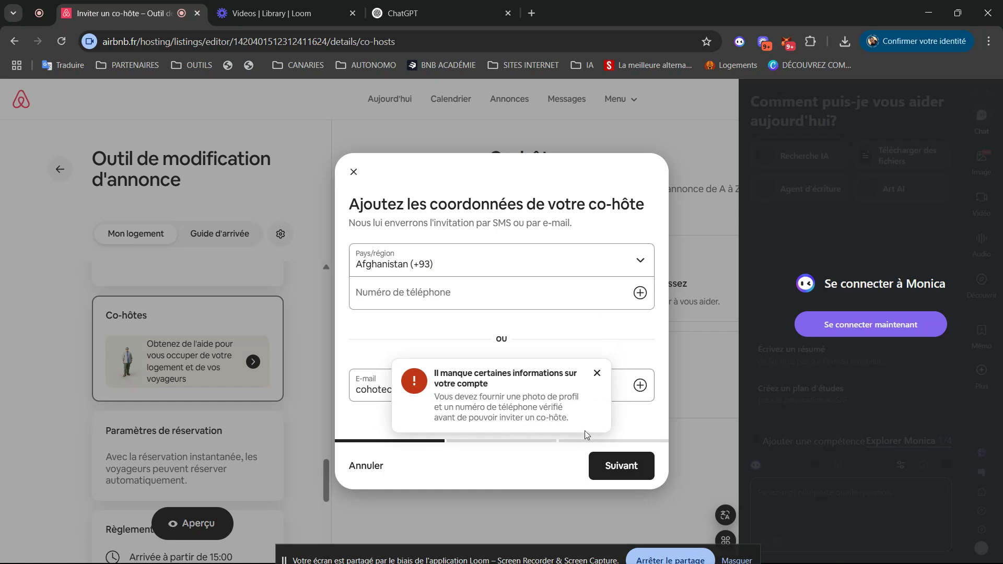
pyautogui.click(597, 374)
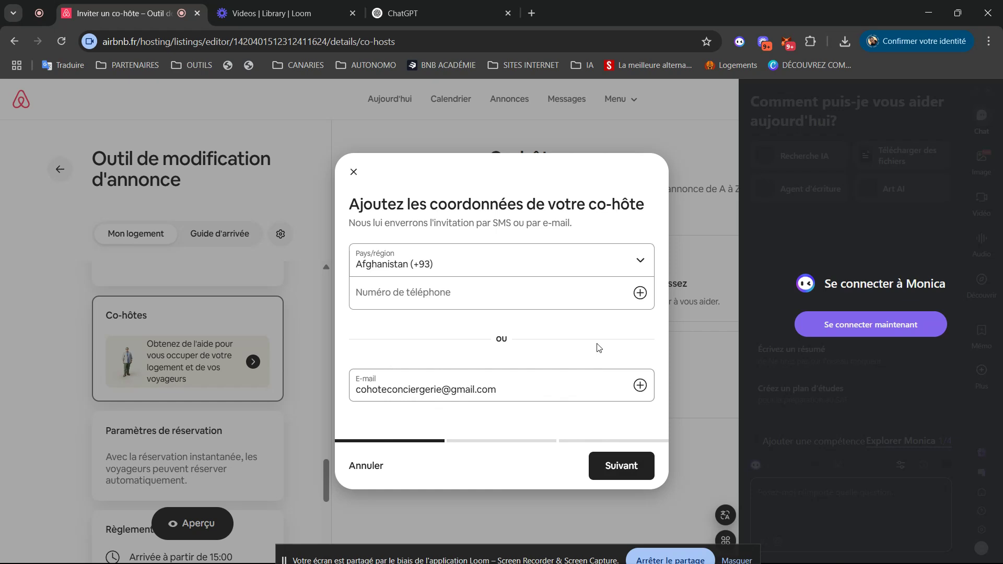
pyautogui.click(354, 172)
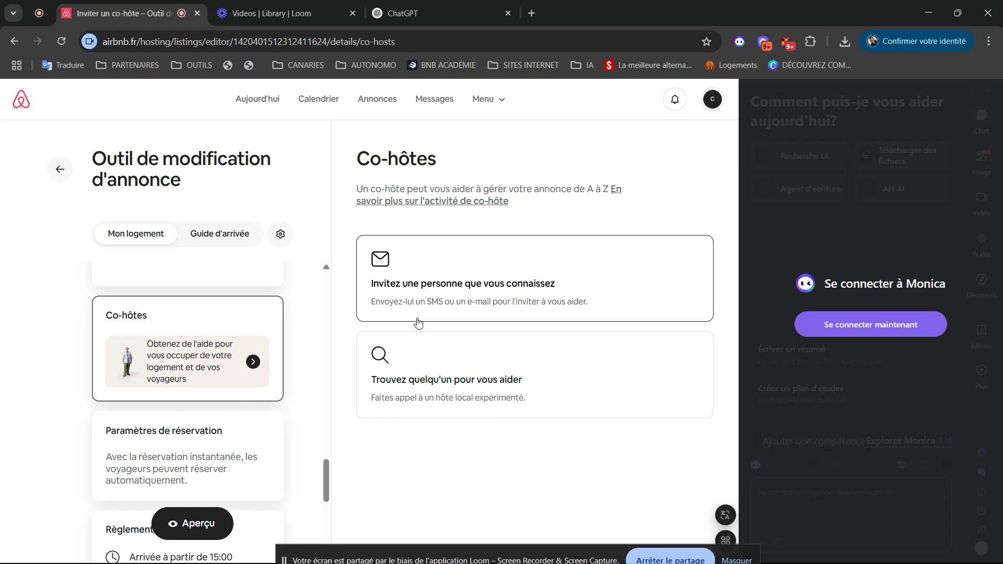
# - In Paramètres de réservation, turn on Demander des évaluations positives and open the empty custom pre-booking message
pyautogui.scroll(-5, 325, 476)
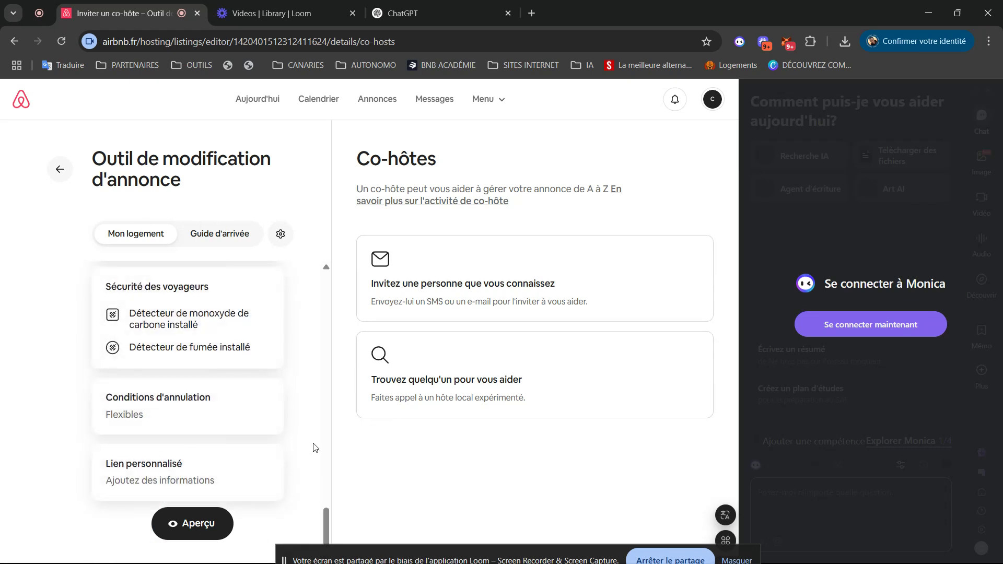
pyautogui.moveTo(325, 516); pyautogui.dragTo(330, 473)
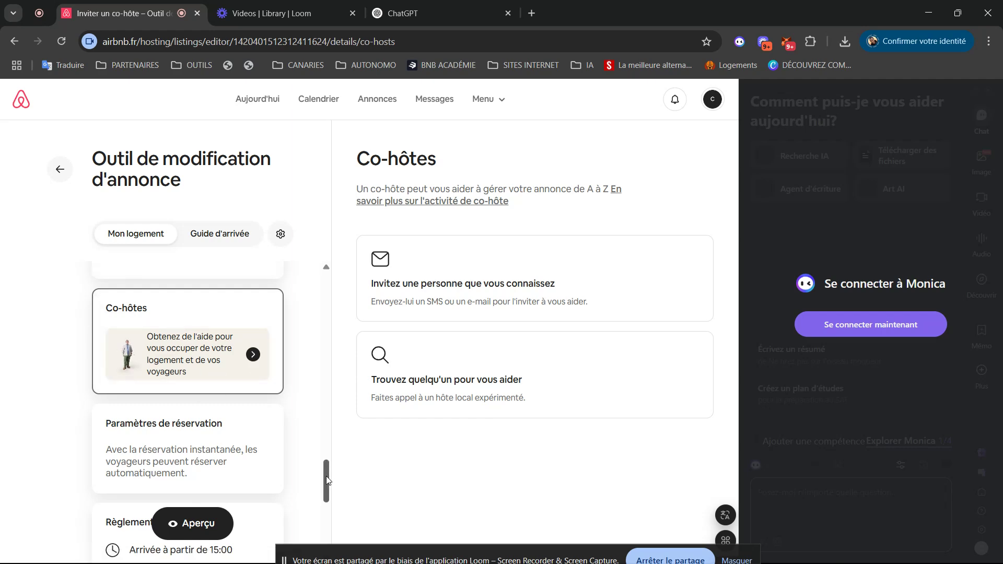
pyautogui.moveTo(326, 480); pyautogui.dragTo(327, 493)
pyautogui.click(196, 381)
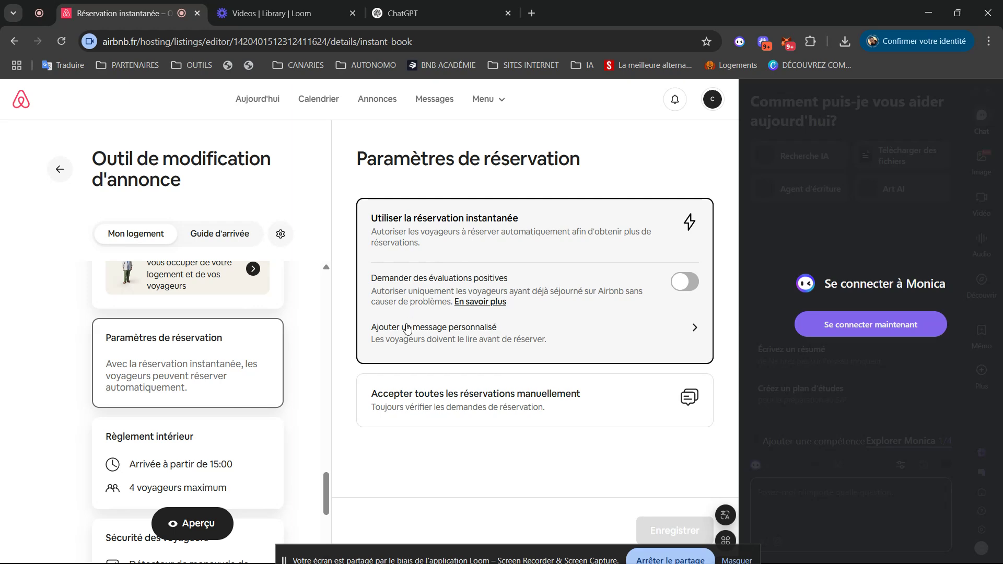
pyautogui.click(678, 285)
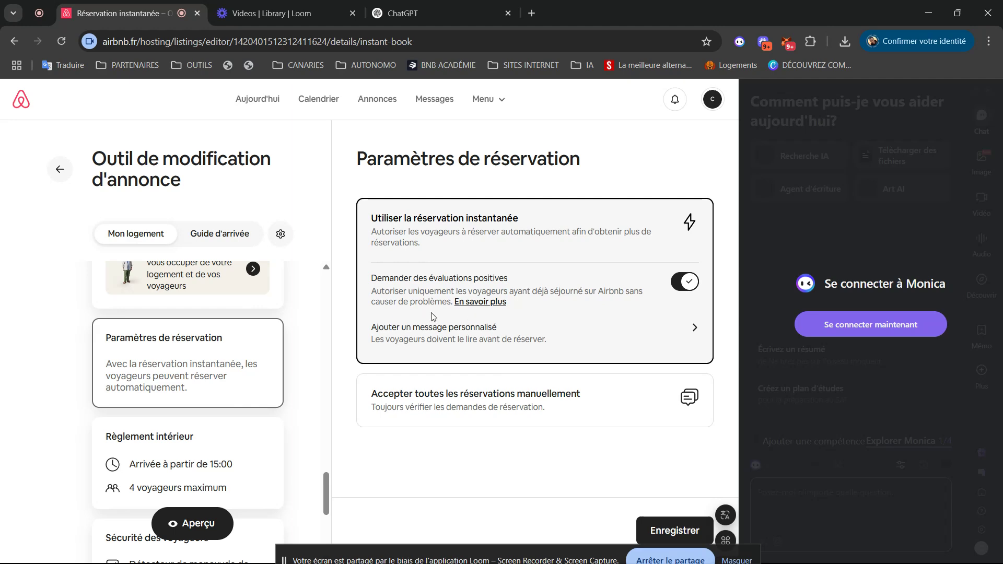
pyautogui.click(693, 329)
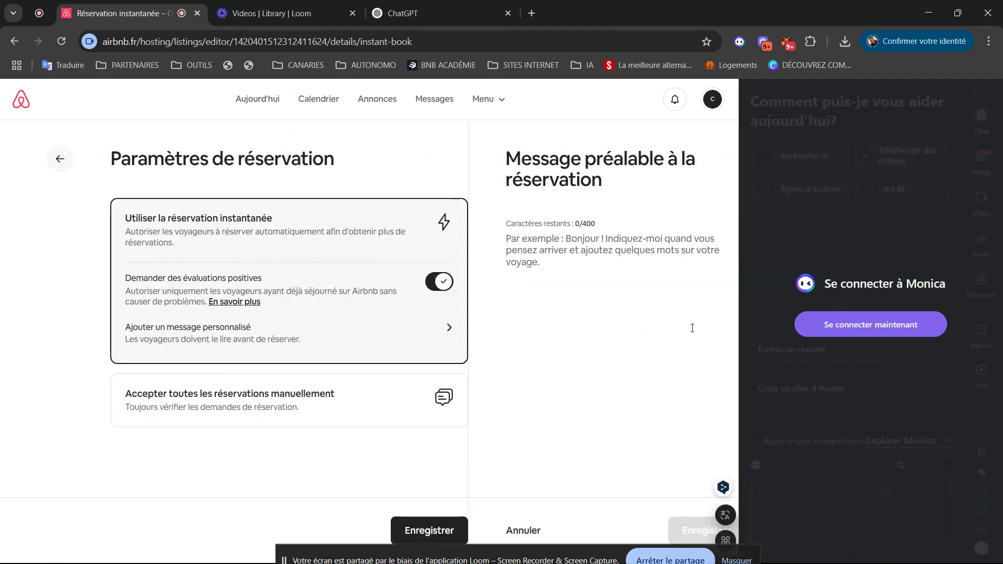
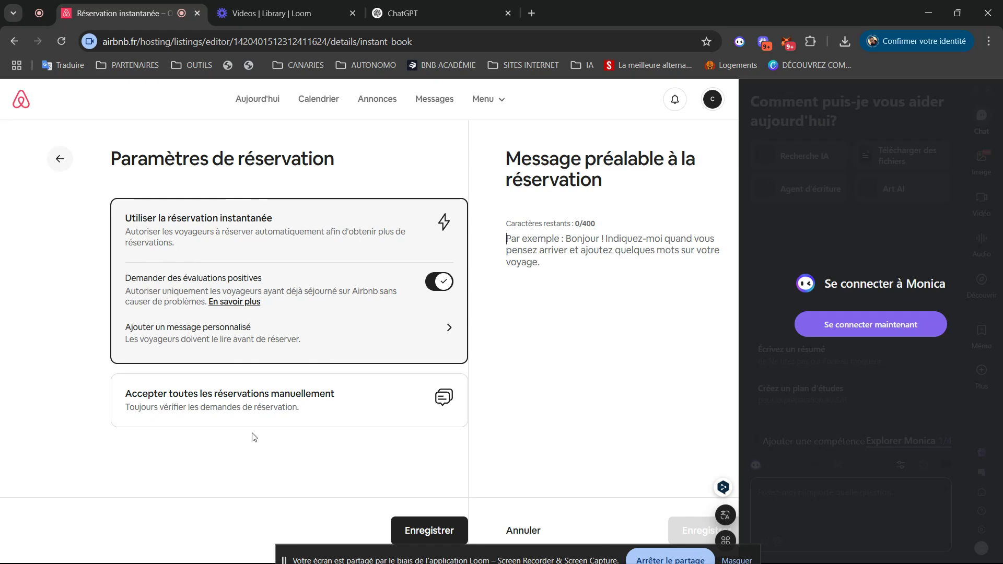
# - Leave the pre-booking message and scroll down the listing editor's settings list
pyautogui.click(61, 159)
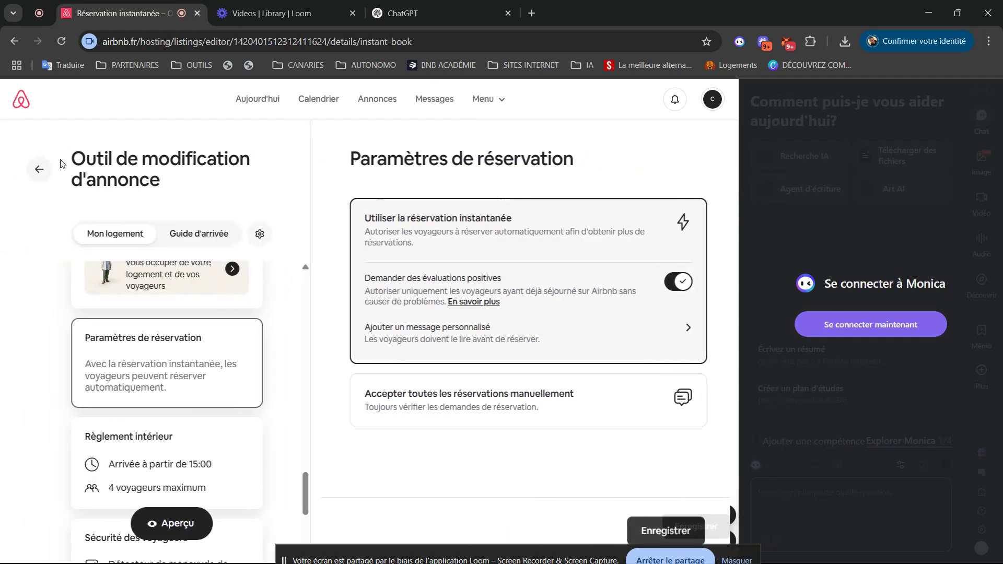
pyautogui.scroll(-1, 327, 507)
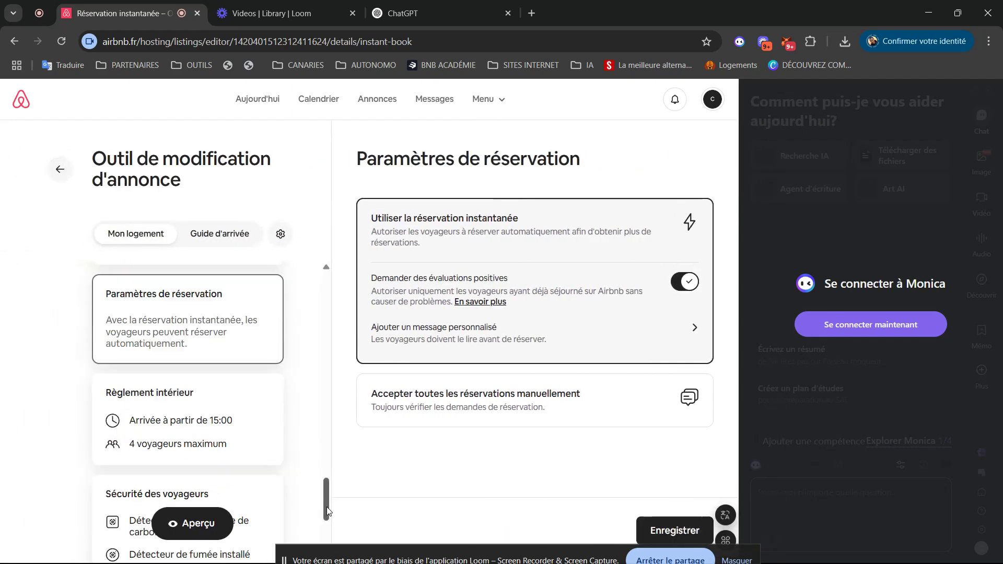
pyautogui.scroll(-2, 327, 507)
# - Forbid pets, events, smoking and commercial photography, and require quiet hours 23:00–07:00
pyautogui.click(198, 320)
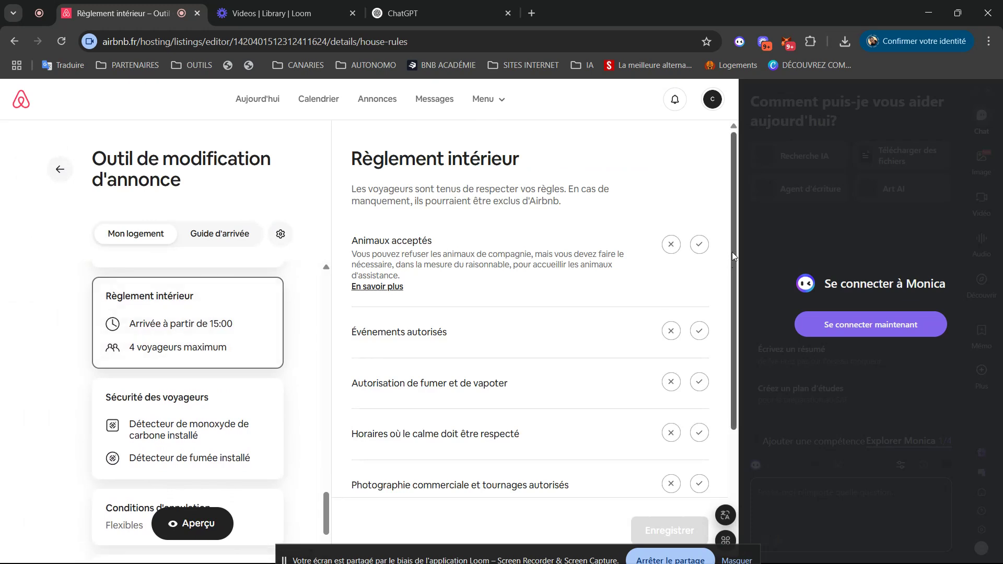
pyautogui.click(669, 244)
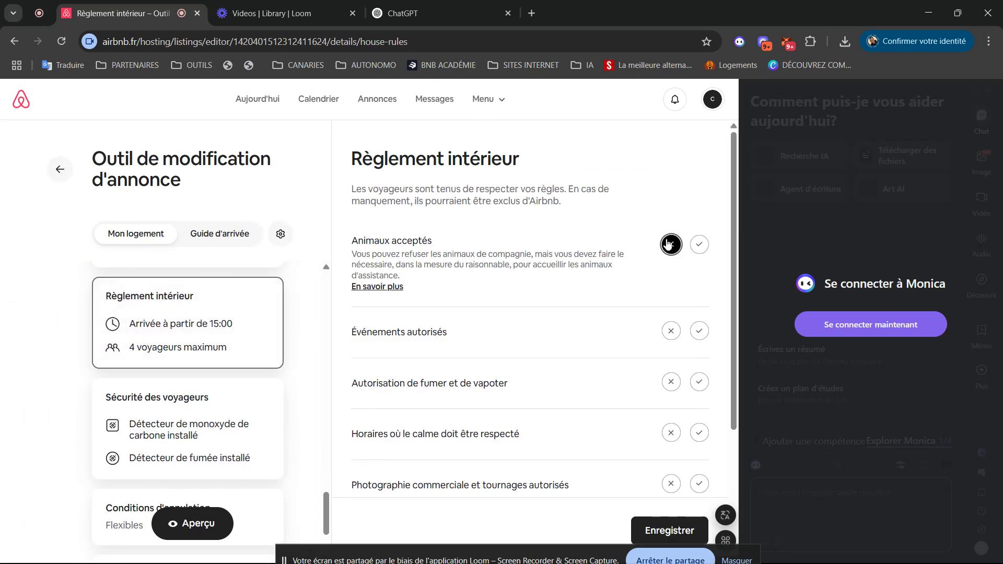
pyautogui.click(671, 330)
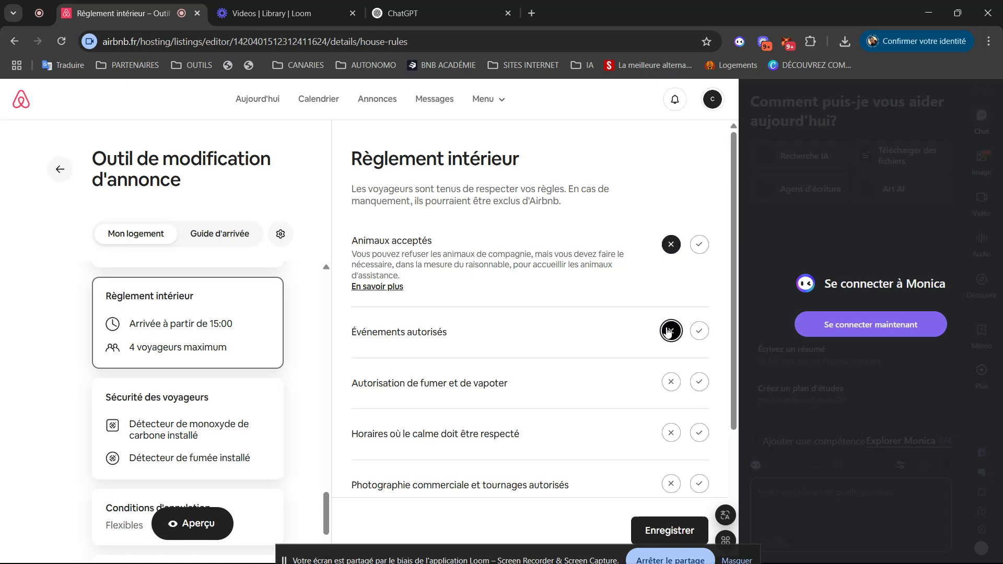
pyautogui.click(670, 384)
pyautogui.moveTo(736, 407); pyautogui.dragTo(741, 456)
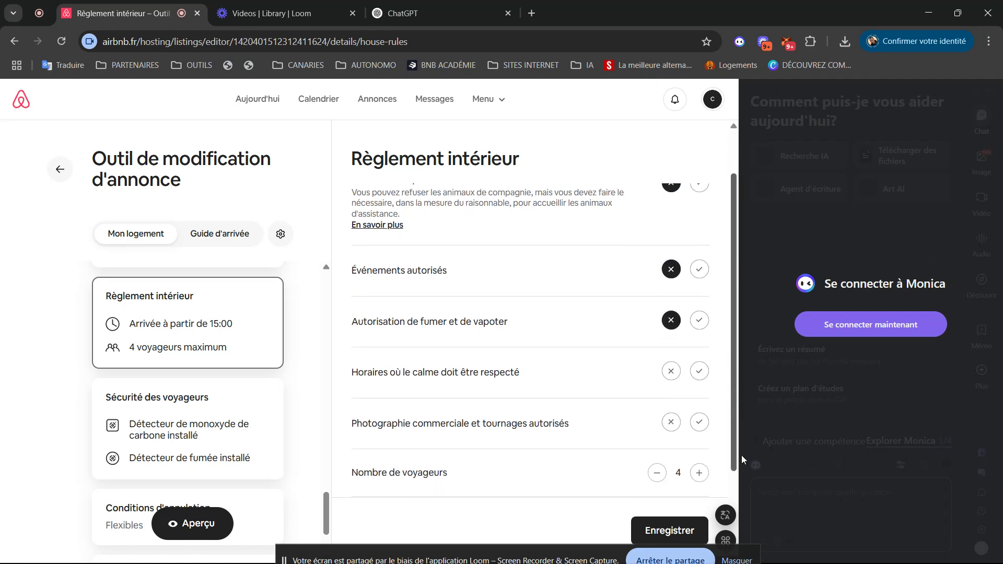
pyautogui.click(698, 360)
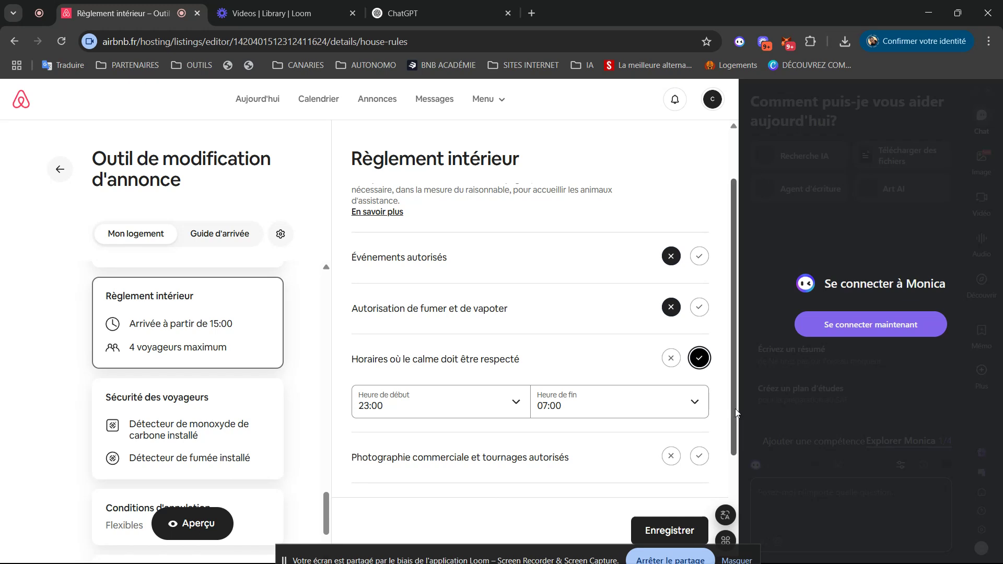
pyautogui.moveTo(733, 424); pyautogui.dragTo(741, 459)
pyautogui.click(671, 377)
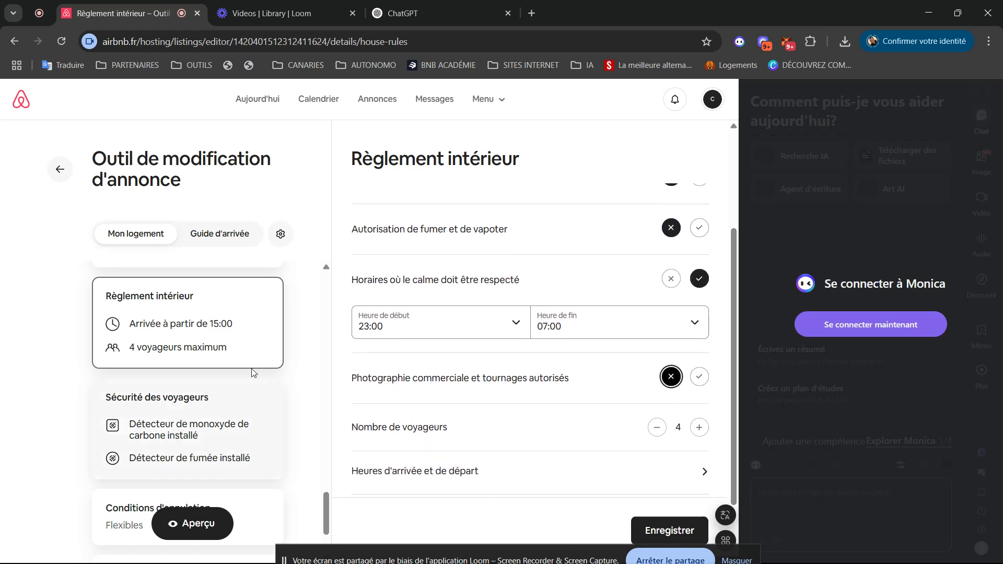
pyautogui.moveTo(736, 432); pyautogui.dragTo(740, 485)
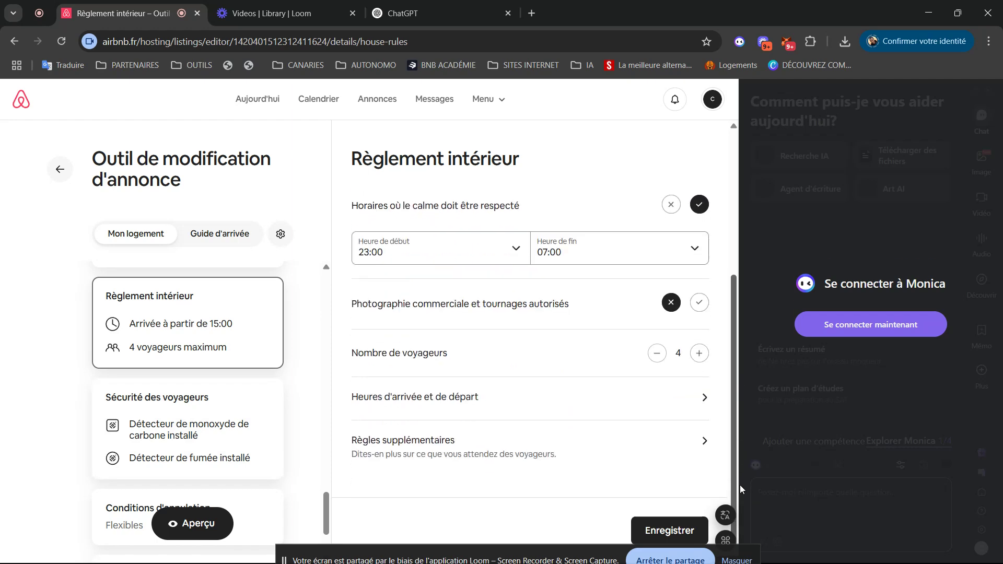
# - Open arrival and departure times, dismissing the Monica login popup and screen-sharing notice
pyautogui.click(682, 402)
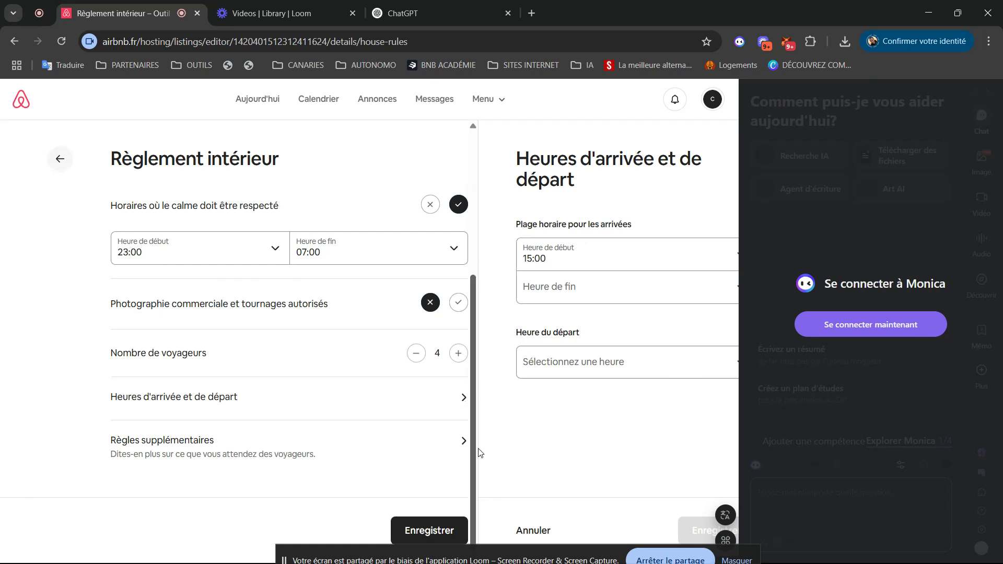
pyautogui.click(550, 290)
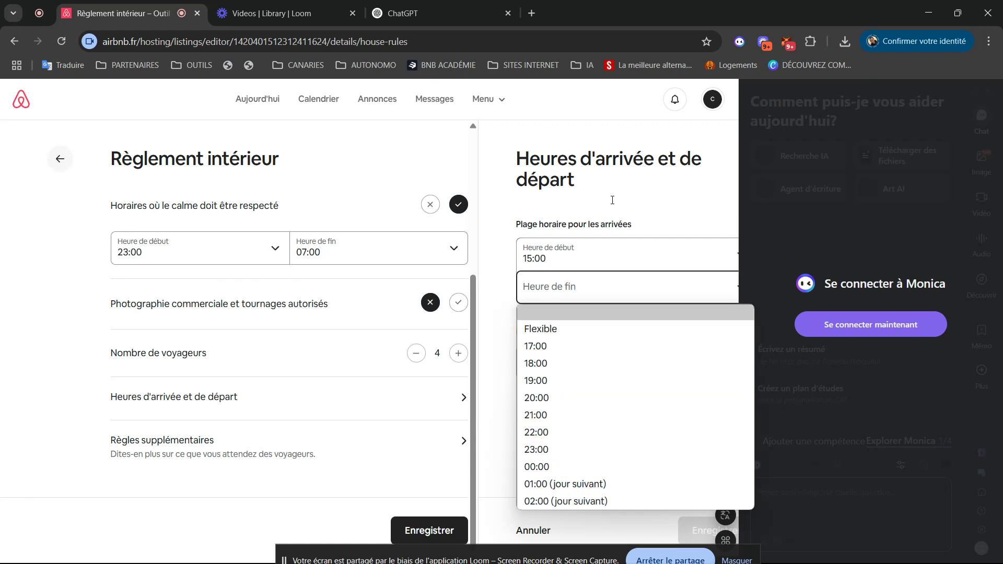
pyautogui.click(808, 154)
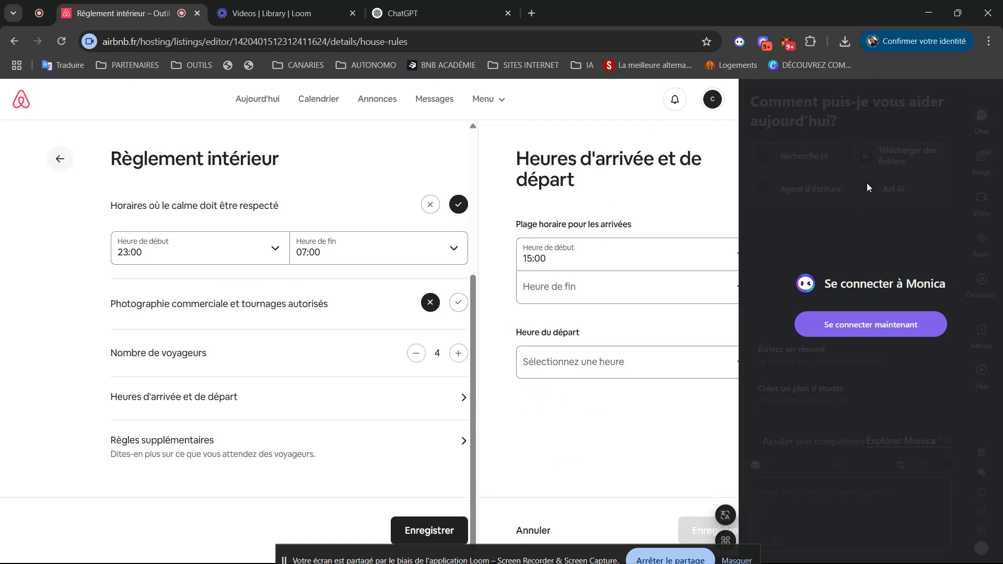
pyautogui.click(873, 327)
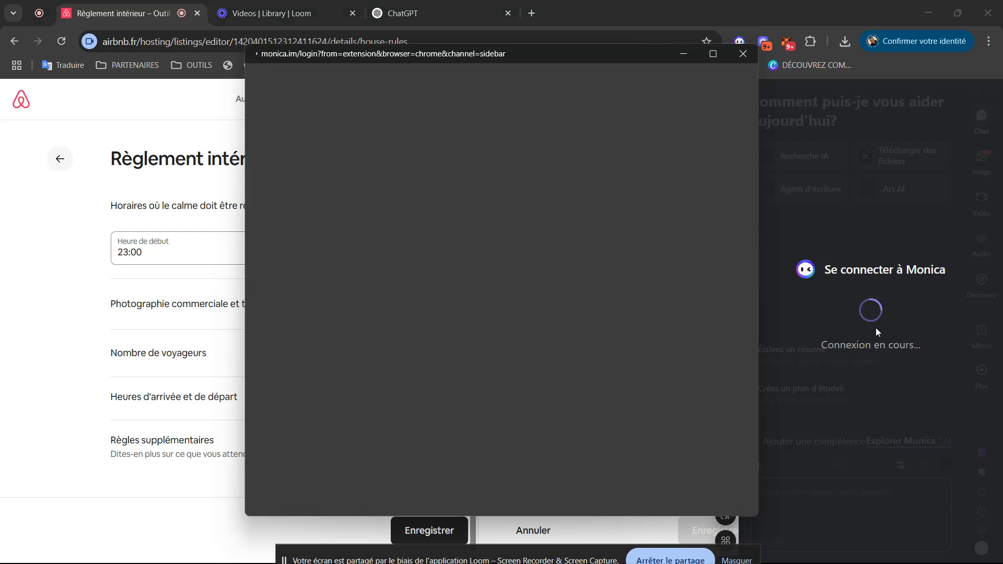
pyautogui.click(745, 53)
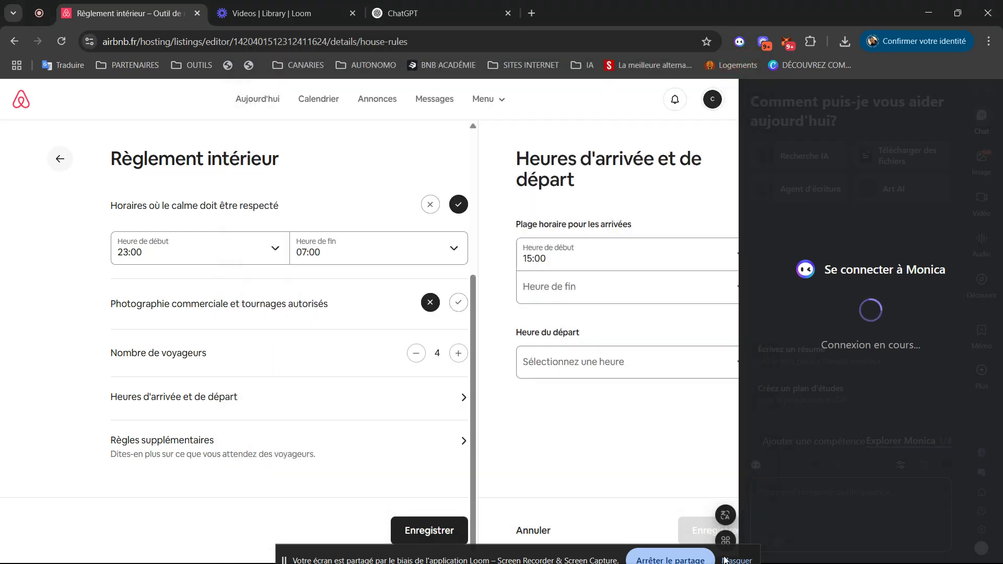
pyautogui.moveTo(585, 562); pyautogui.dragTo(947, 18)
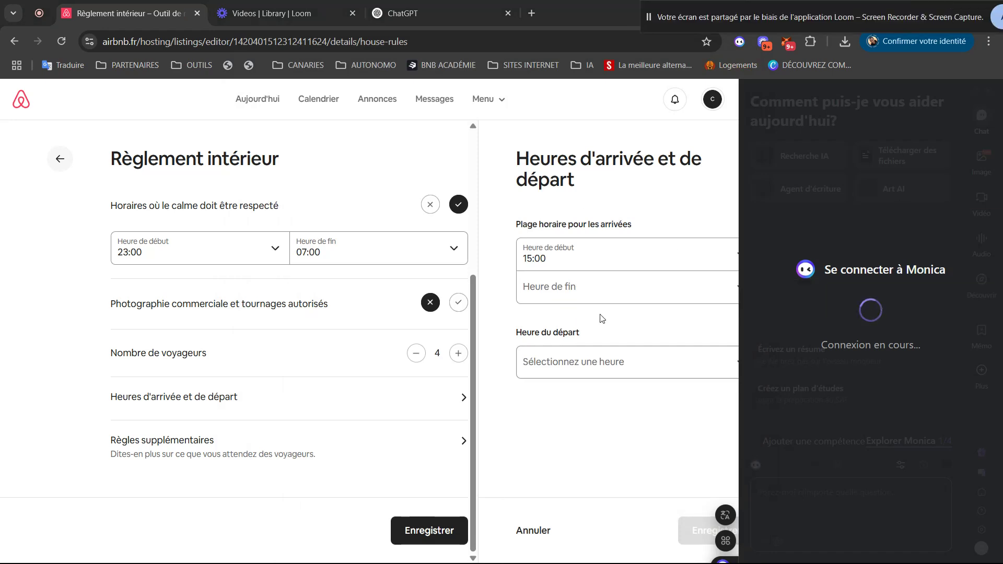
pyautogui.click(593, 454)
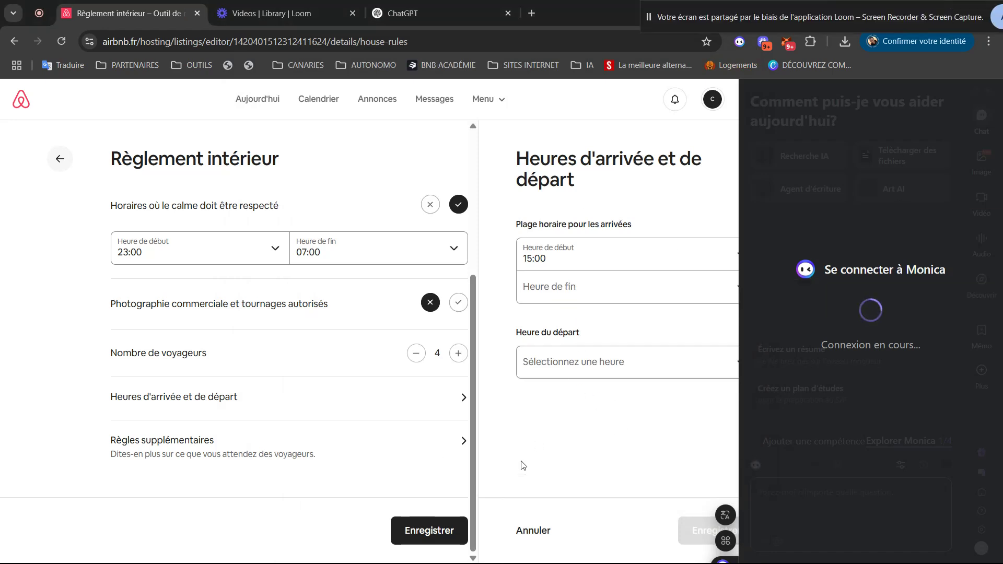
# - Set the latest check-in to 00:00 and check-out to 11:00, then save
pyautogui.click(574, 286)
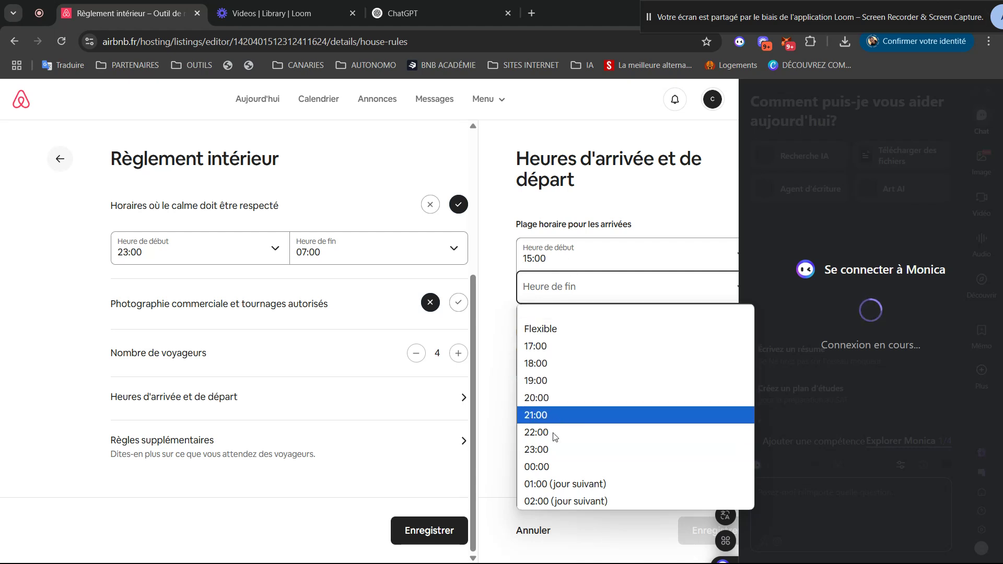
pyautogui.click(550, 465)
pyautogui.click(563, 363)
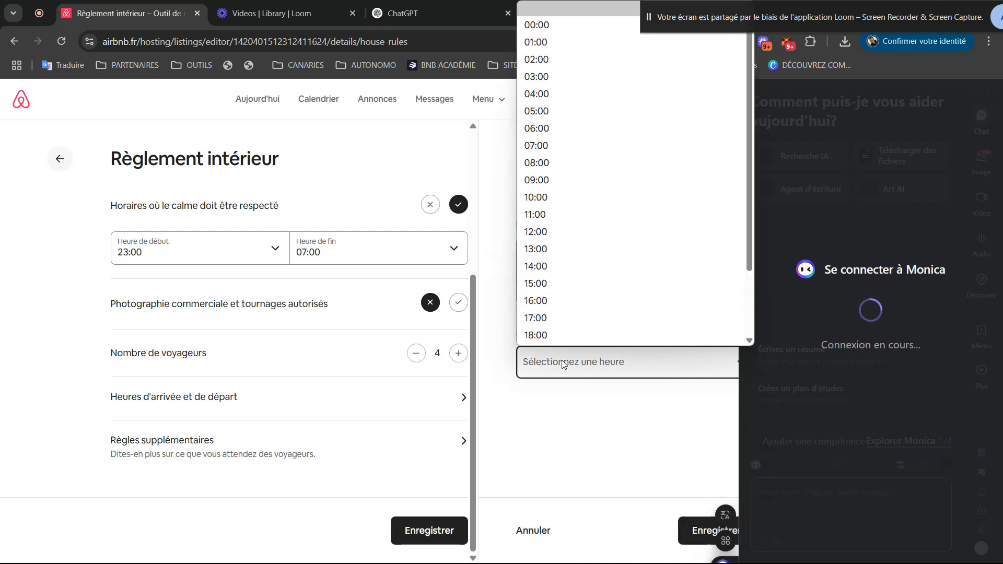
pyautogui.click(560, 203)
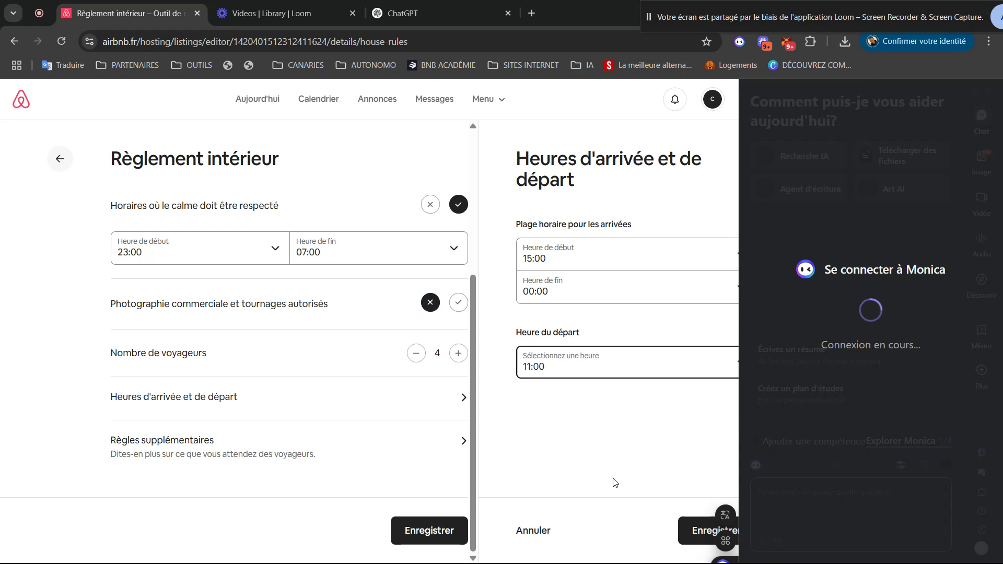
pyautogui.click(693, 530)
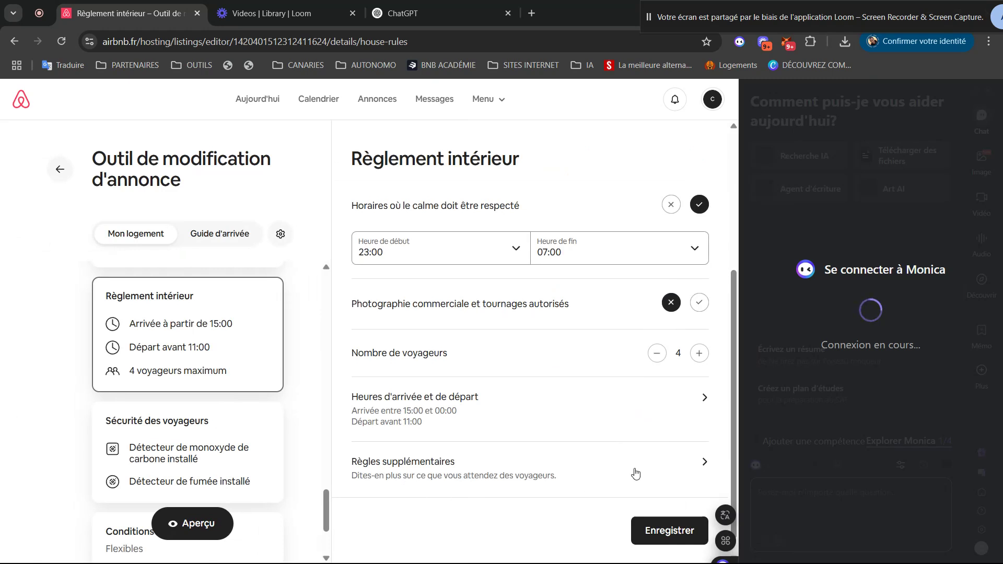
# - Save the house rules from Règles supplémentaires and return to the listing settings list
pyautogui.click(667, 473)
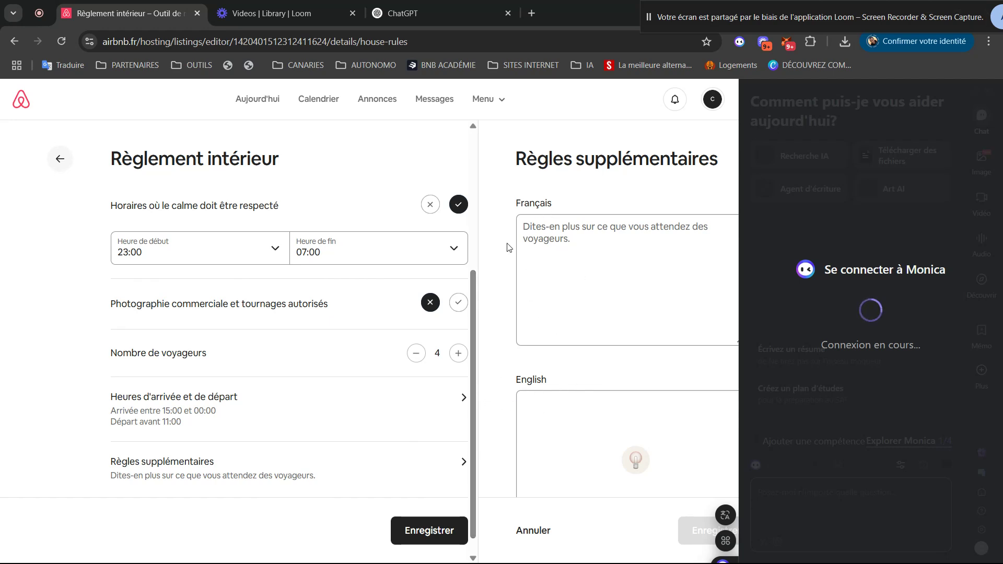
pyautogui.click(442, 540)
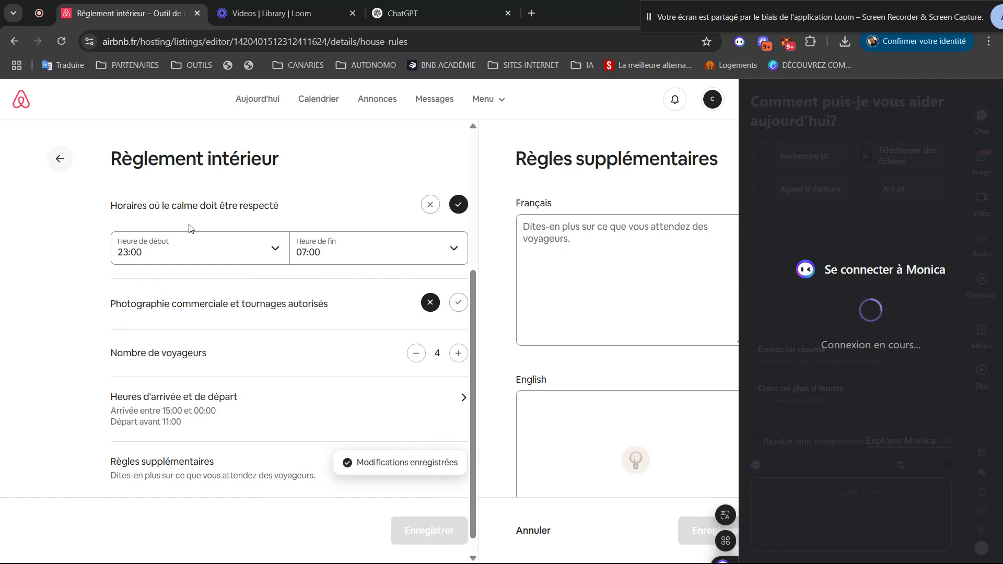
pyautogui.click(60, 160)
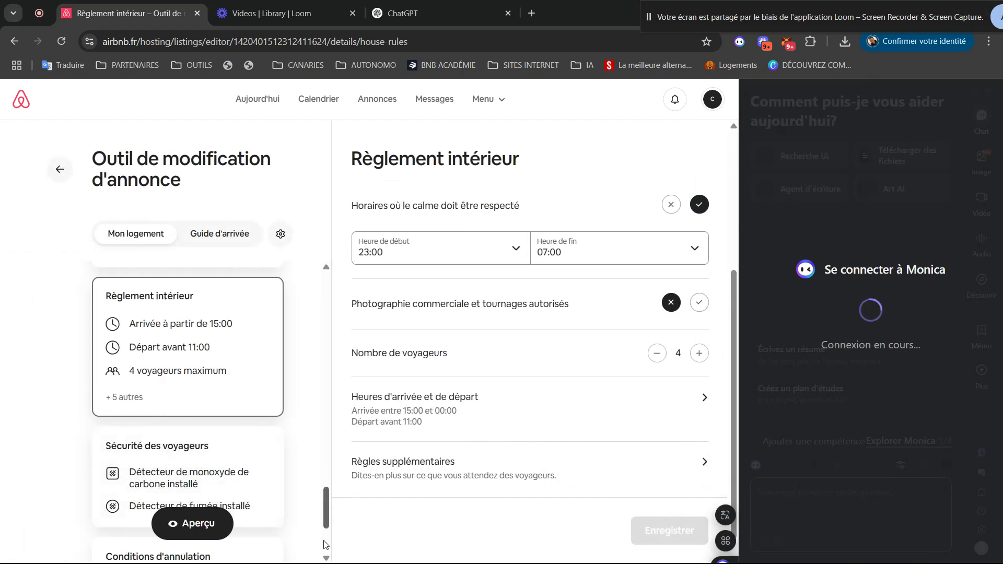
pyautogui.scroll(-3, 325, 517)
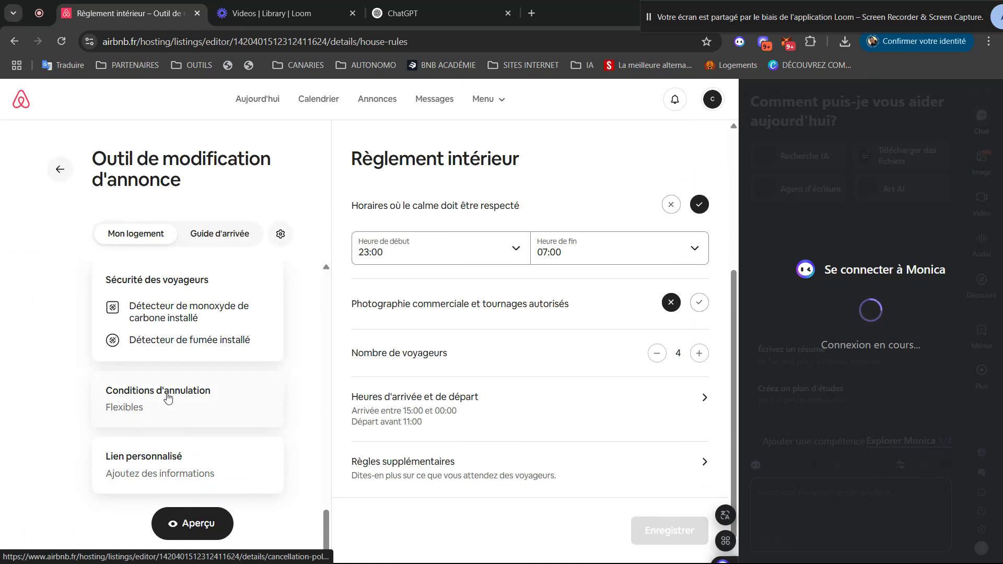
pyautogui.click(173, 342)
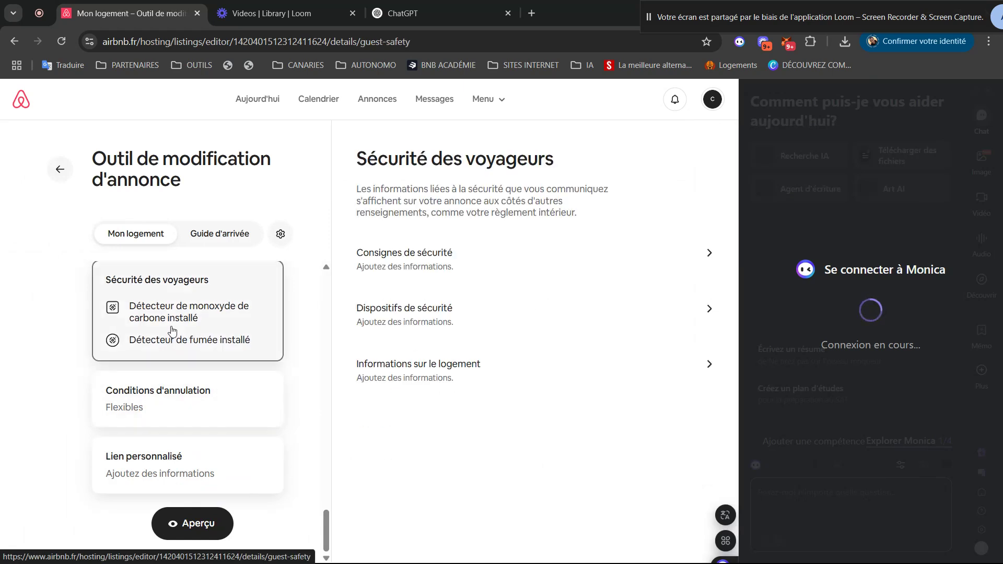
pyautogui.click(509, 270)
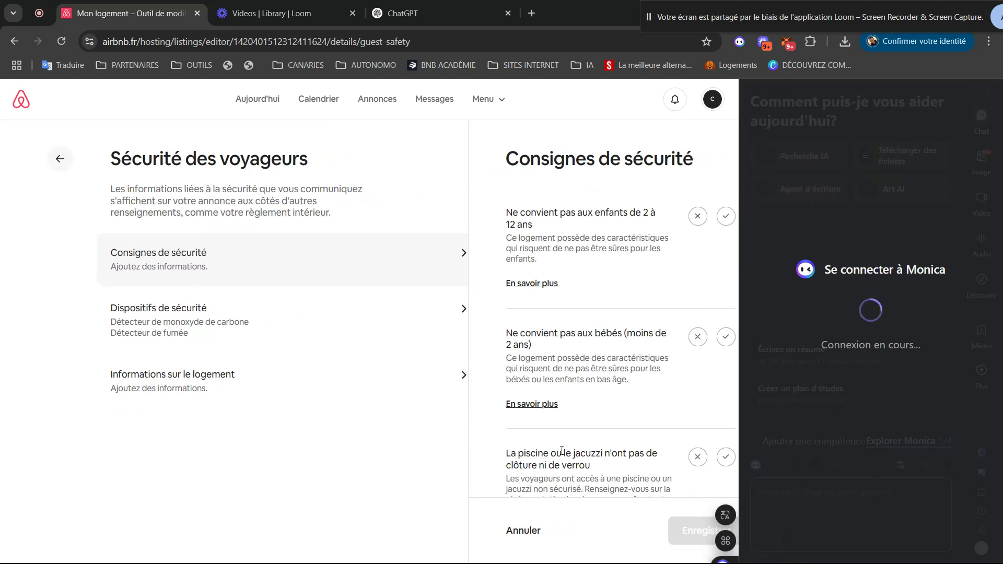
pyautogui.click(60, 159)
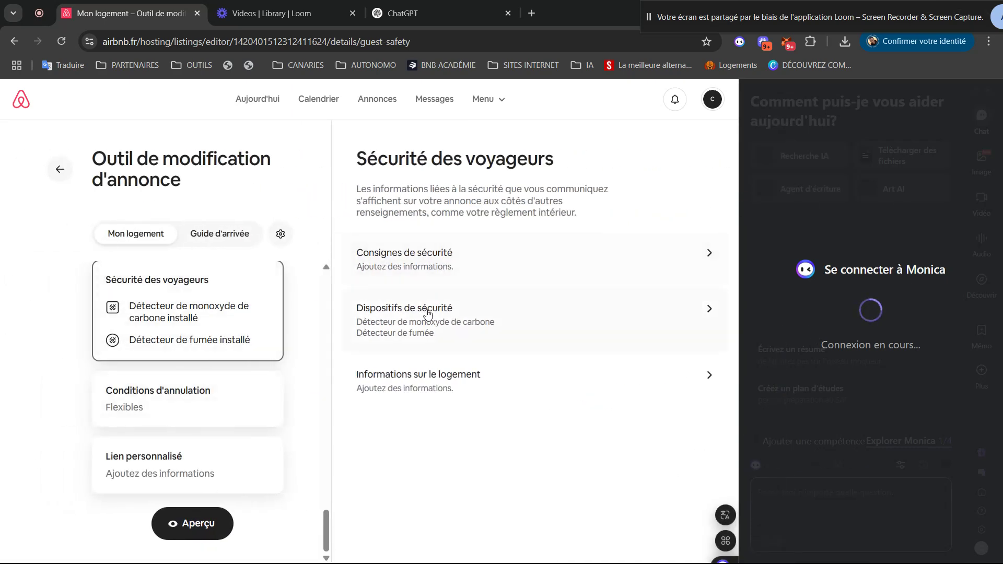
pyautogui.click(446, 325)
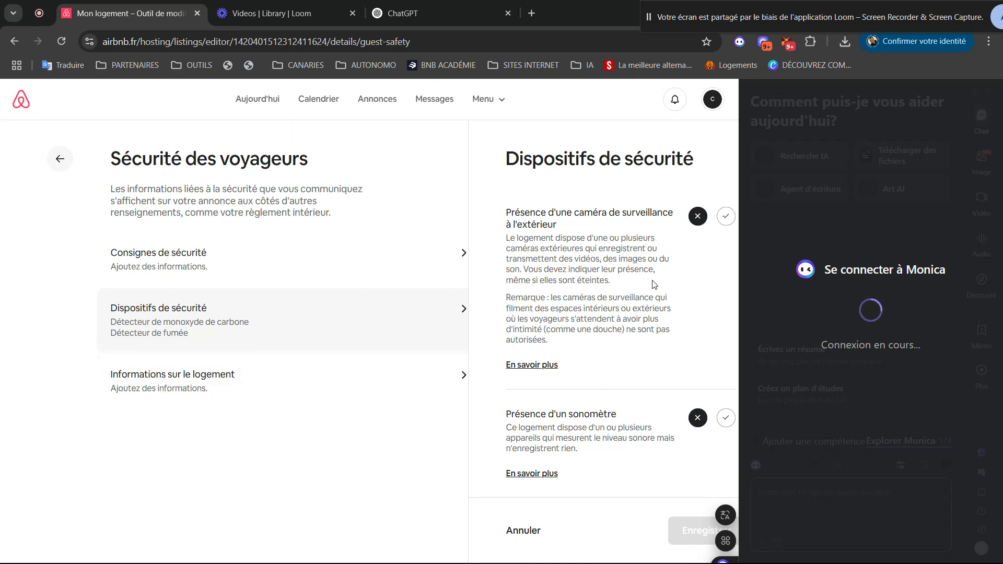
pyautogui.click(168, 379)
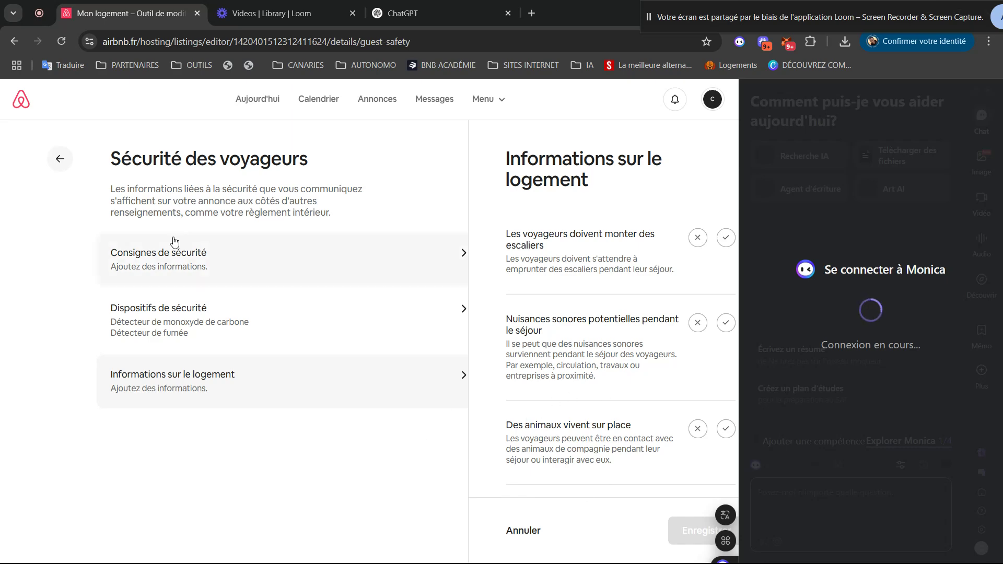
pyautogui.click(60, 159)
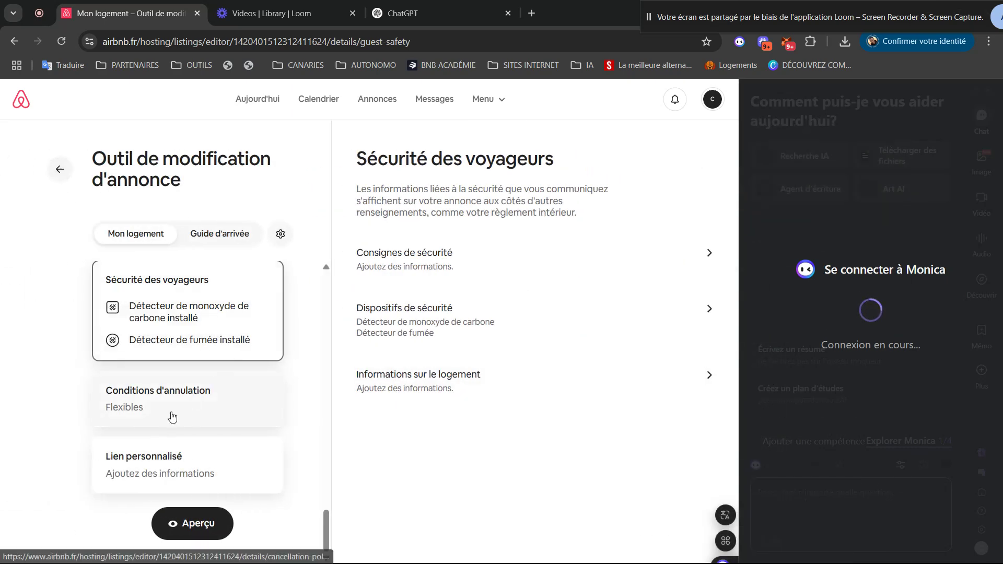
# - Switch the standard cancellation policy from Flexibles to Modérées
pyautogui.click(187, 410)
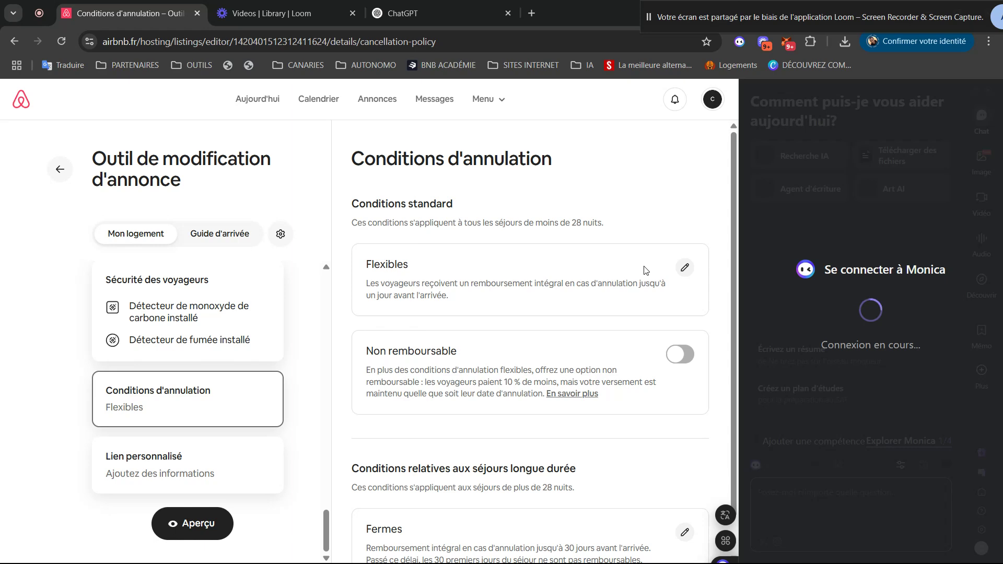
pyautogui.click(685, 268)
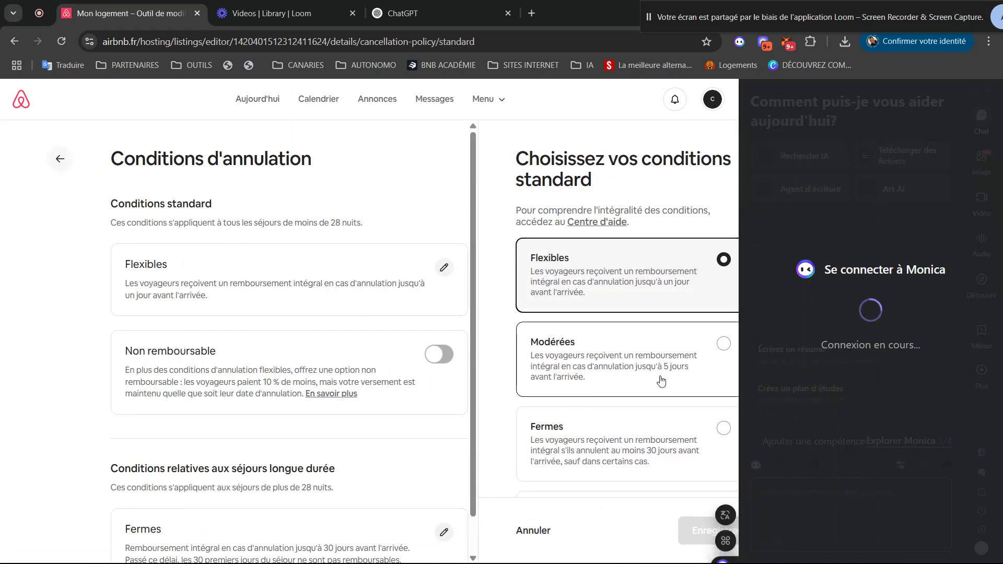
pyautogui.click(603, 379)
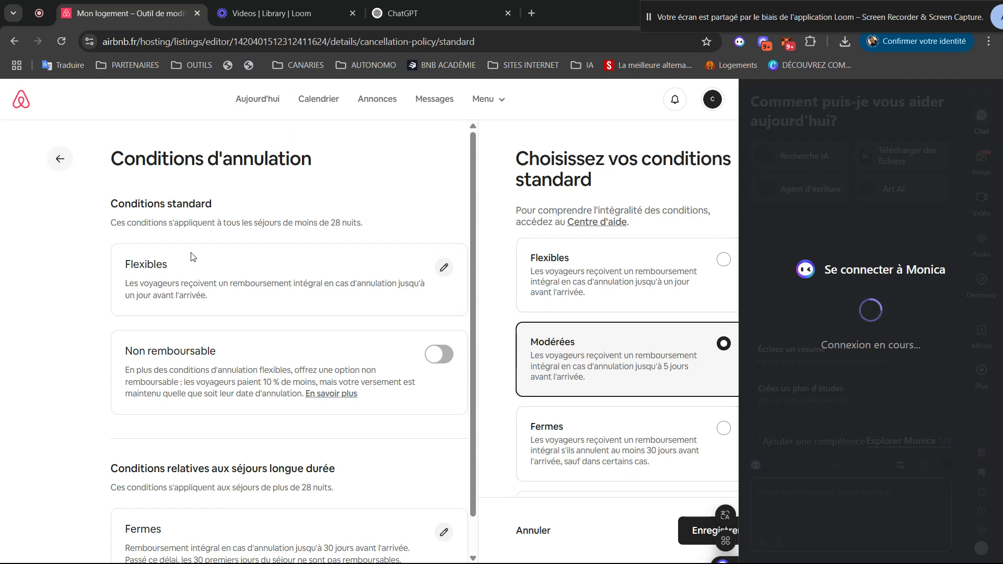
pyautogui.click(56, 159)
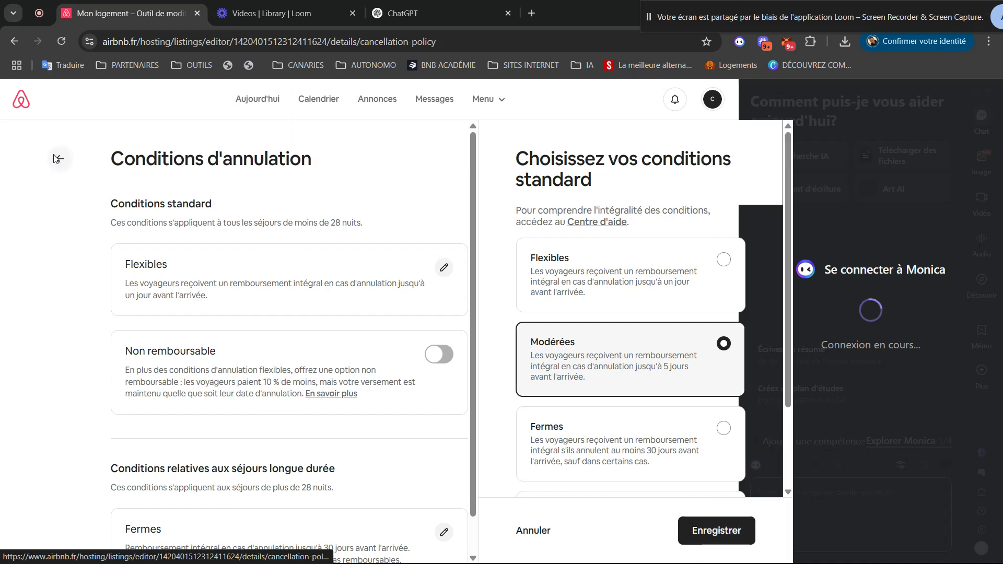
# - Save the custom link airbnb.fr/h/oasisbeach-torrevieja for the listing
pyautogui.click(183, 473)
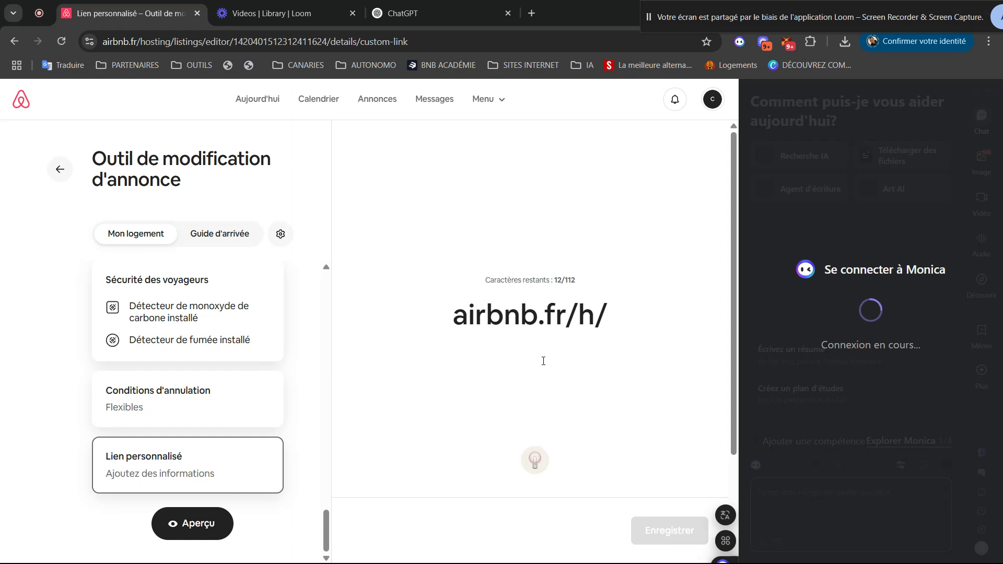
pyautogui.write('oasi')
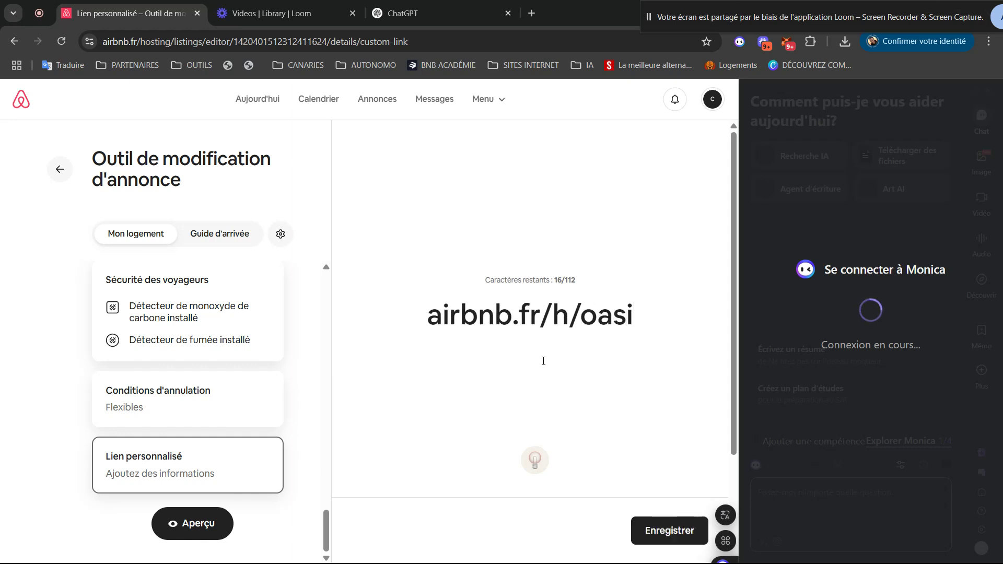
pyautogui.write('s')
pyautogui.write('bea')
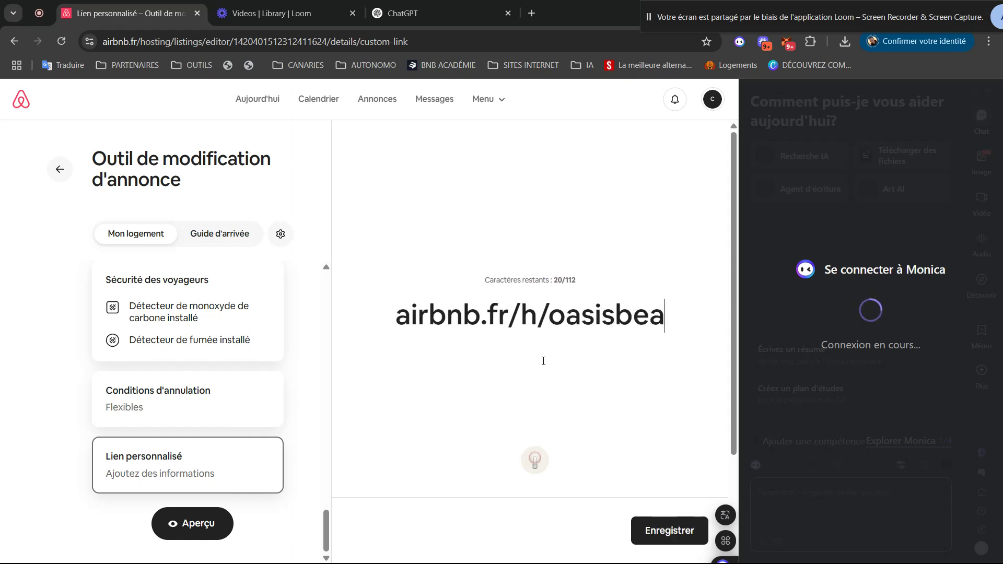
pyautogui.write('ch-torre')
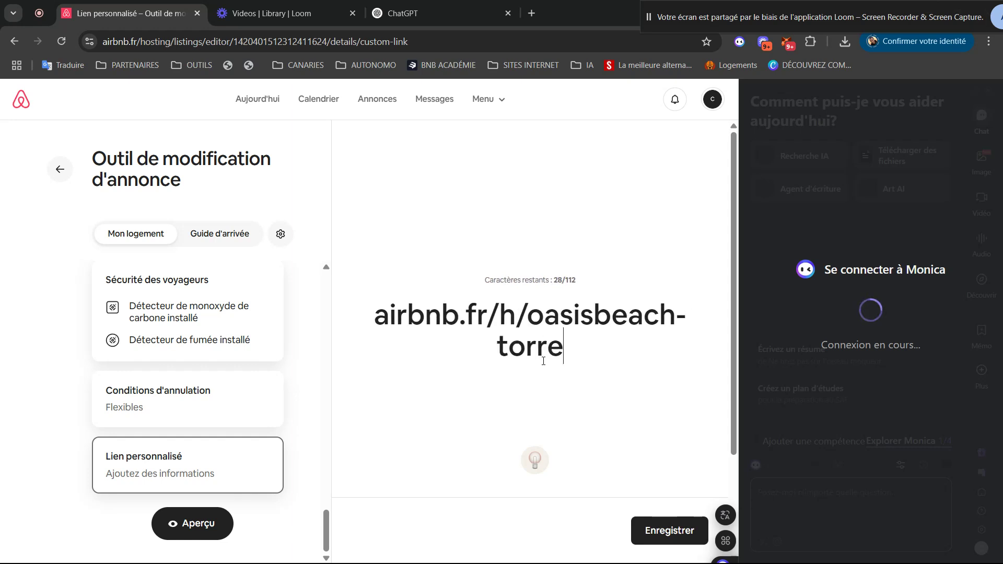
pyautogui.write('vieja')
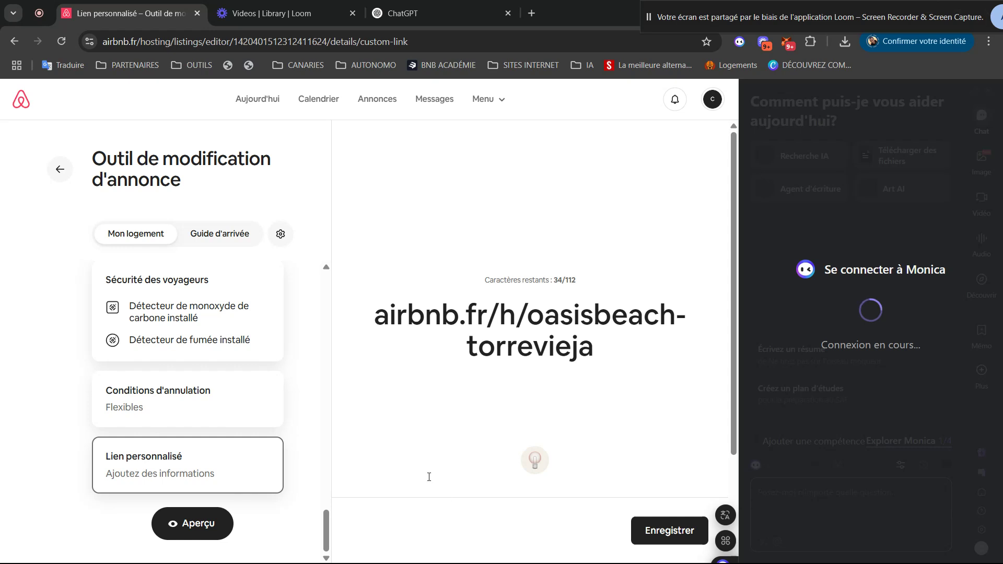
pyautogui.click(661, 531)
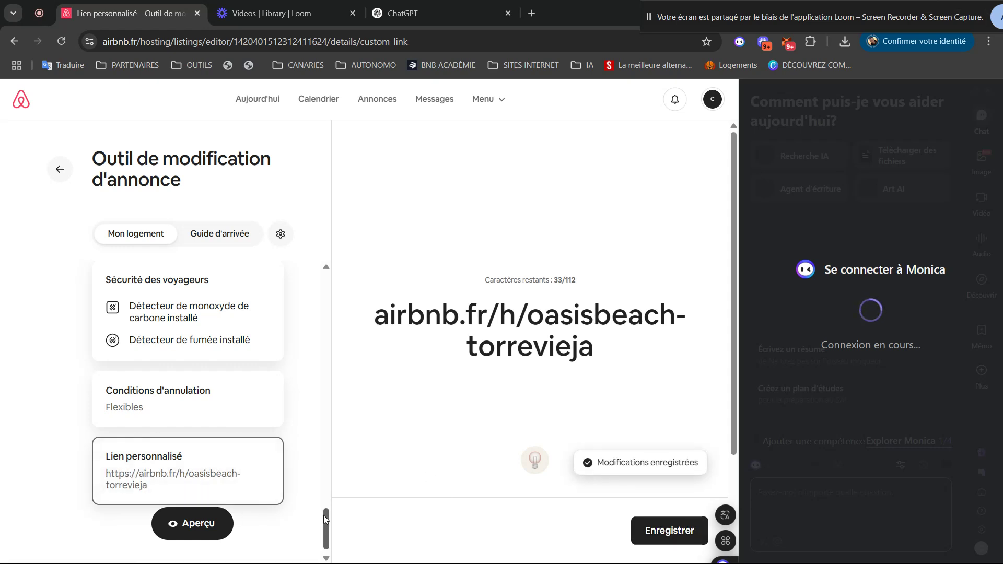
pyautogui.moveTo(331, 445); pyautogui.dragTo(312, 173)
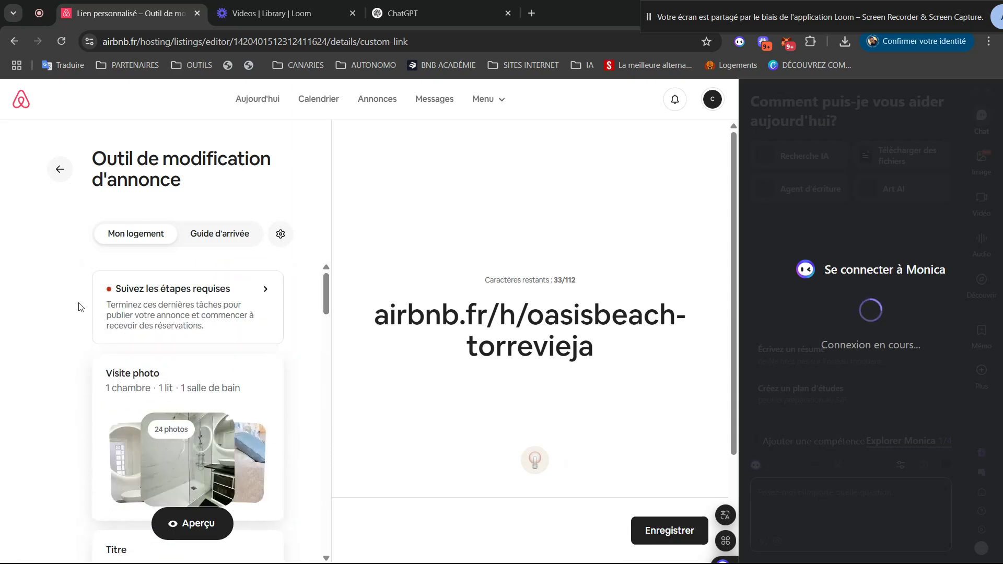
pyautogui.moveTo(325, 286); pyautogui.dragTo(262, 141)
# - Review the arrival guide's check-in and check-out times, then return to Mon logement's photo tour
pyautogui.click(230, 235)
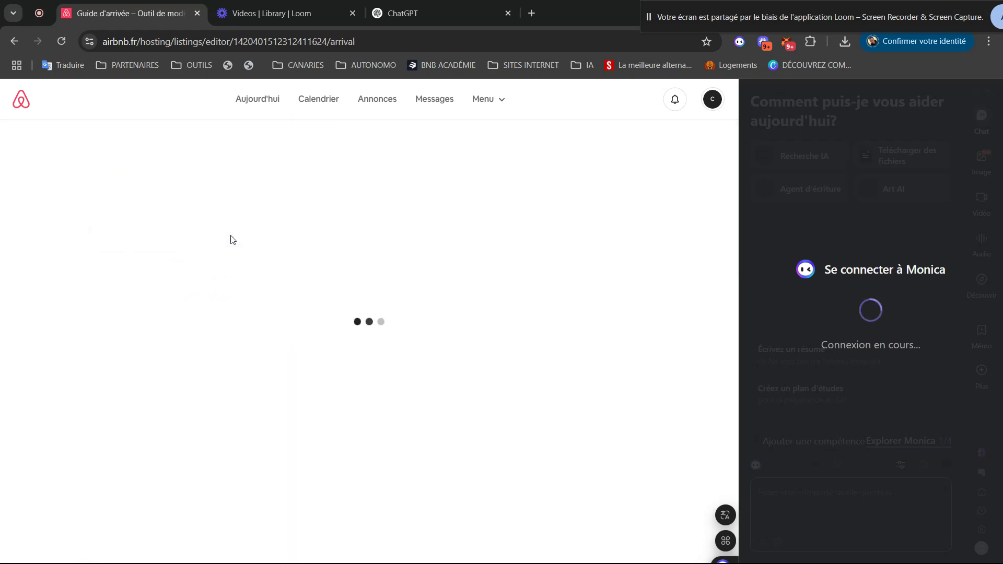
pyautogui.moveTo(328, 286); pyautogui.dragTo(245, 104)
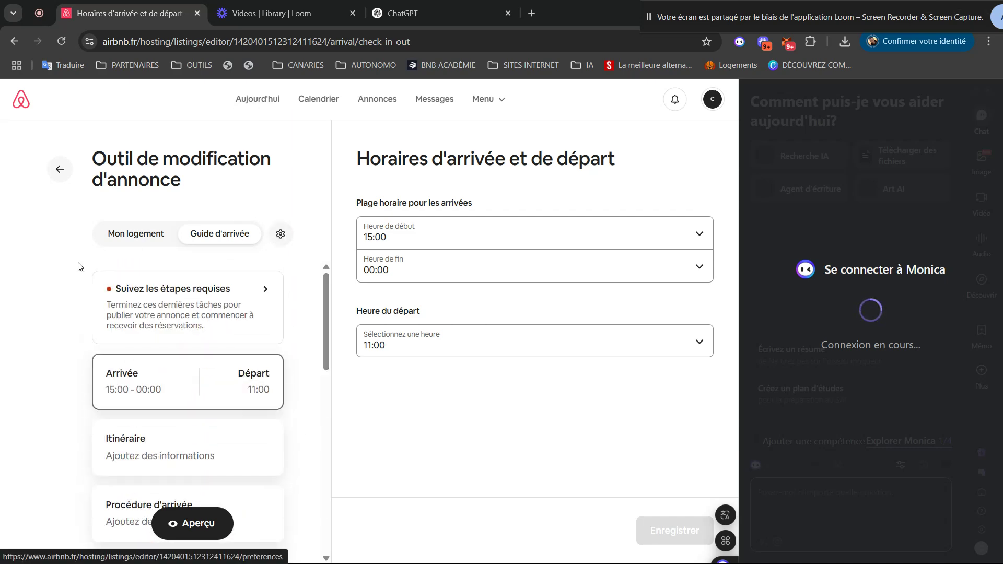
pyautogui.click(134, 238)
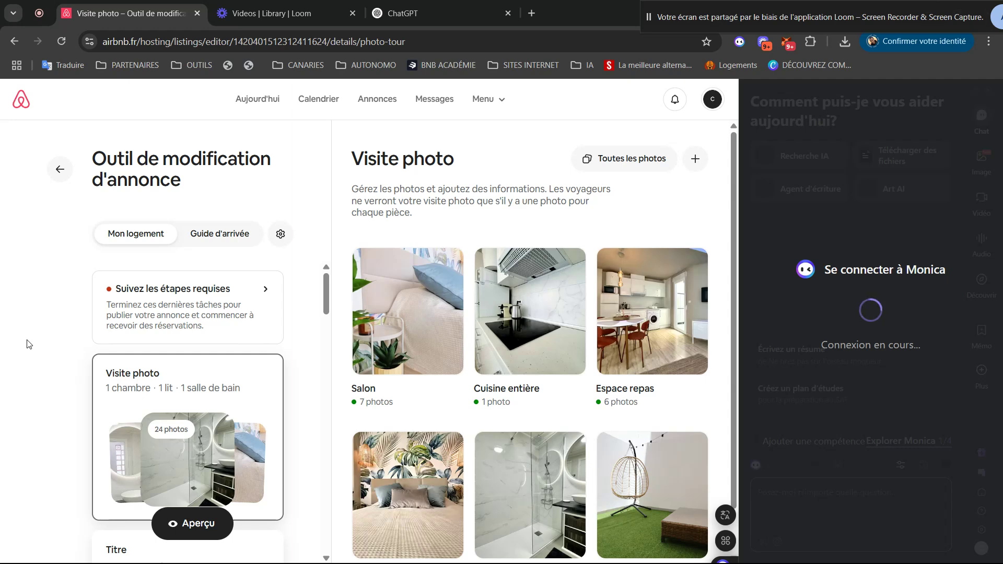
pyautogui.click(495, 107)
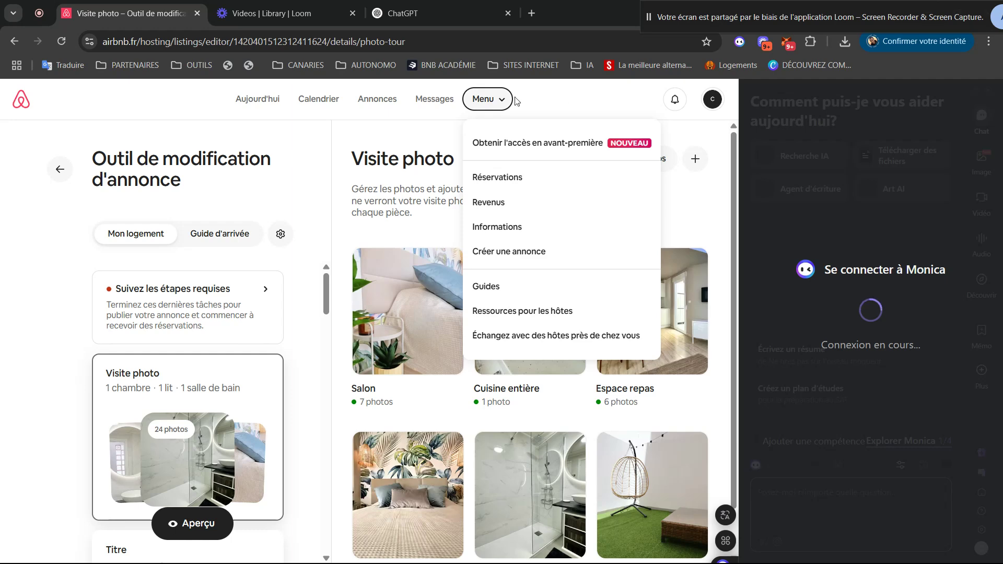
pyautogui.click(515, 100)
pyautogui.click(712, 102)
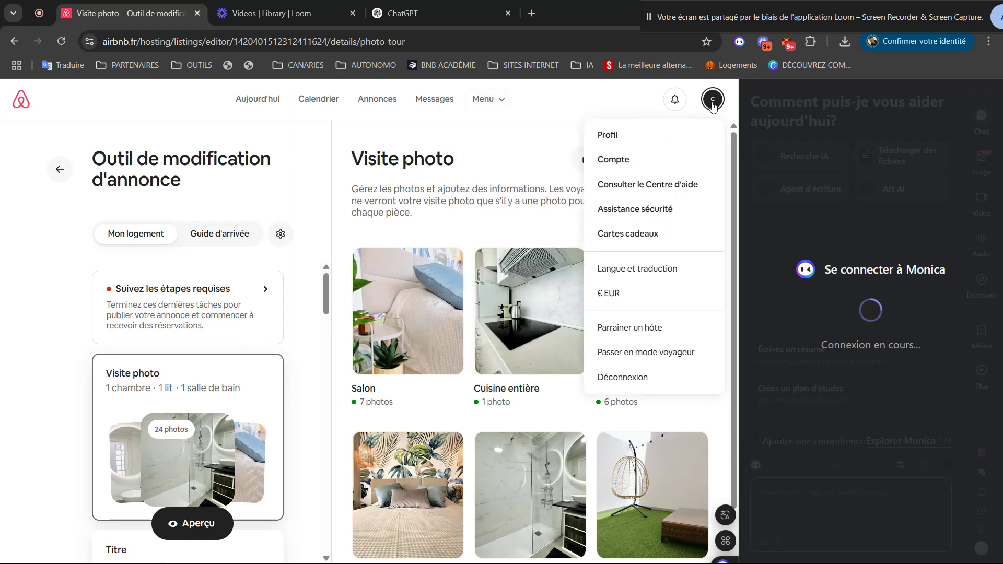
pyautogui.click(492, 101)
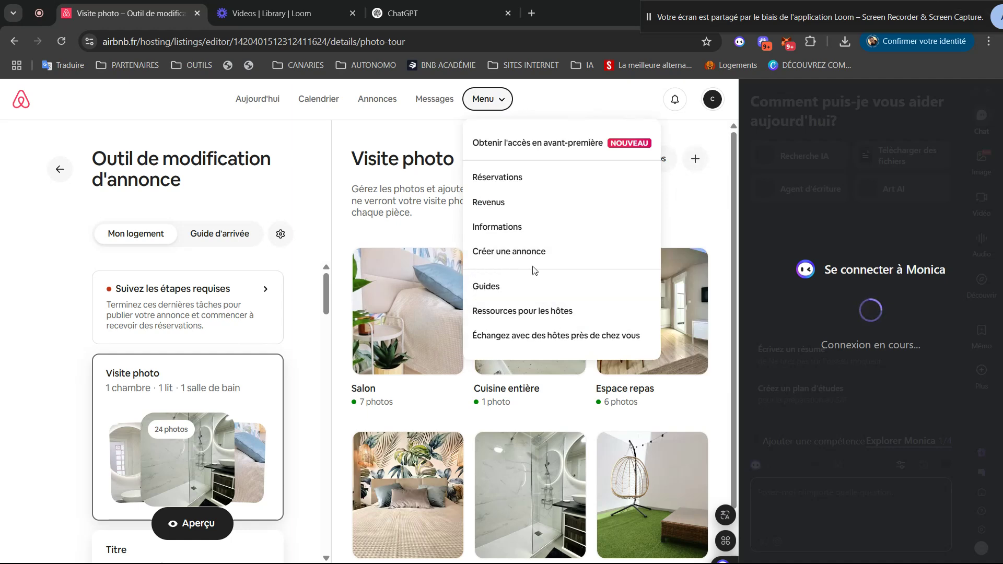
pyautogui.click(38, 269)
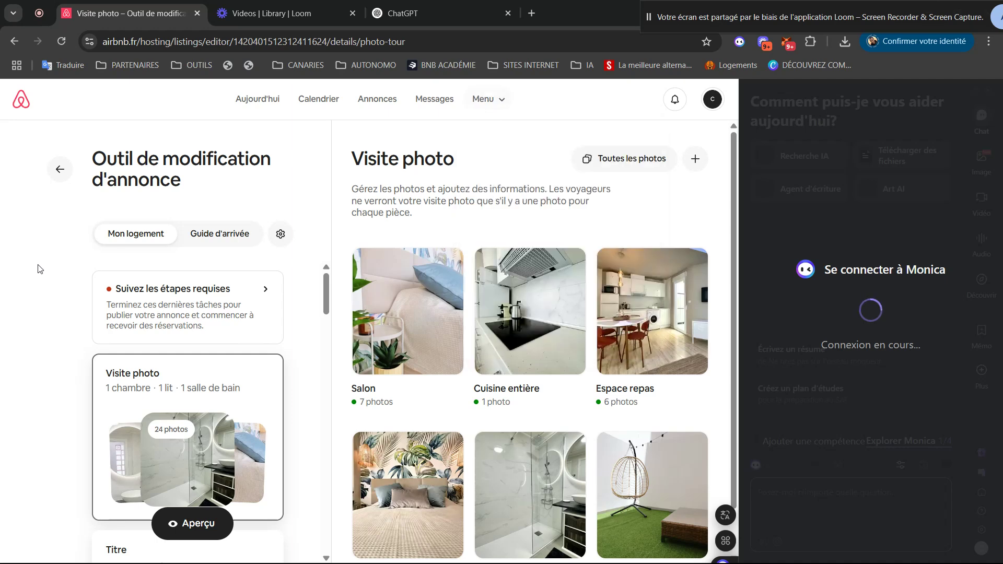
pyautogui.click(716, 105)
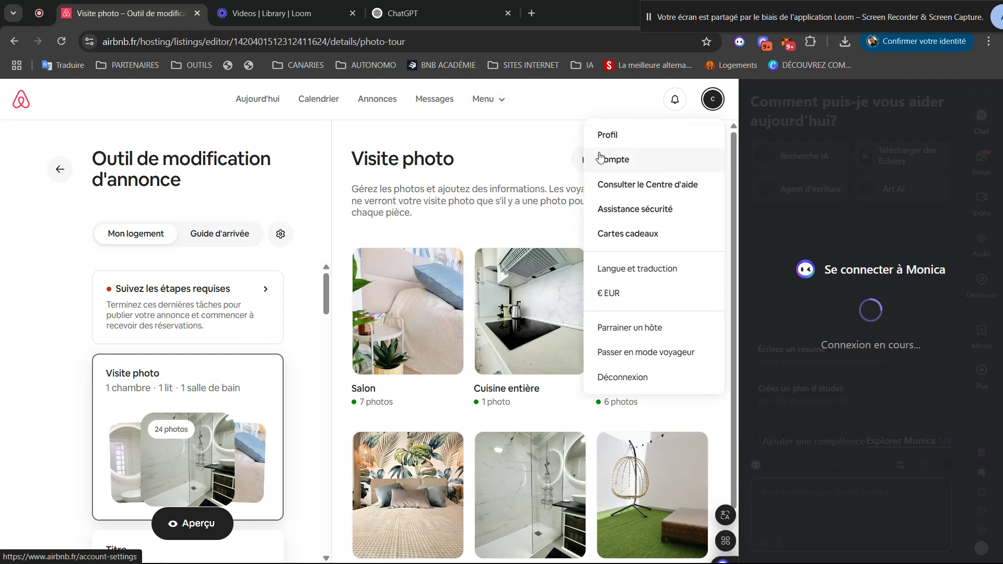
pyautogui.click(3, 278)
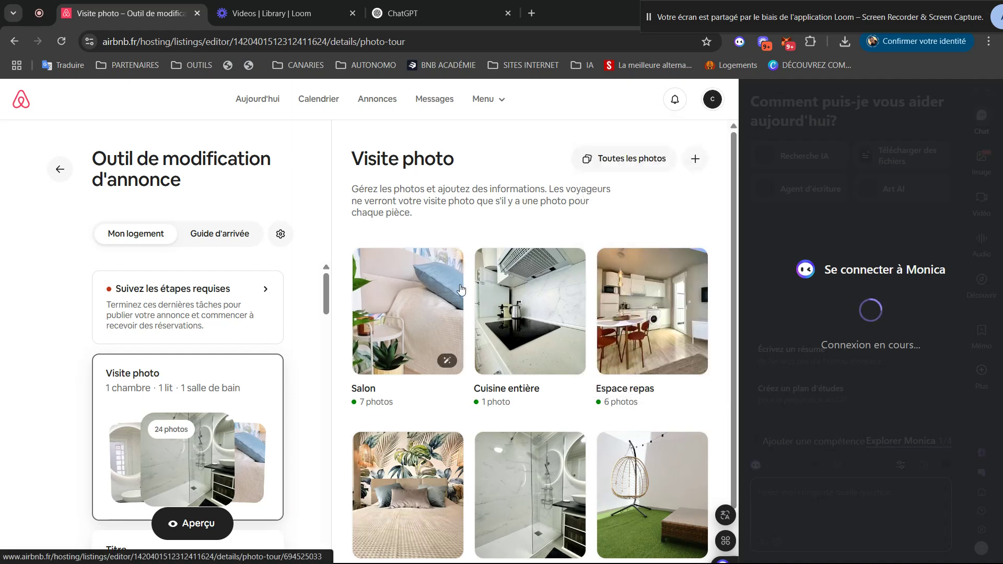